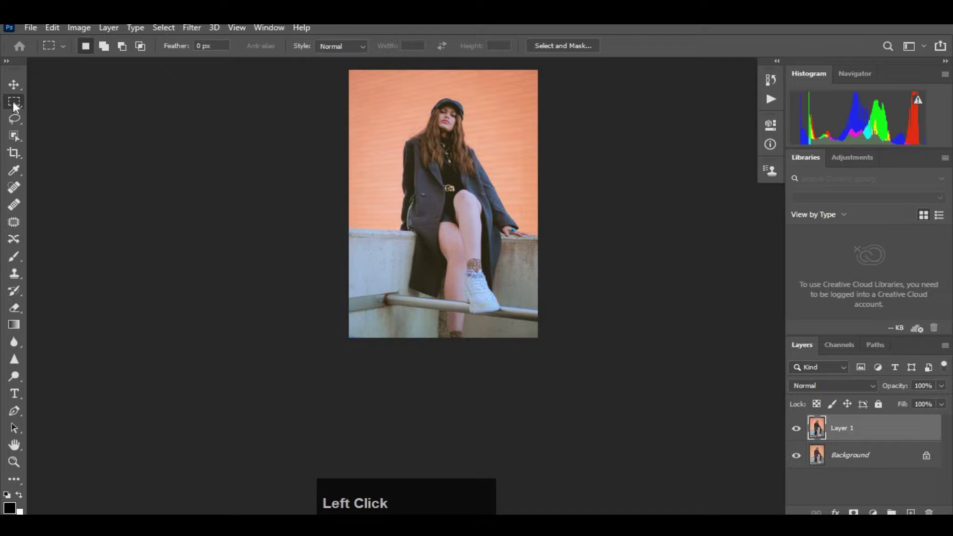
- Open the Select and Mask workspace with Layer 1 active and bring the woman's head into close view
click(568, 47)
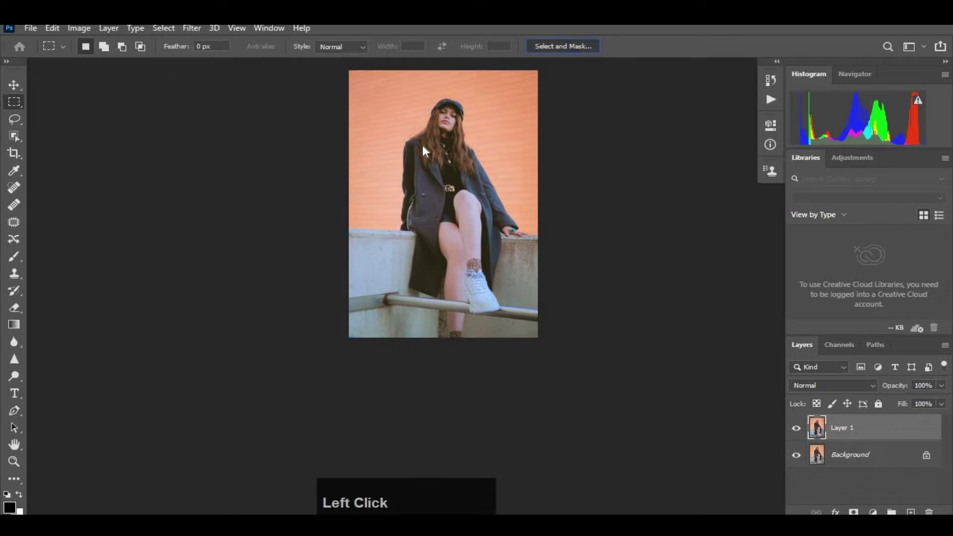
key(alt)
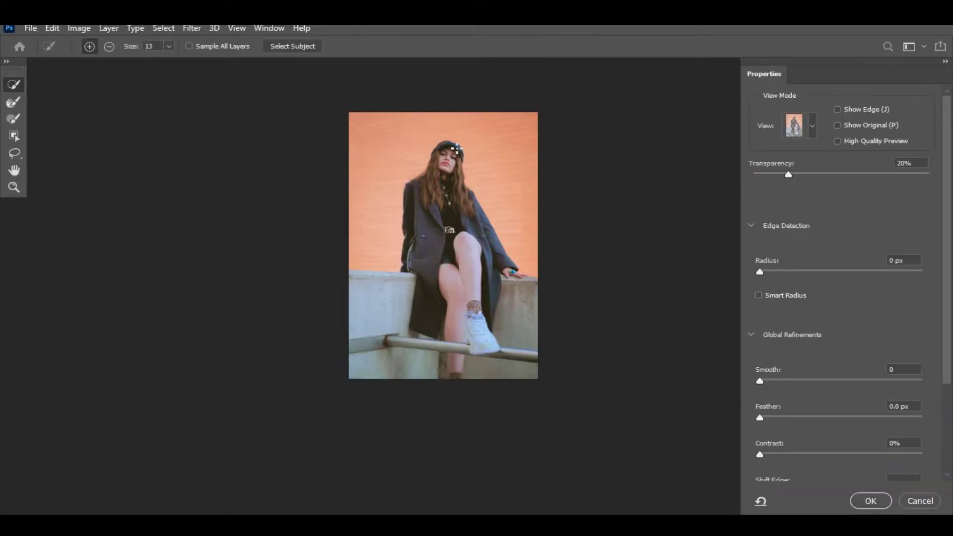
scroll(461, 146, up, 3)
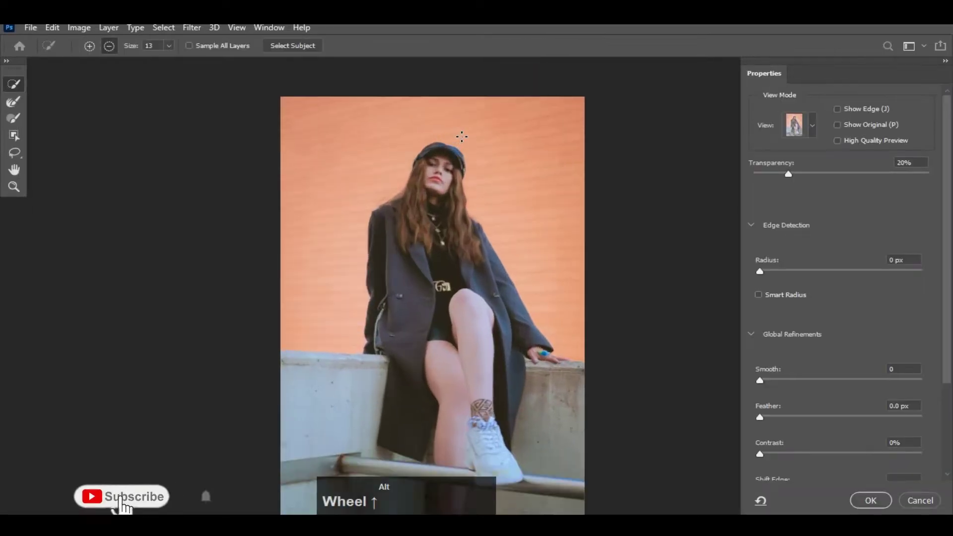
scroll(461, 136, up, 3)
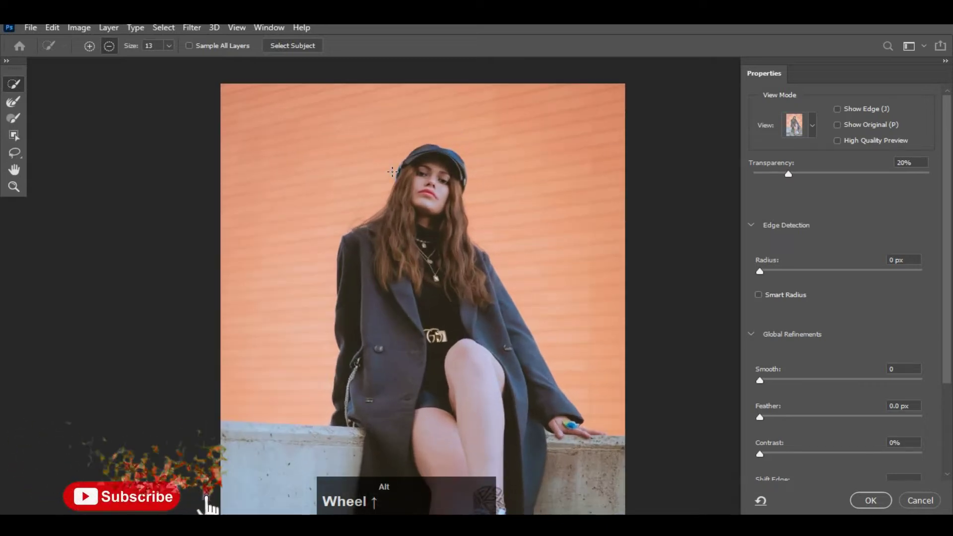
scroll(497, 139, up, 3)
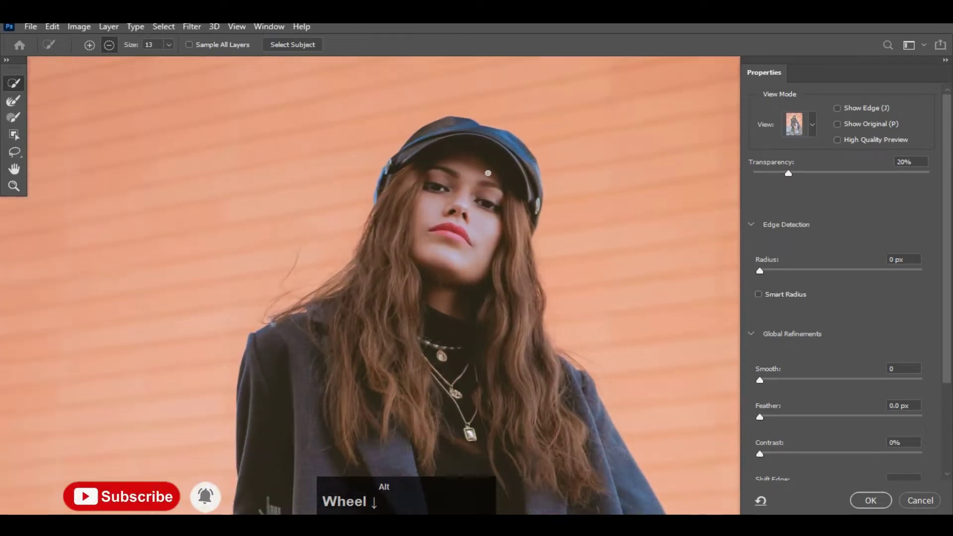
drag(432, 206, 368, 193)
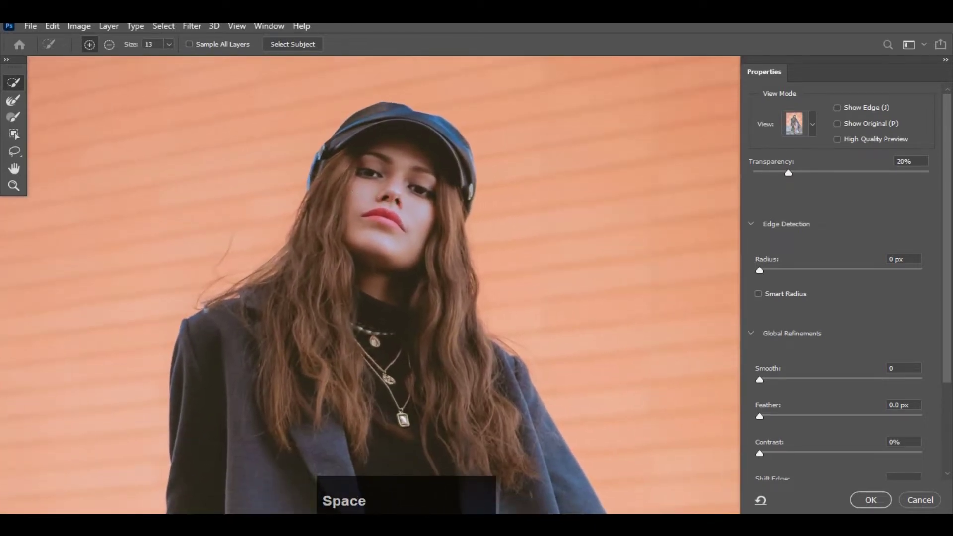
drag(357, 256, 357, 254)
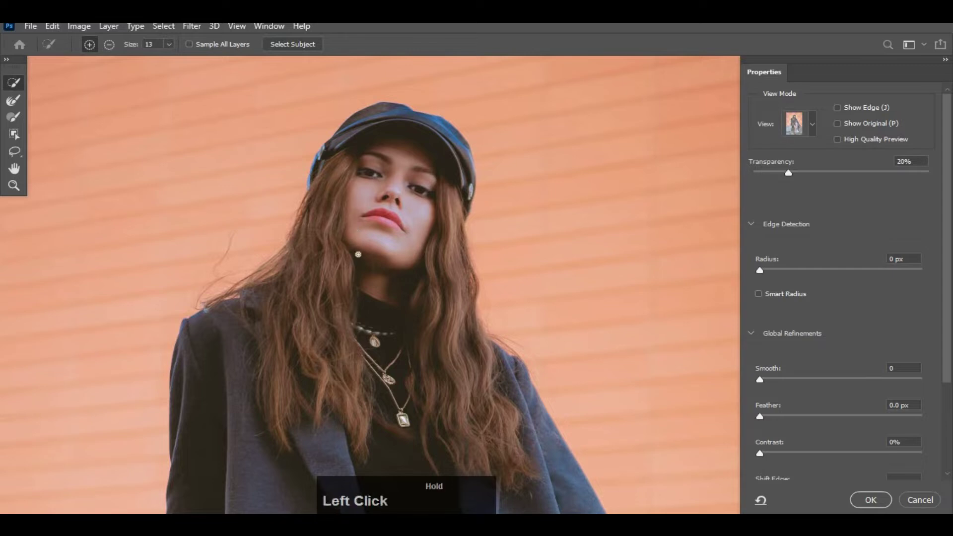
- Enlarge the Quick Selection brush to 300, select the woman's face and neck, and switch the view mode to the red overlay
key(bracketright)
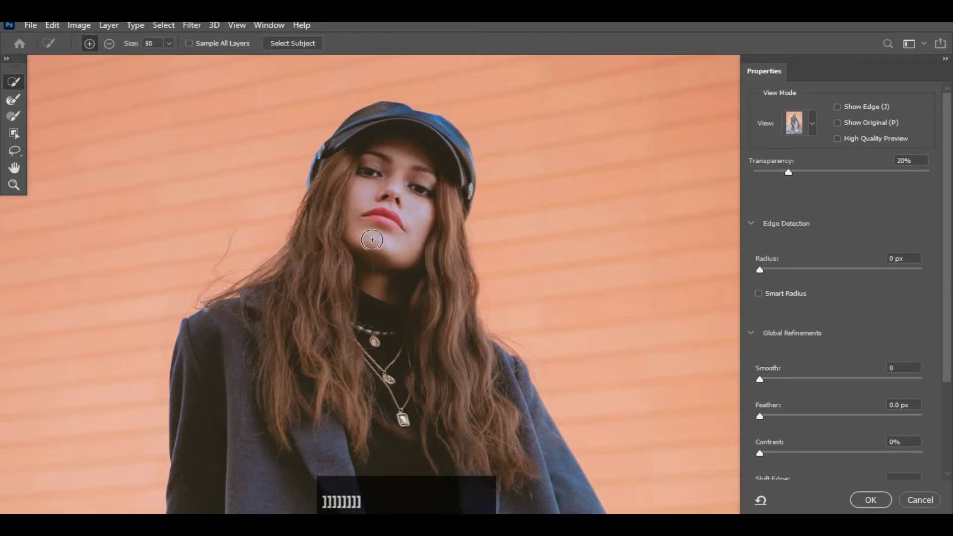
key(bracketright)
key(bracketright)
key(bracketright)
key(bracketright)
key(bracketright)
key(bracketright)
key(bracketright)
key(bracketright)
key(bracketright)
click(387, 288)
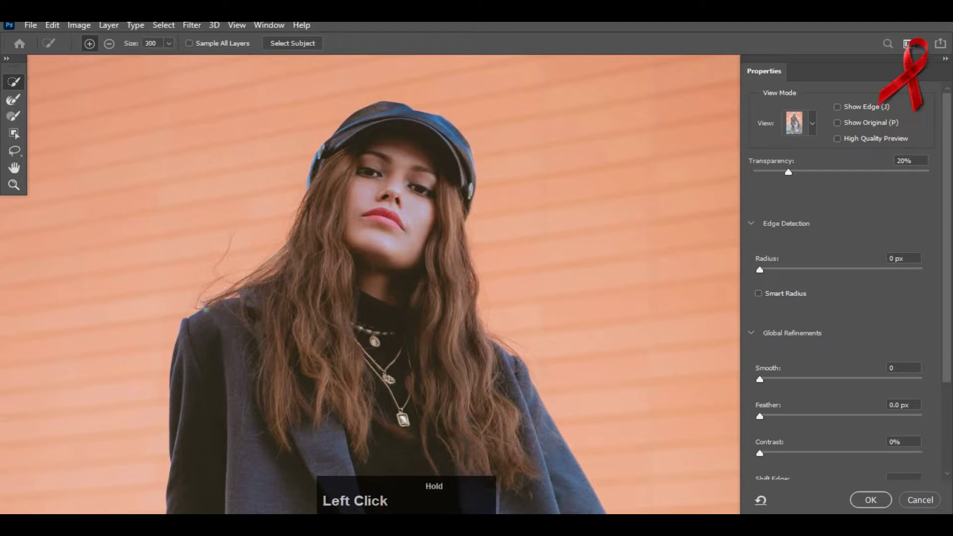
click(813, 124)
click(781, 208)
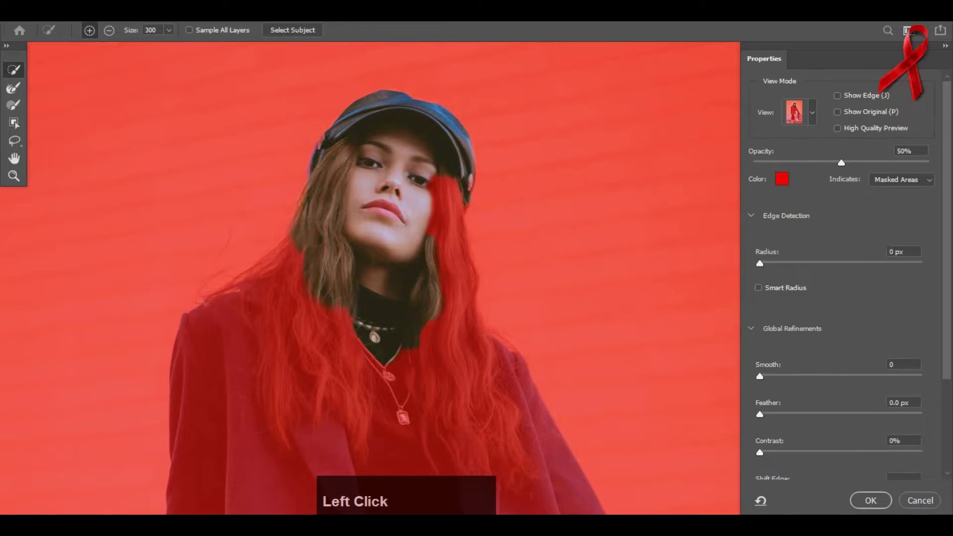
- Add the hair, sleeve and coat front on the image's left side to the selection, down to the lower coat button
drag(335, 346, 348, 195)
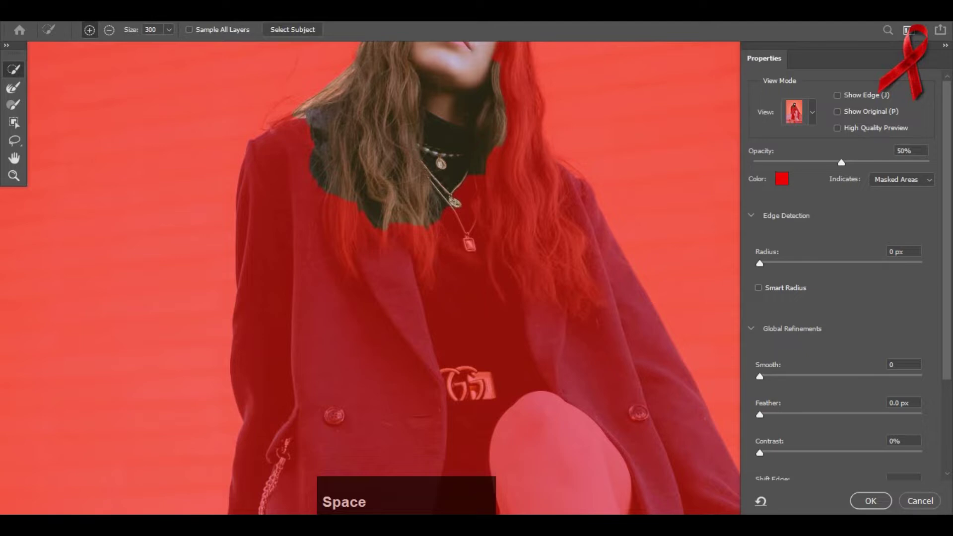
click(364, 334)
drag(336, 222, 294, 90)
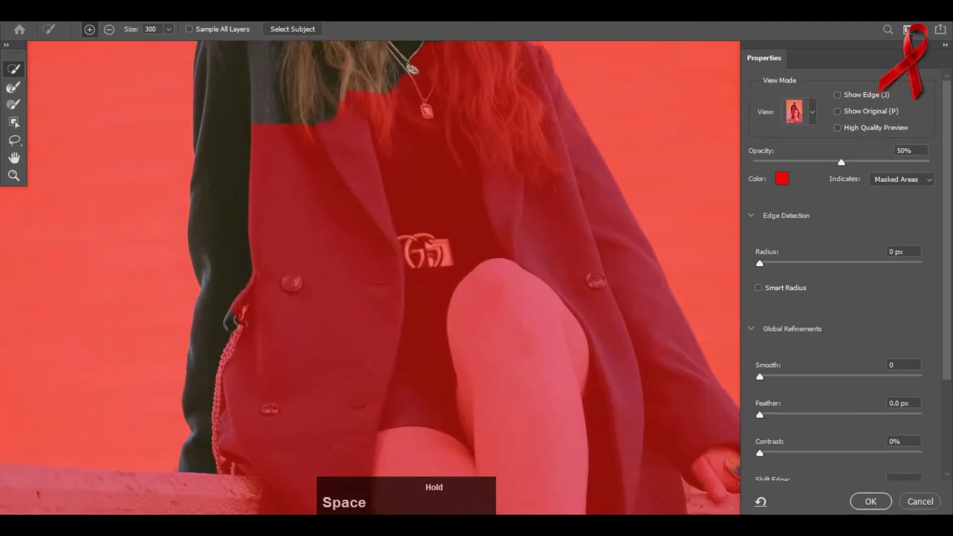
click(321, 312)
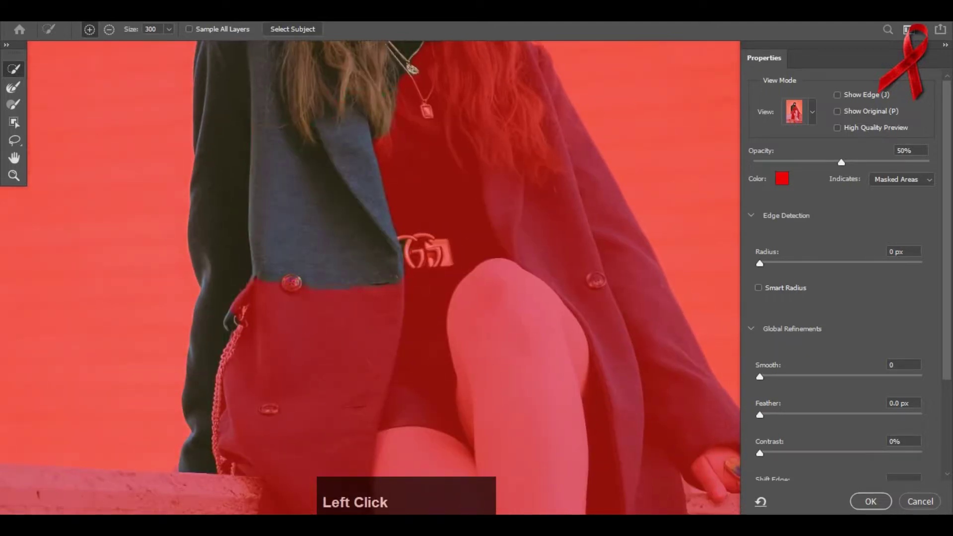
click(293, 359)
drag(292, 360, 315, 214)
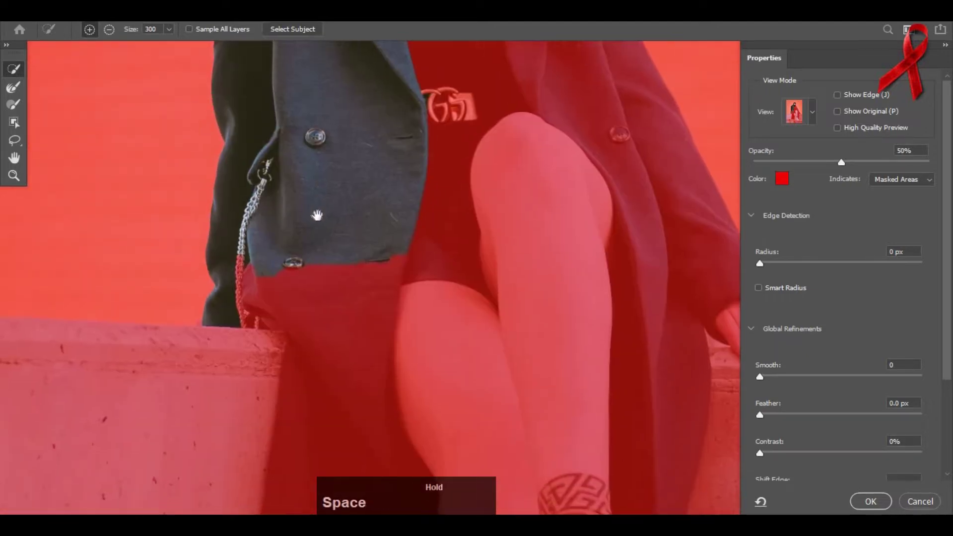
click(279, 264)
- Add the black top and the hair on the image's right side to the selection
drag(415, 282, 199, 466)
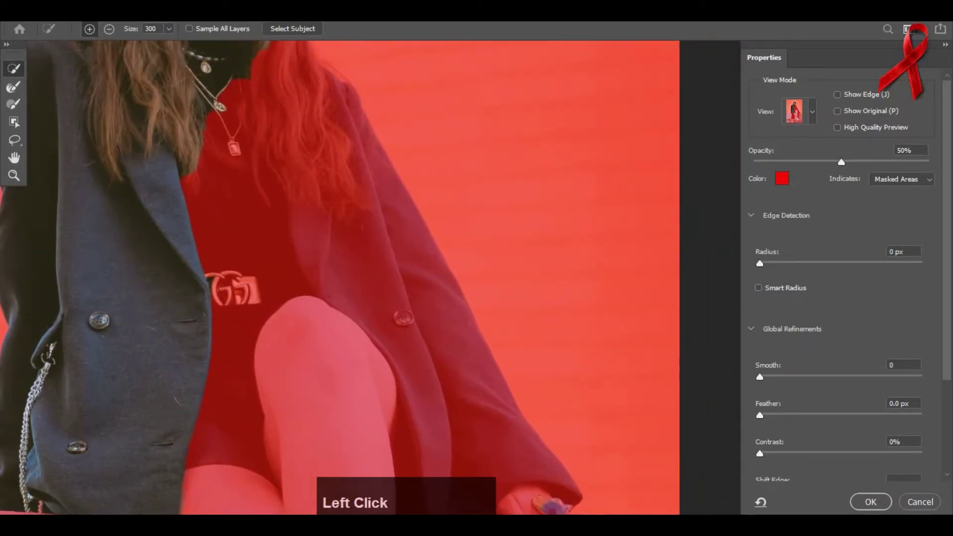
click(232, 195)
drag(289, 229, 366, 462)
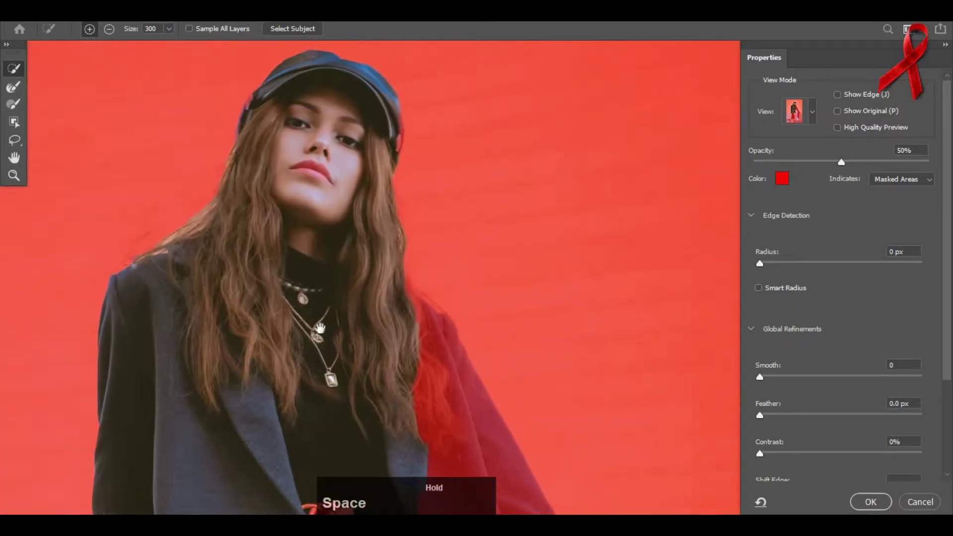
drag(327, 424, 350, 531)
drag(366, 211, 366, 204)
- Reduce the Quick Selection brush to 125 and add the cap's right edge and metal button to the selection
scroll(366, 204, up, 5)
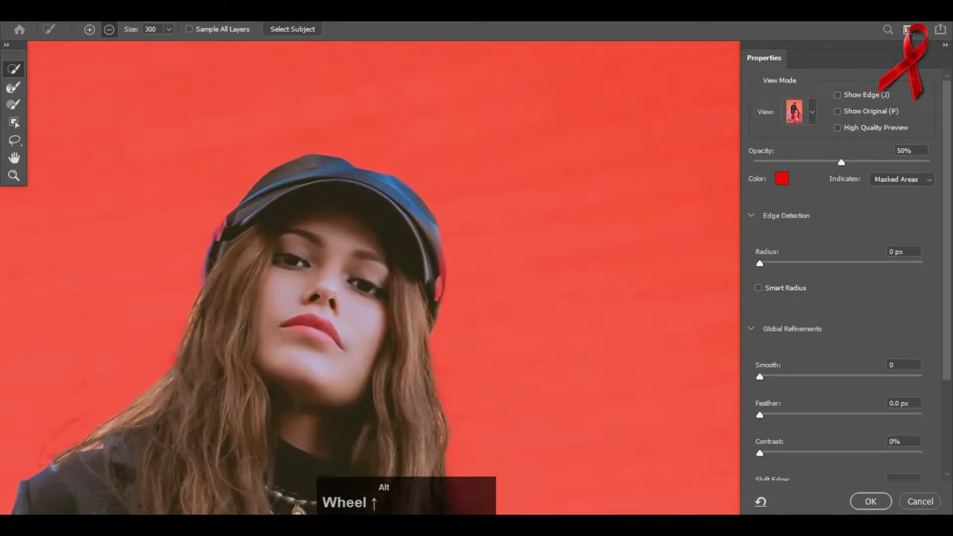
scroll(366, 204, down, 1)
key(bracketleft)
key(bracketleft)
key(bracketleft)
key(bracketleft)
key(bracketleft)
click(460, 330)
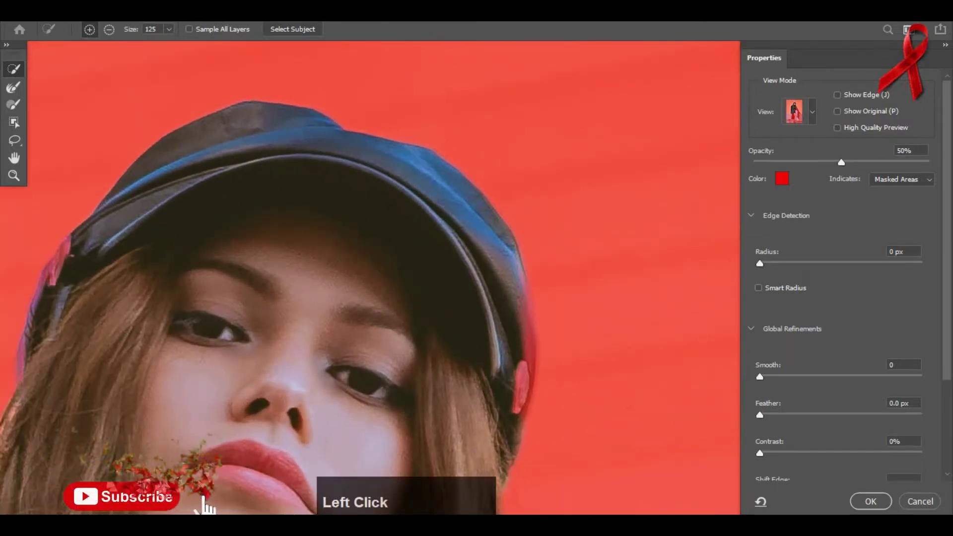
drag(458, 373, 439, 240)
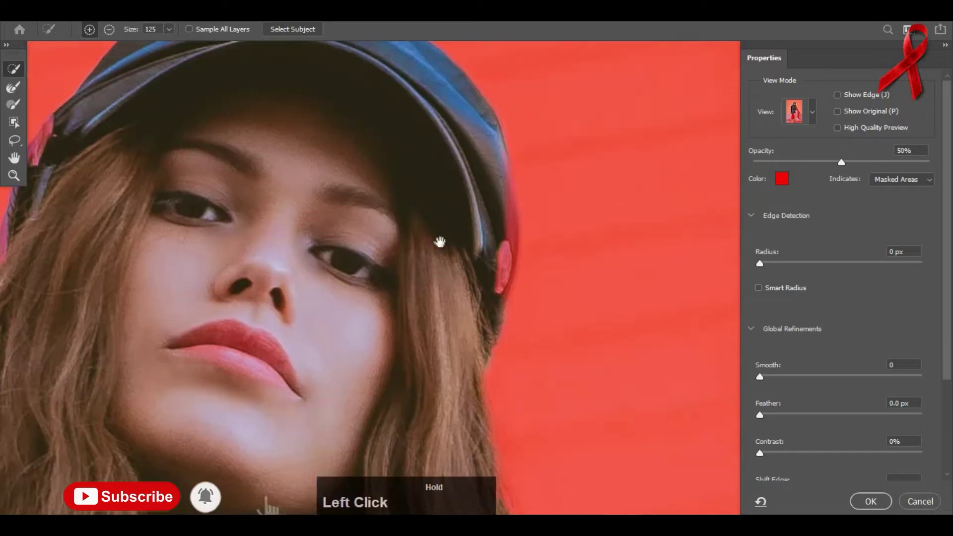
click(448, 246)
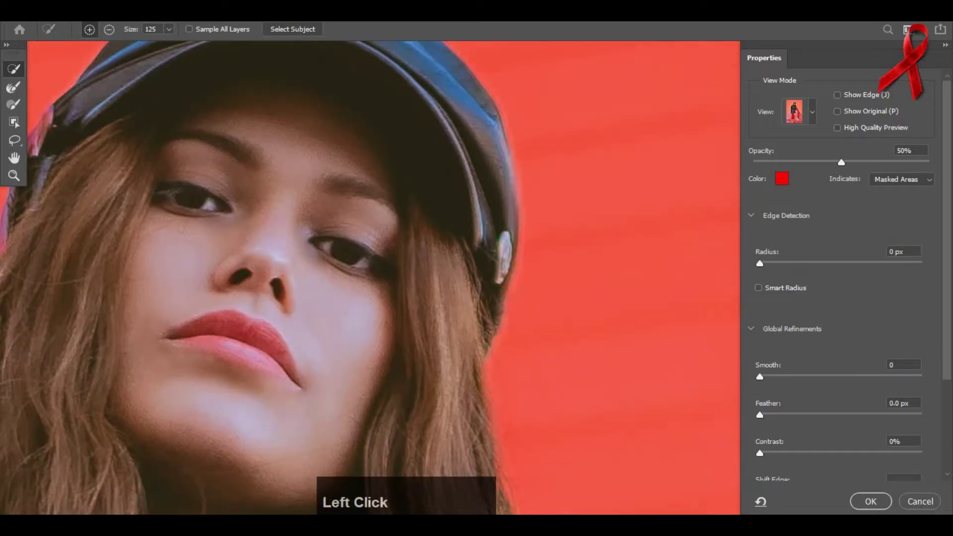
- Extend the selection along the outer edge of the hair from the cheek down towards the shoulder on the image's right side
drag(357, 403, 327, 159)
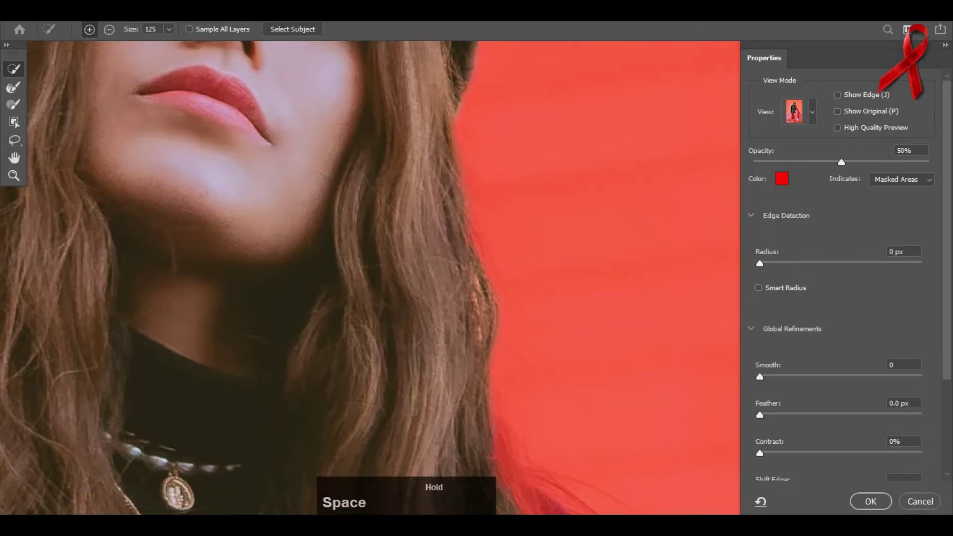
click(400, 277)
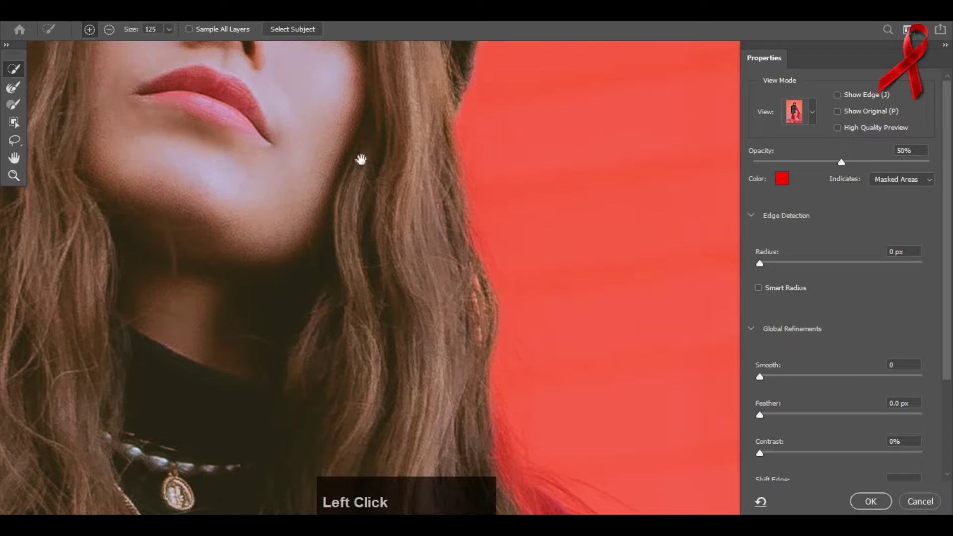
drag(401, 295, 355, 137)
click(368, 274)
drag(367, 274, 336, 144)
click(370, 168)
click(416, 230)
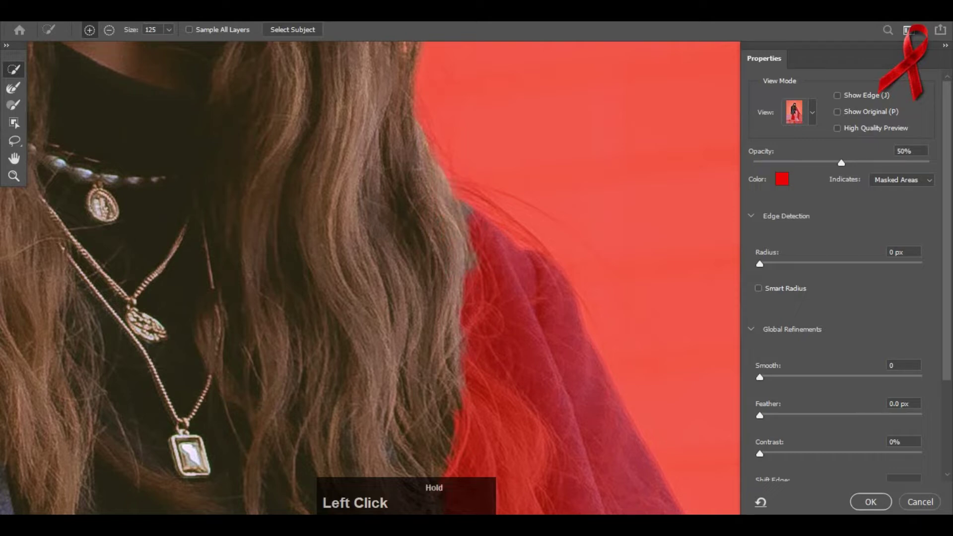
- Add the coat shoulder and overlapping hair on the image's right side, undoing the stroke that spills onto the orange wall
click(444, 236)
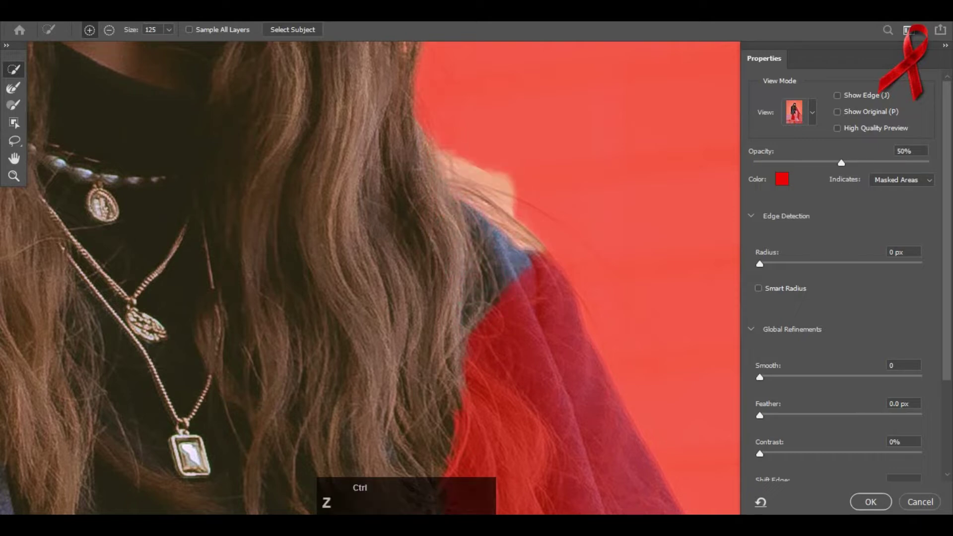
key(ctrl+z)
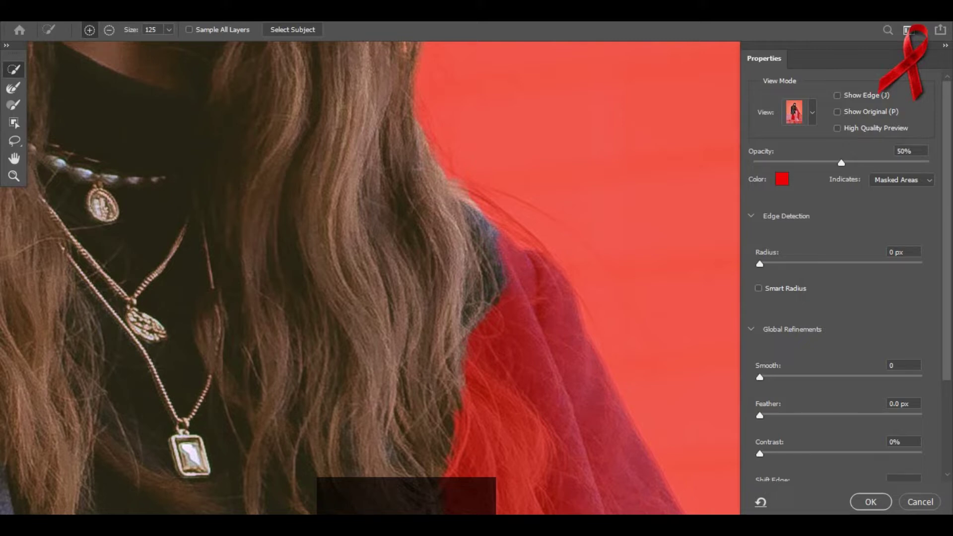
click(472, 304)
drag(425, 237, 362, 135)
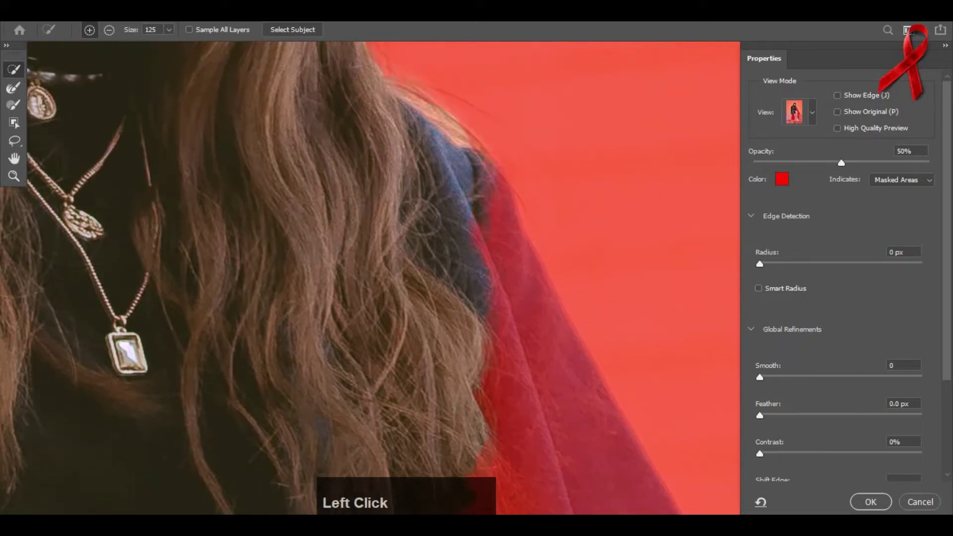
drag(435, 201, 397, 93)
mouse_move(462, 164)
mouse_down()
mouse_move(471, 186)
mouse_move(466, 266)
mouse_up()
drag(409, 139, 359, 10)
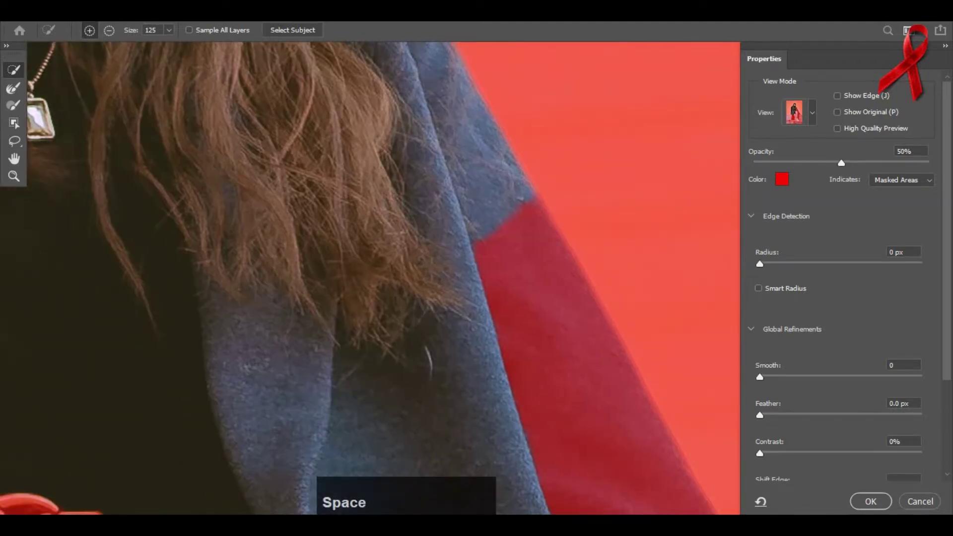
- Extend the selection over the coat lapel, the upper sleeve on the image's right side and both bare legs
alt+scroll(365, 163, down, 4)
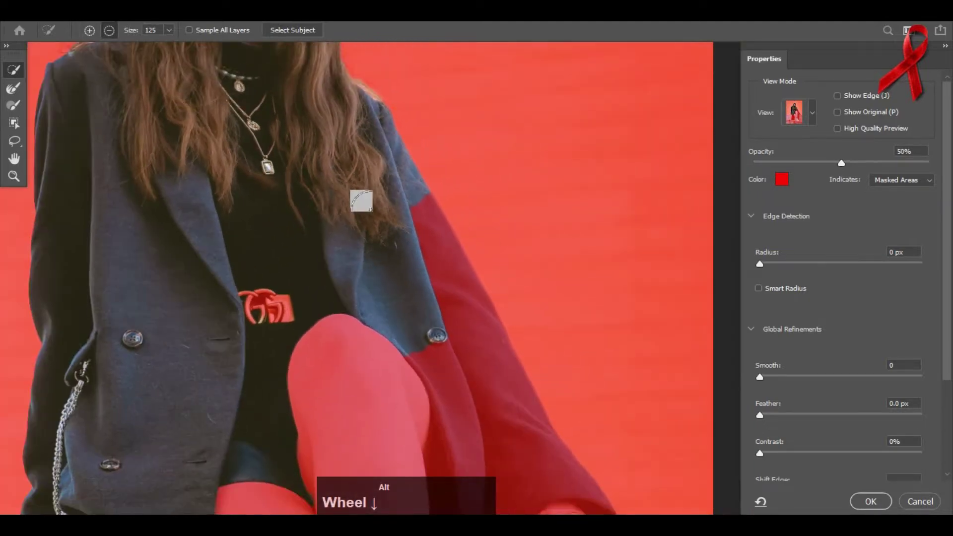
drag(364, 164, 366, 77)
mouse_move(425, 189)
mouse_down()
mouse_move(436, 220)
mouse_move(469, 292)
mouse_move(451, 326)
mouse_up()
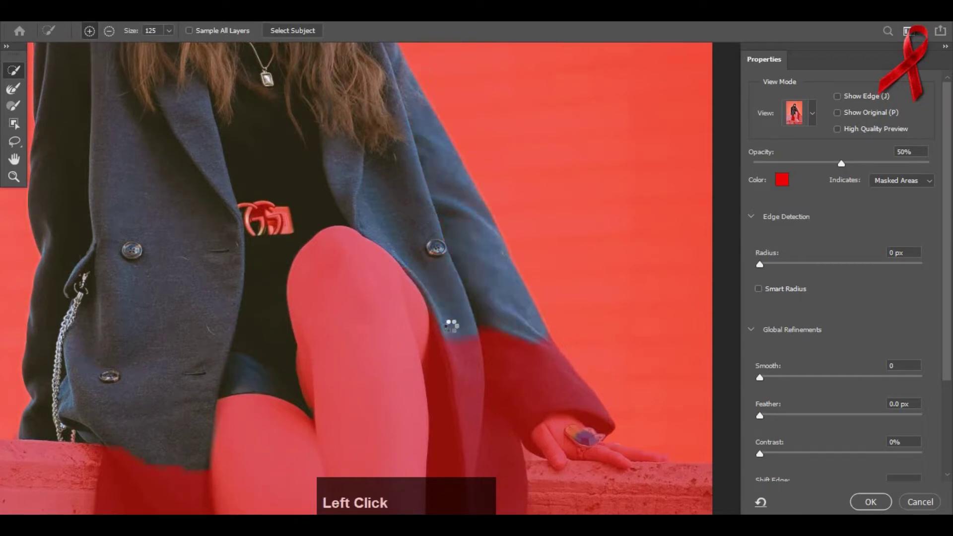
mouse_move(446, 157)
mouse_down()
mouse_move(400, 155)
mouse_move(418, 207)
mouse_up()
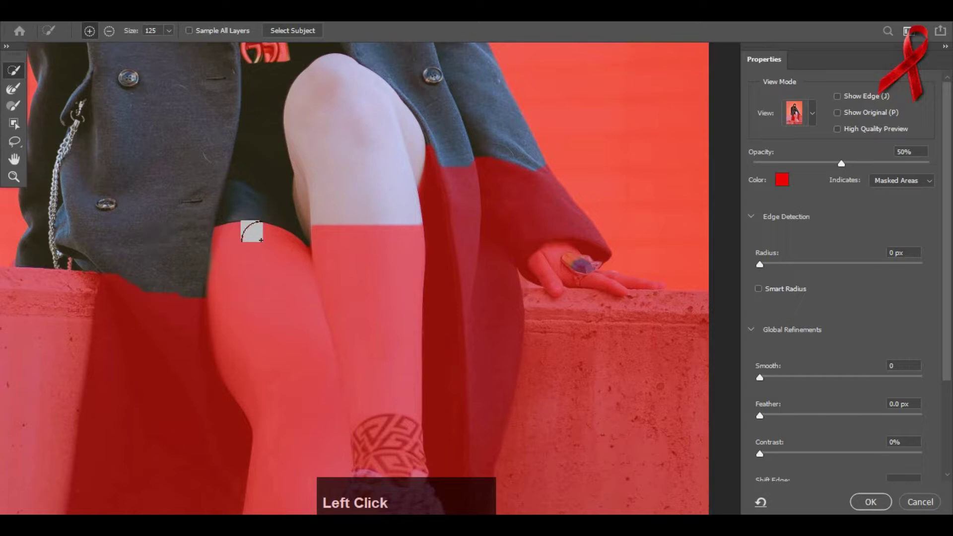
click(386, 222)
- Add the coat fabric beside the knee, the lower sleeve and part of the resting hand to the selection
click(450, 198)
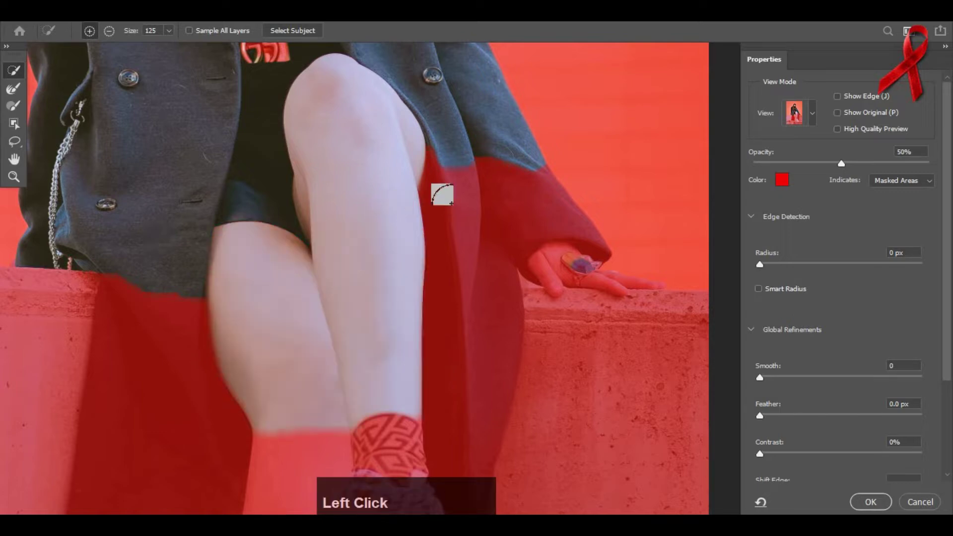
click(504, 207)
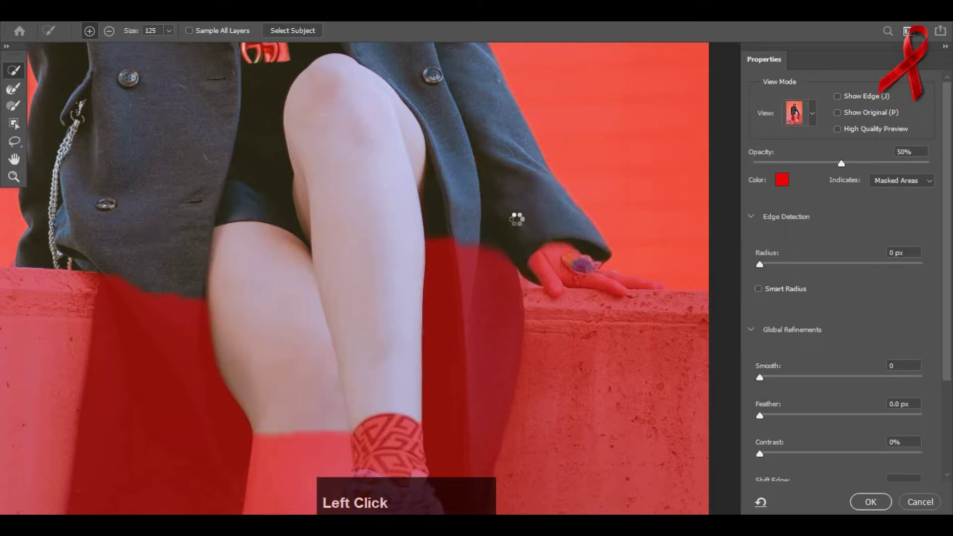
click(545, 264)
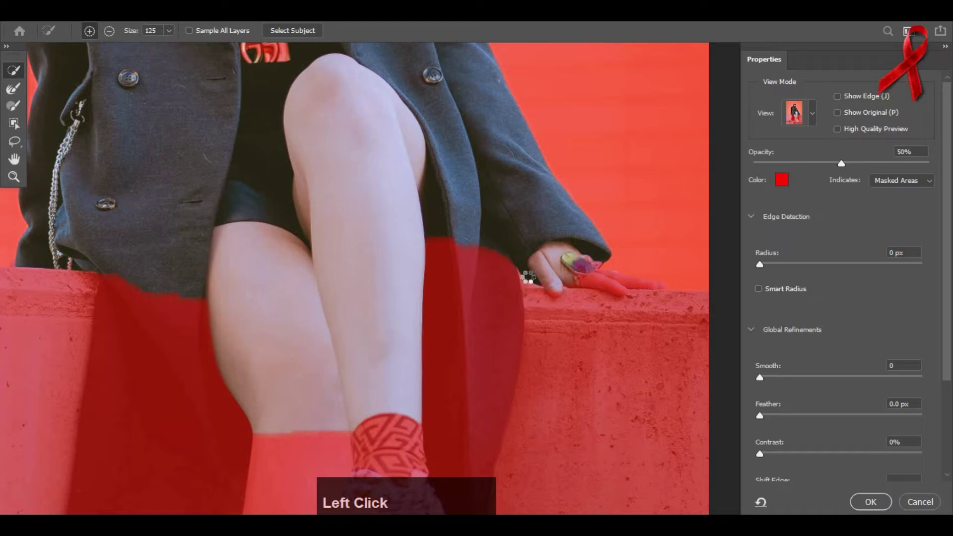
- Enlarge the Quick Selection brush to 250 and add the concrete wall, remaining fingers and hanging coat on the image's right side
click(548, 337)
mouse_move(548, 337)
mouse_down()
mouse_move(398, 284)
mouse_move(256, 252)
mouse_up()
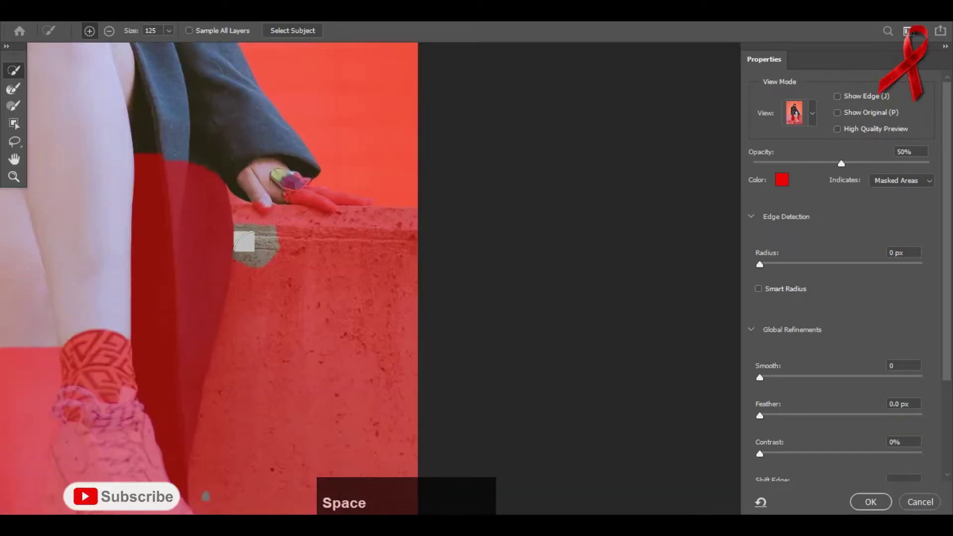
key(bracketright)
key(bracketright)
key(bracketright)
key(bracketright)
click(257, 248)
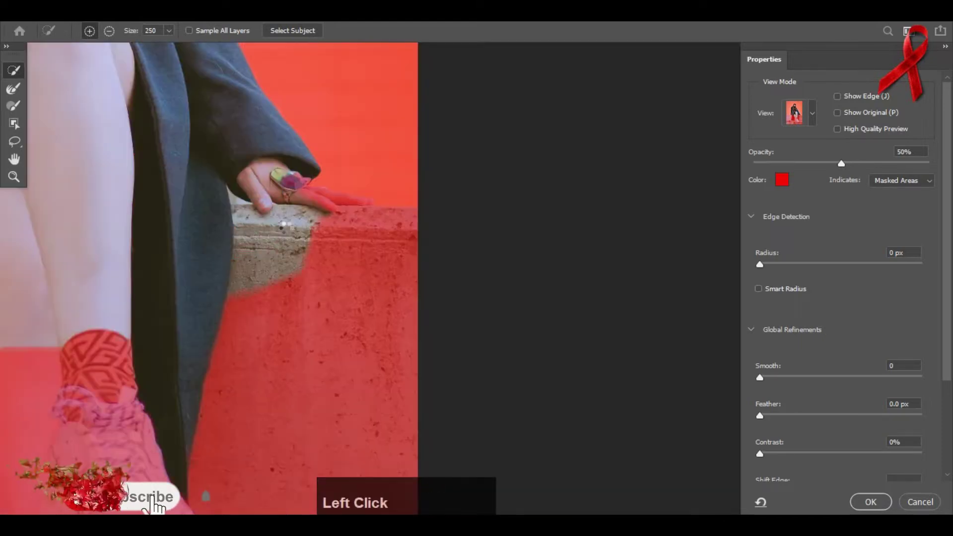
click(311, 250)
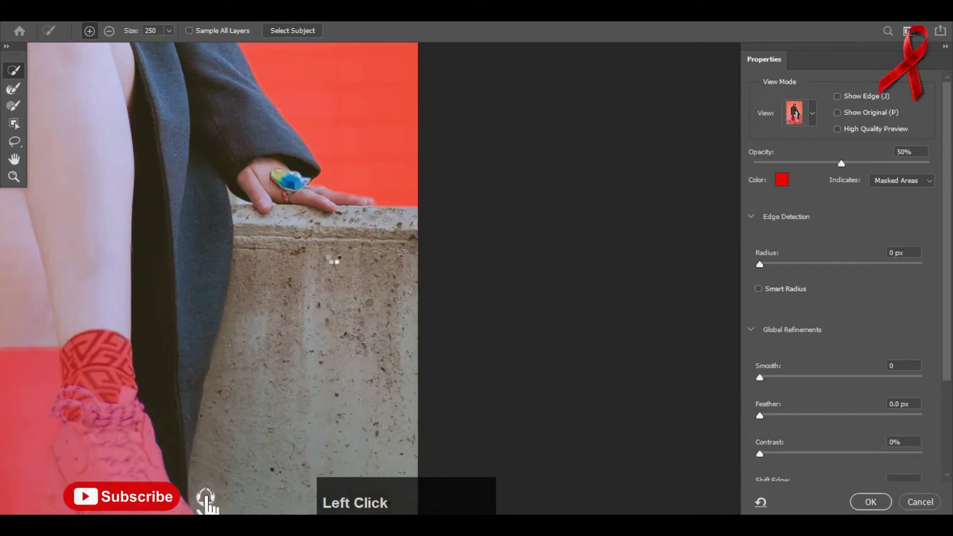
- Add the lower leg, patterned sock, white sneaker and hanging coat hem to the selection
drag(206, 311, 620, 136)
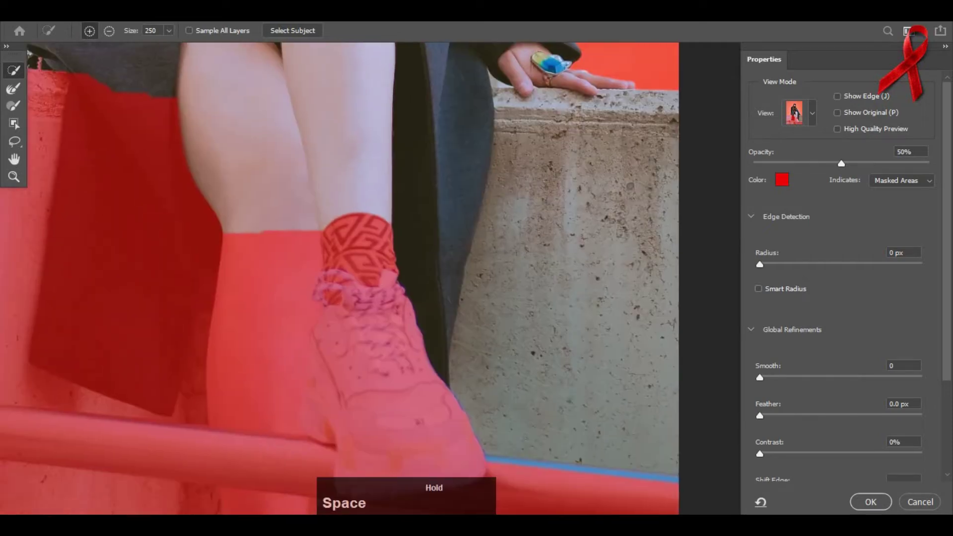
alt+scroll(340, 221, down, 3)
click(302, 246)
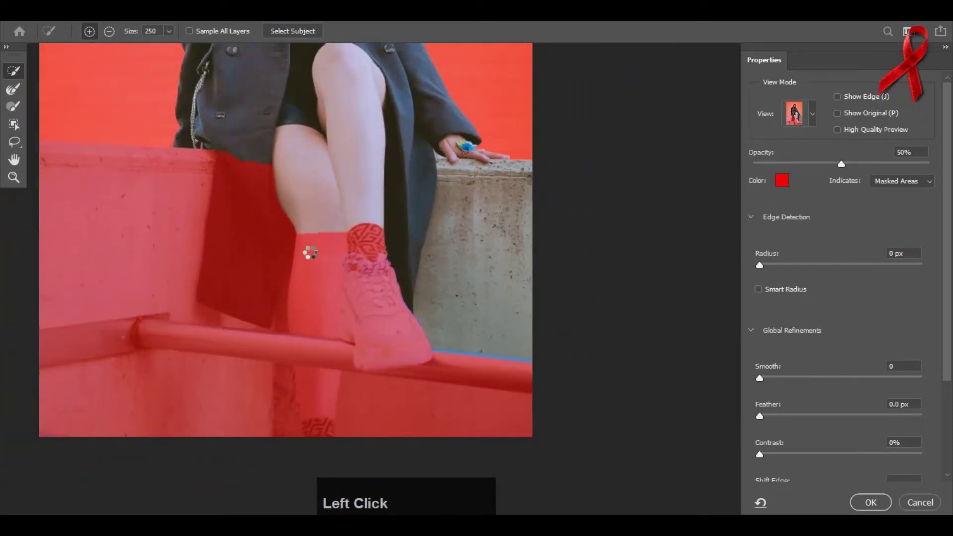
click(365, 324)
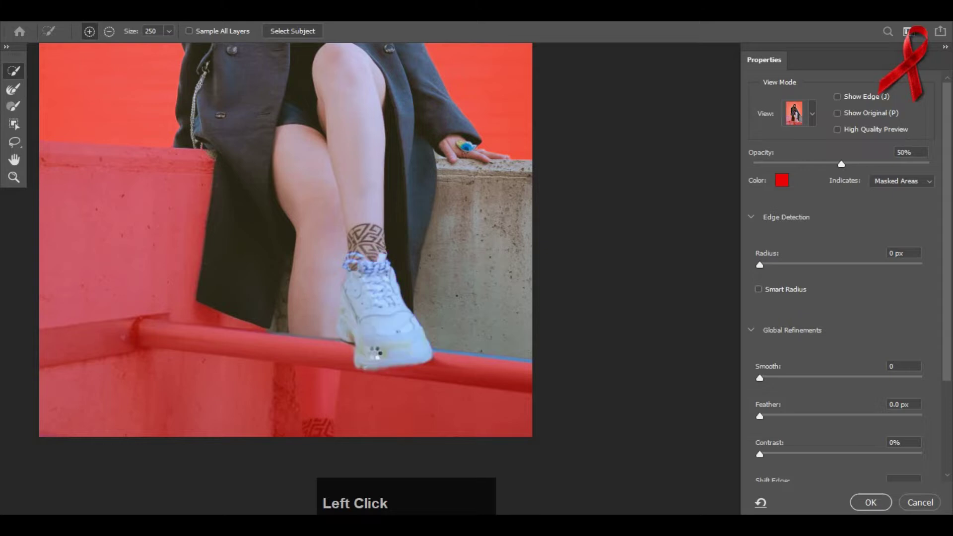
- Add the metal railing around the sneaker, the leg below it and the adjoining lower wall to the selection
drag(343, 362, 404, 228)
click(351, 213)
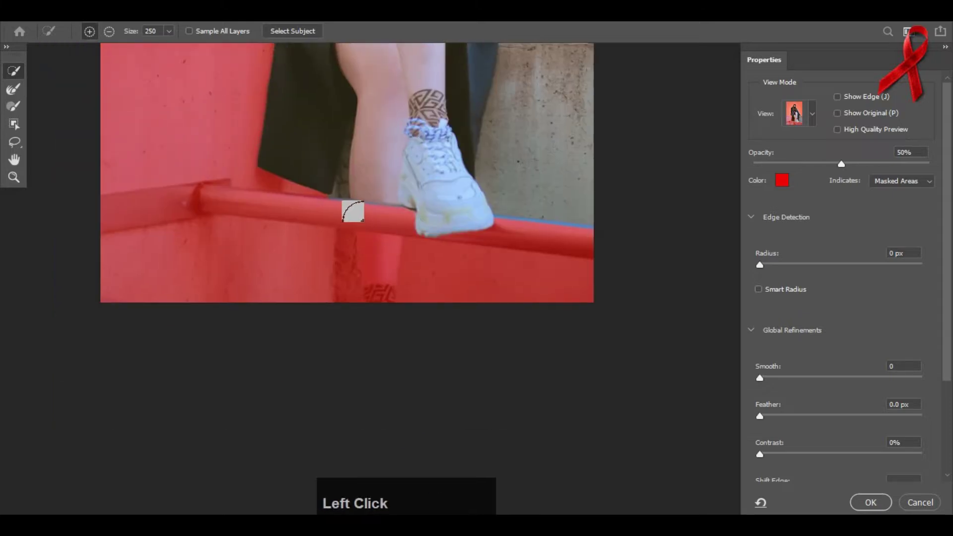
click(406, 258)
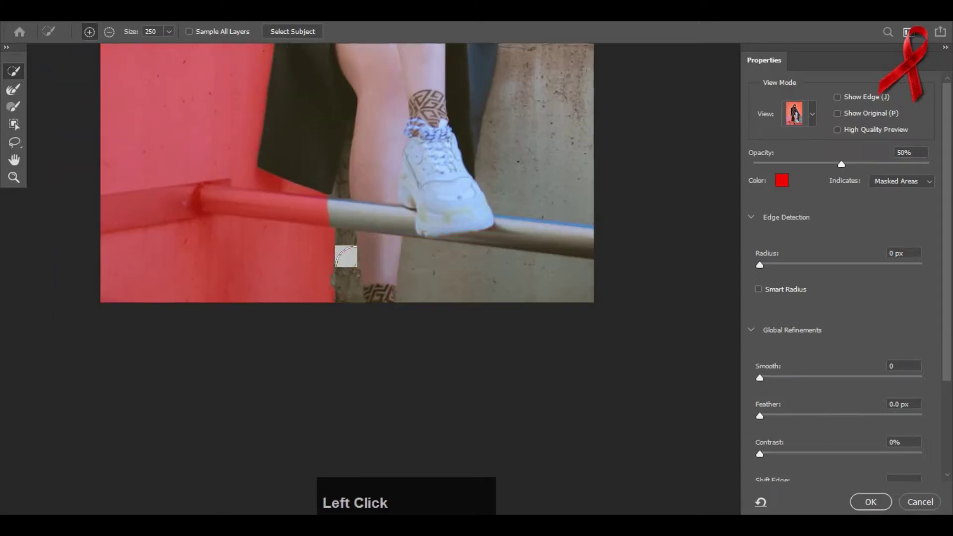
- Enlarge the brush to 900 and add the concrete wall and railing on the image's left side
scroll(315, 246, down, 1)
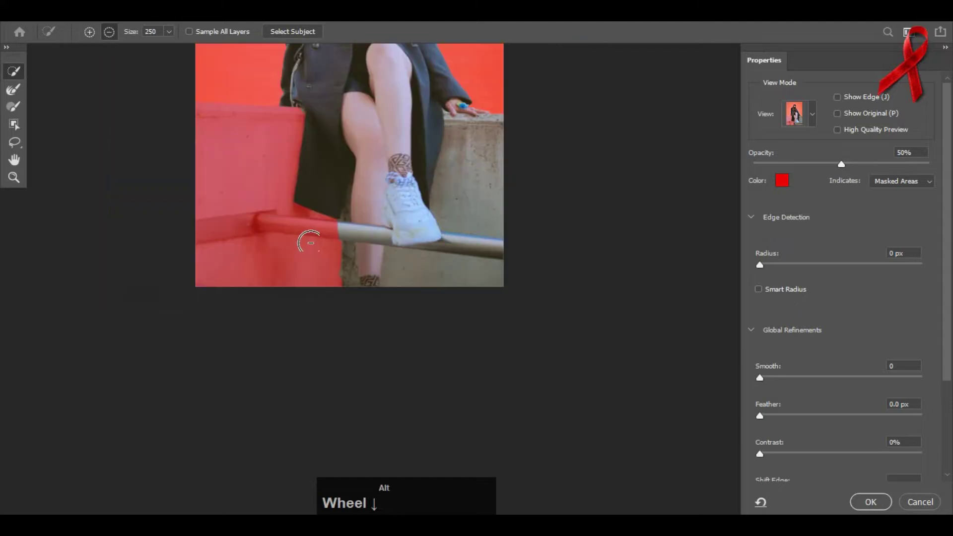
key(bracketright)
key(bracketright)
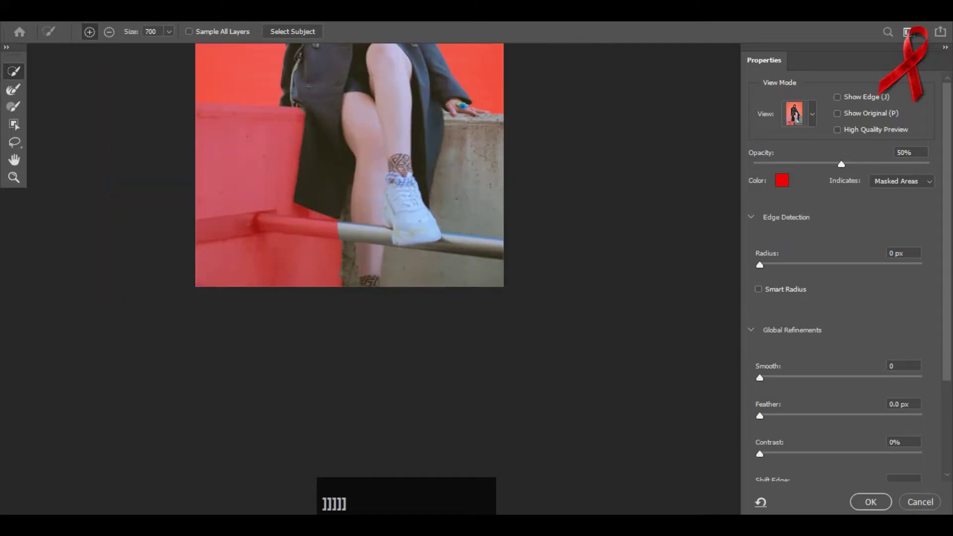
click(271, 193)
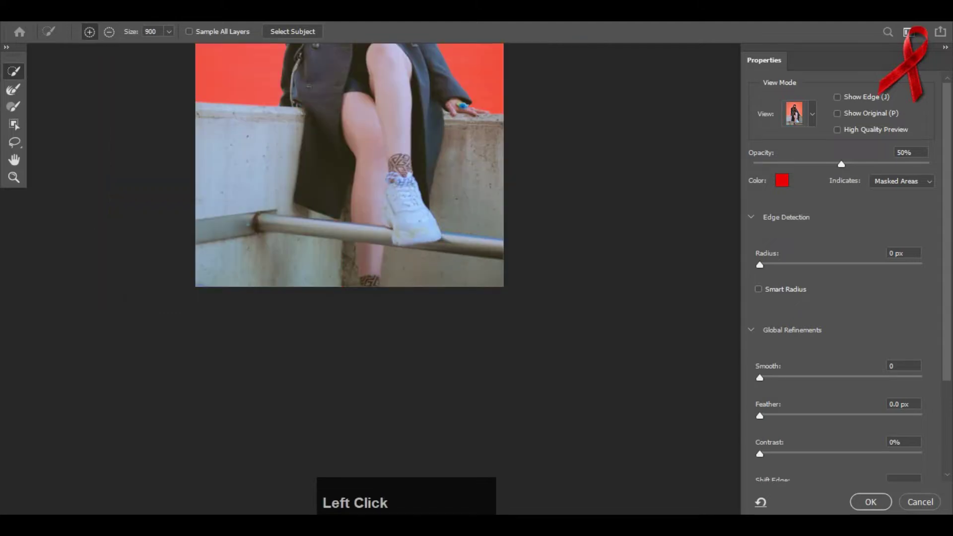
- Check the selection edges around the hair and shoulders, and reduce the brush size to 175
scroll(318, 178, up, 2)
click(320, 275)
key(space)
drag(334, 230, 354, 478)
drag(371, 208, 347, 411)
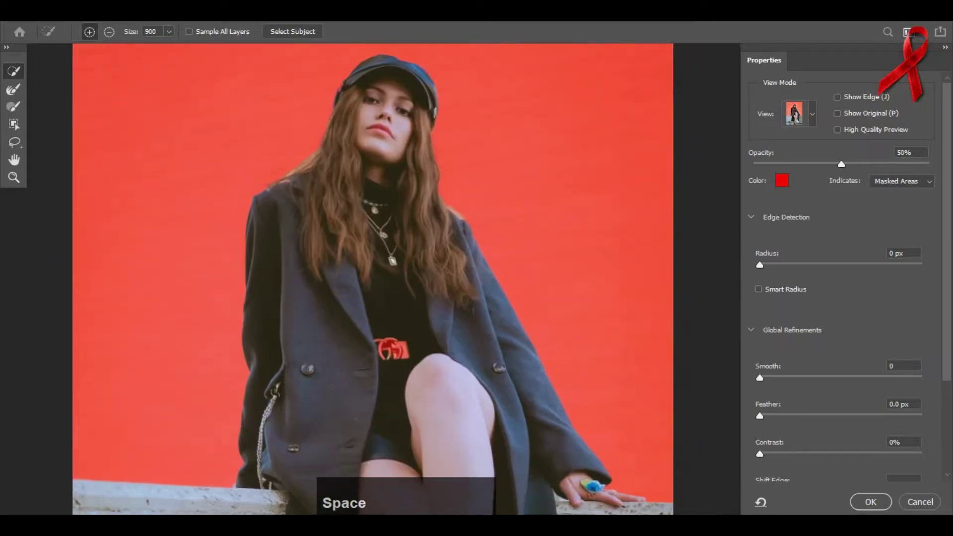
scroll(333, 167, up, 3)
scroll(297, 228, down, 1)
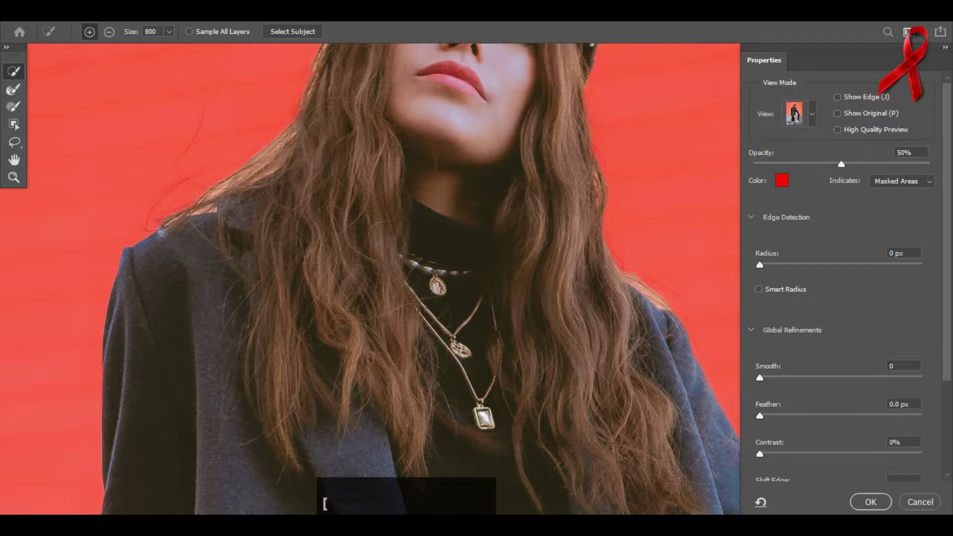
key(bracketleft)
key(bracketleft)
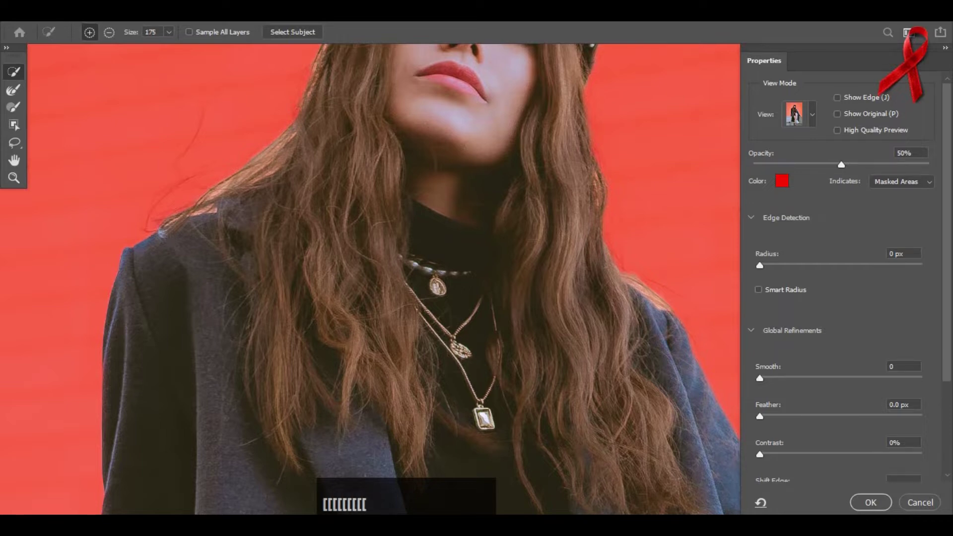
- Set the red mask overlay's opacity to 45%
scroll(404, 215, down, 3)
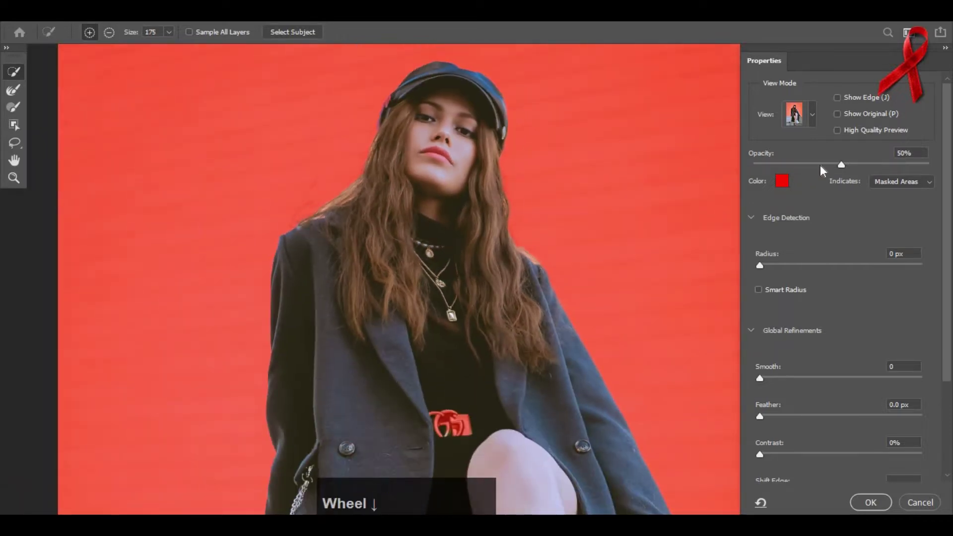
click(824, 163)
drag(832, 173, 832, 172)
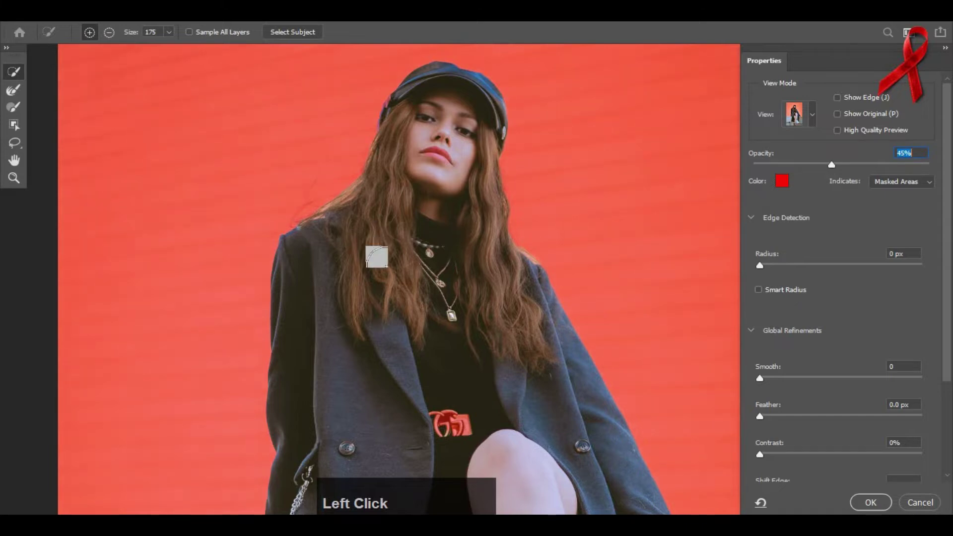
- Set the selection's Smooth refinement to 15 while viewing the head and hair close up
scroll(387, 267, down, 1)
scroll(385, 266, down, 2)
scroll(432, 304, up, 3)
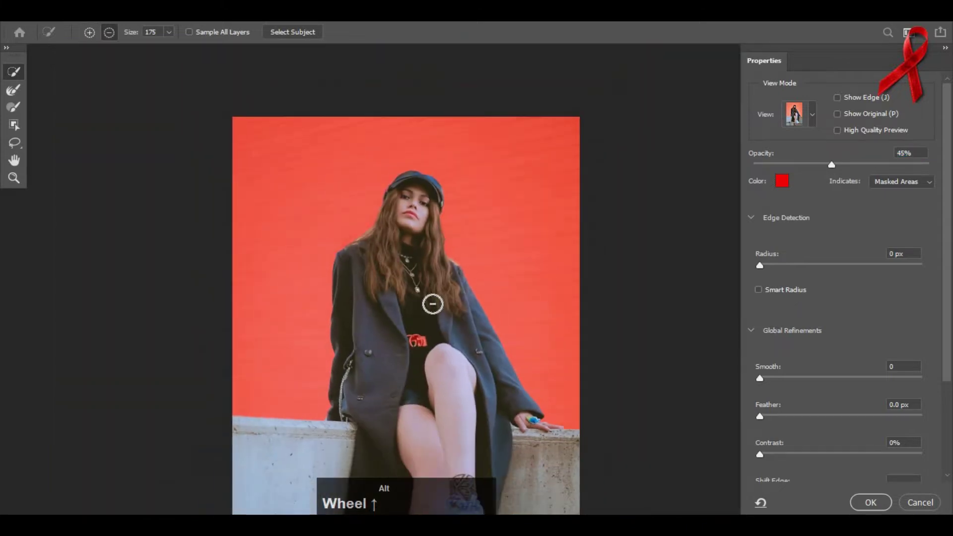
alt+scroll(423, 101, up, 2)
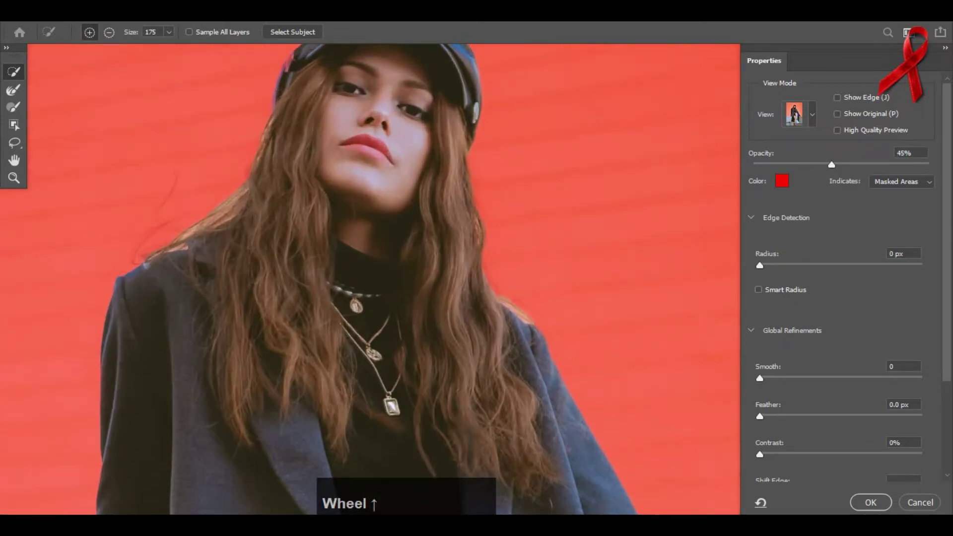
alt+scroll(332, 170, up, 2)
key(space)
drag(368, 195, 546, 293)
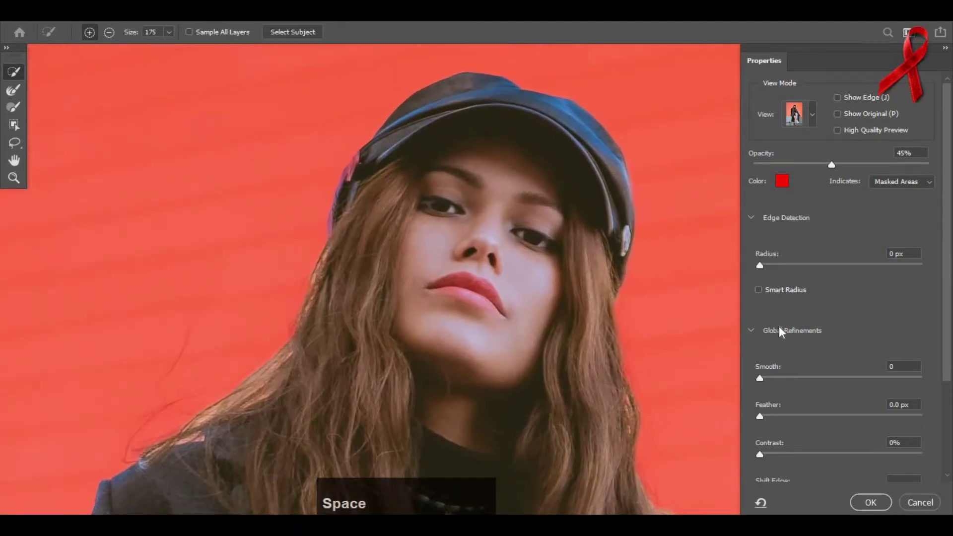
click(773, 377)
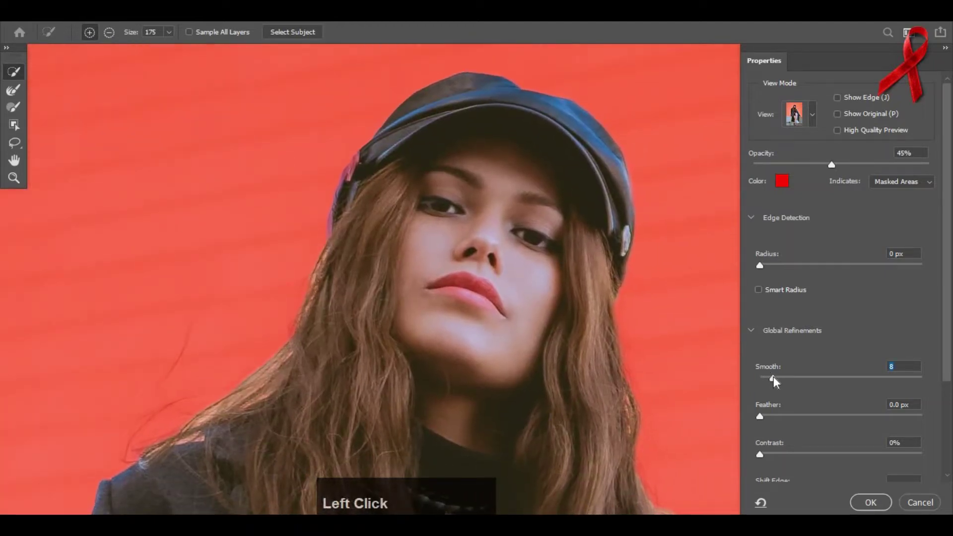
click(791, 374)
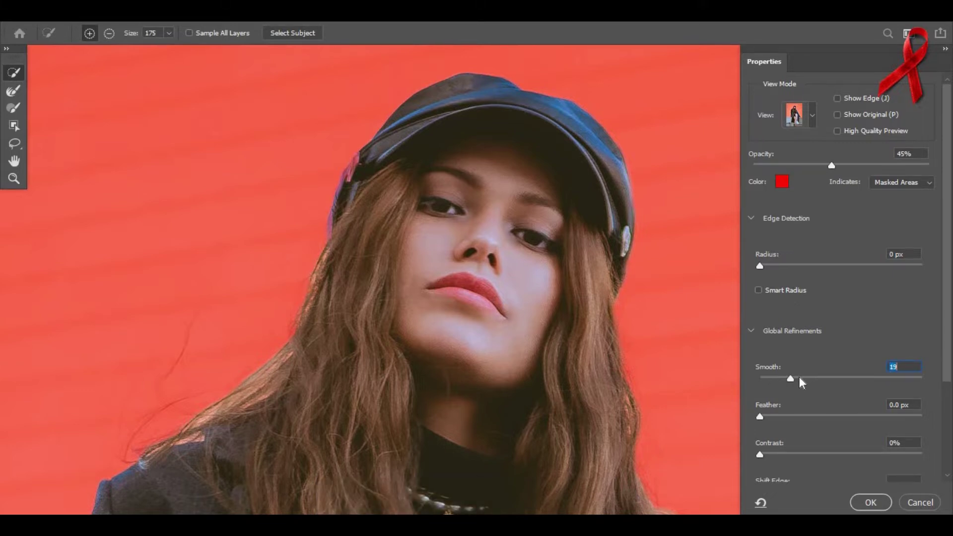
click(786, 378)
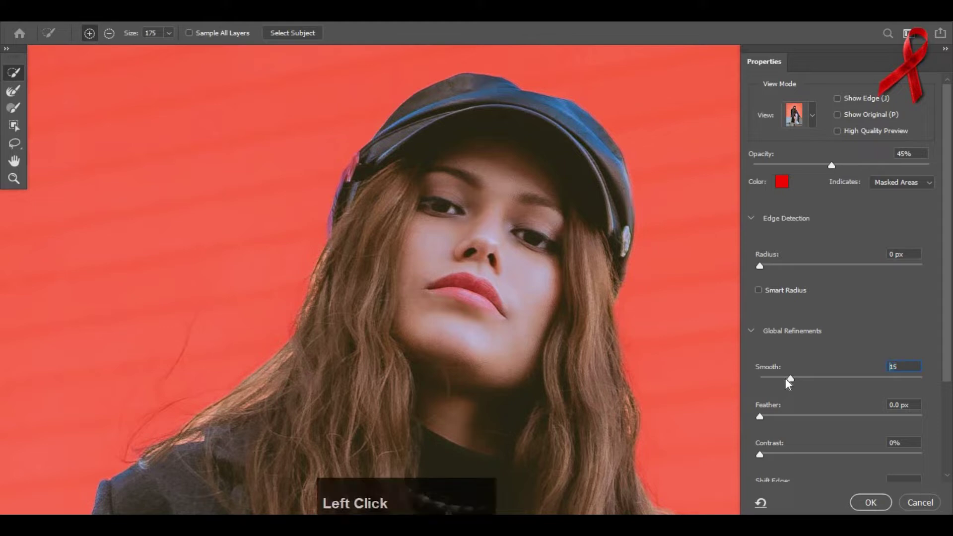
- Set the selection's Feather to 0.8 px and Shift Edge to +2%
click(766, 416)
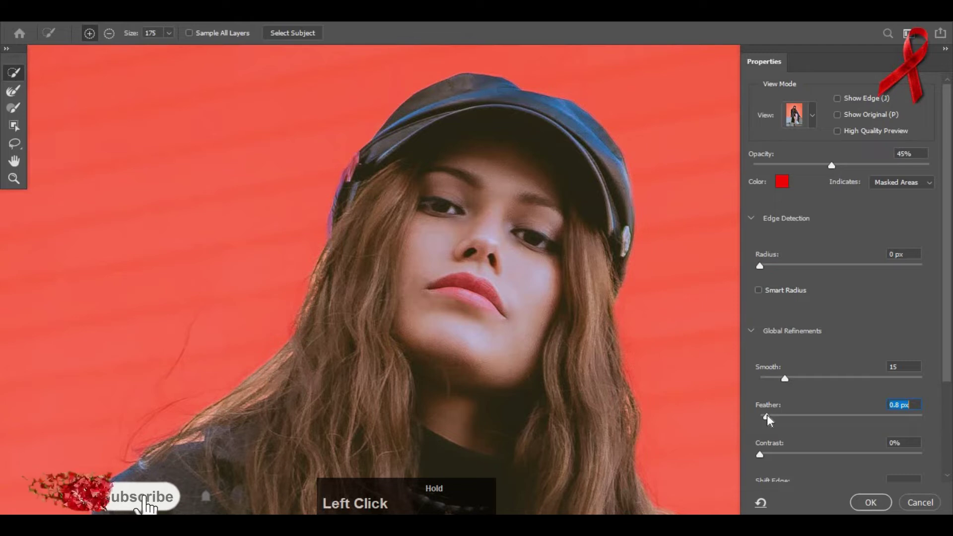
scroll(525, 368, down, 1)
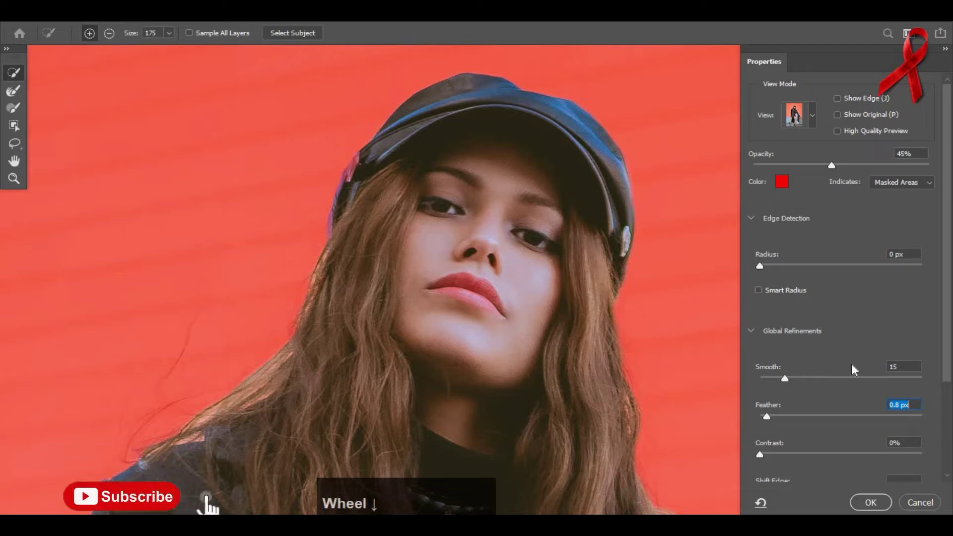
scroll(852, 368, down, 3)
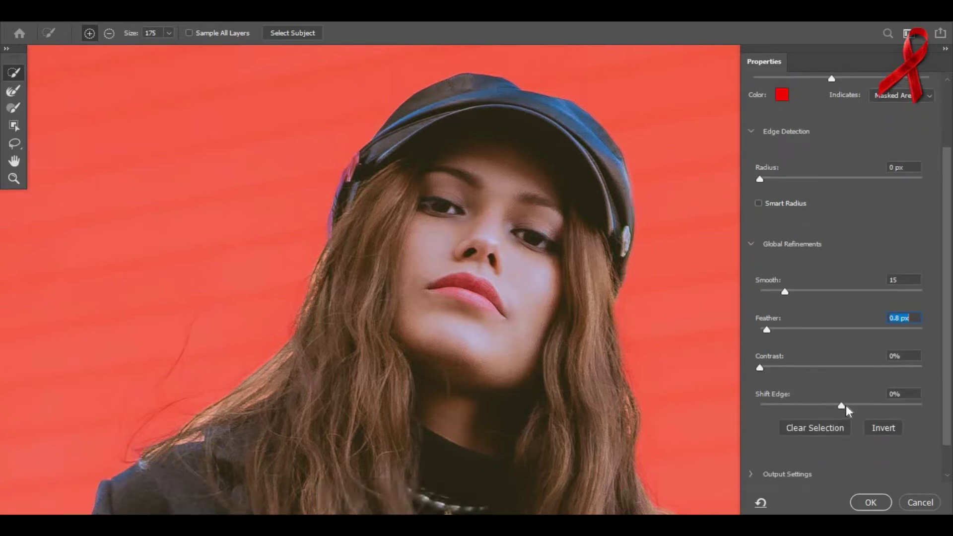
click(842, 405)
- Examine the refined mask over the whole photo, including the woman and the concrete wall
scroll(420, 280, down, 1)
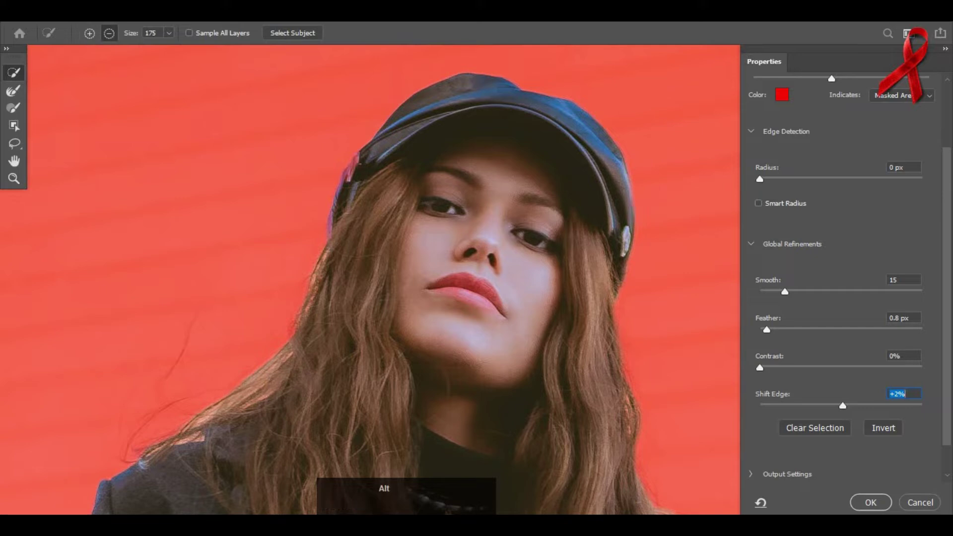
scroll(383, 279, down, 1)
scroll(384, 280, down, 1)
scroll(383, 280, down, 1)
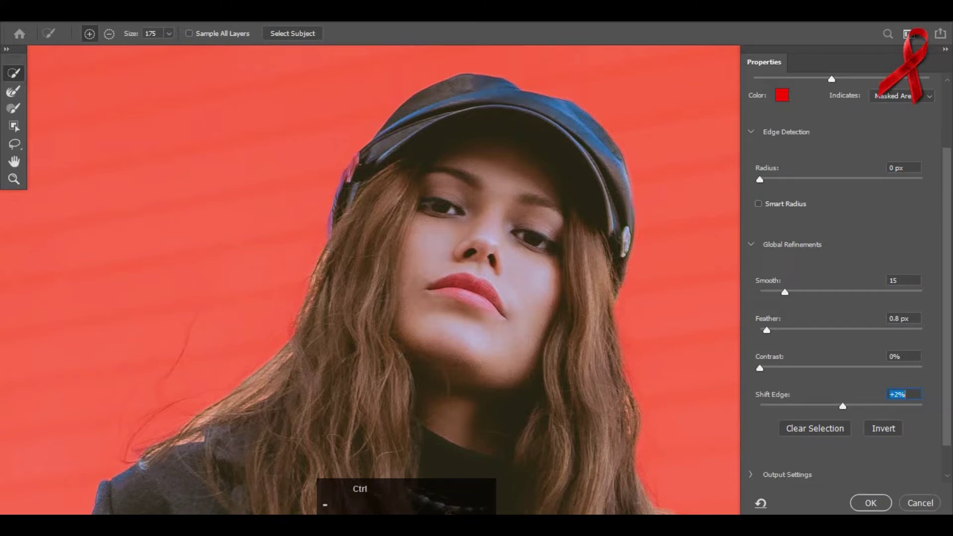
key(ctrl+minus)
key(ctrl+minus)
key(ctrl+minus)
key(ctrl+minus)
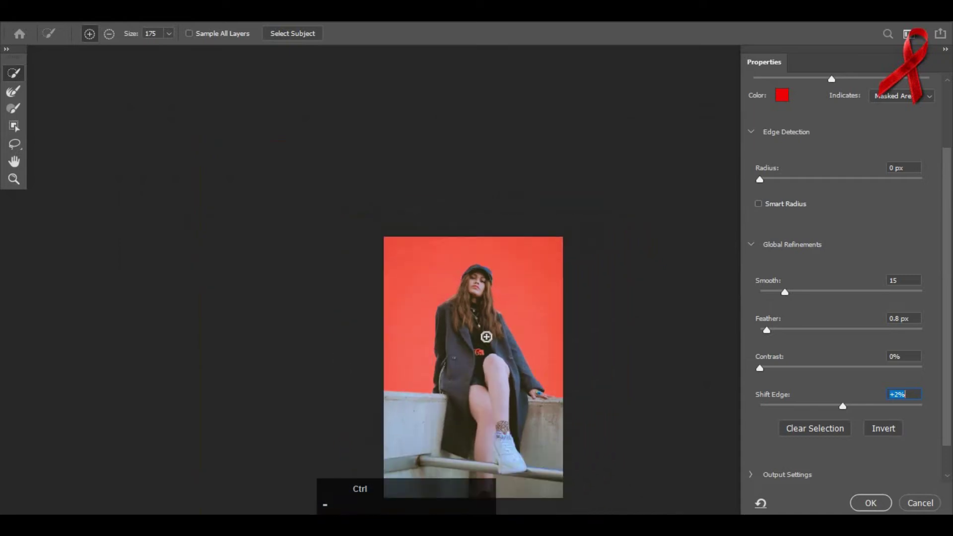
scroll(502, 415, down, 1)
scroll(500, 398, up, 1)
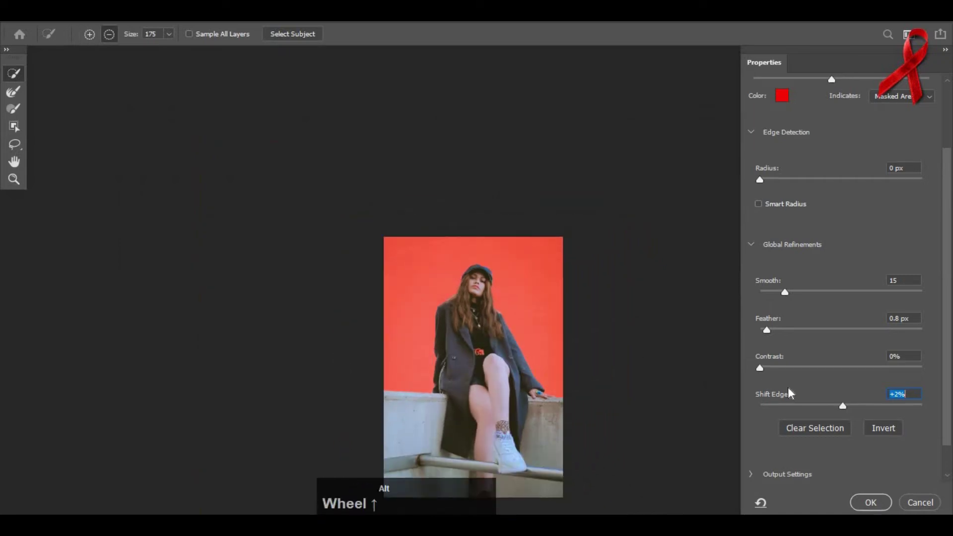
- Output the refined selection to a New Layer and apply Select and Mask
click(748, 472)
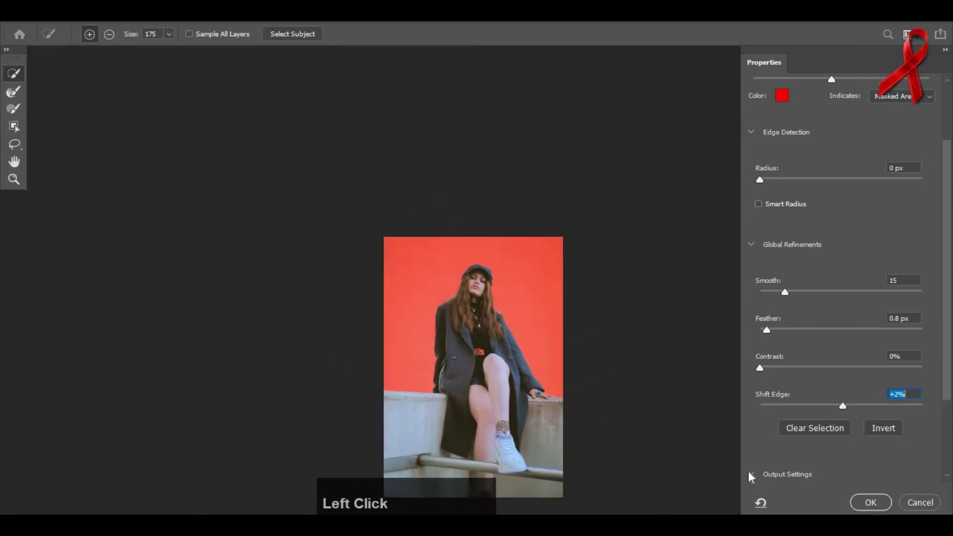
scroll(761, 427, down, 3)
scroll(762, 433, down, 1)
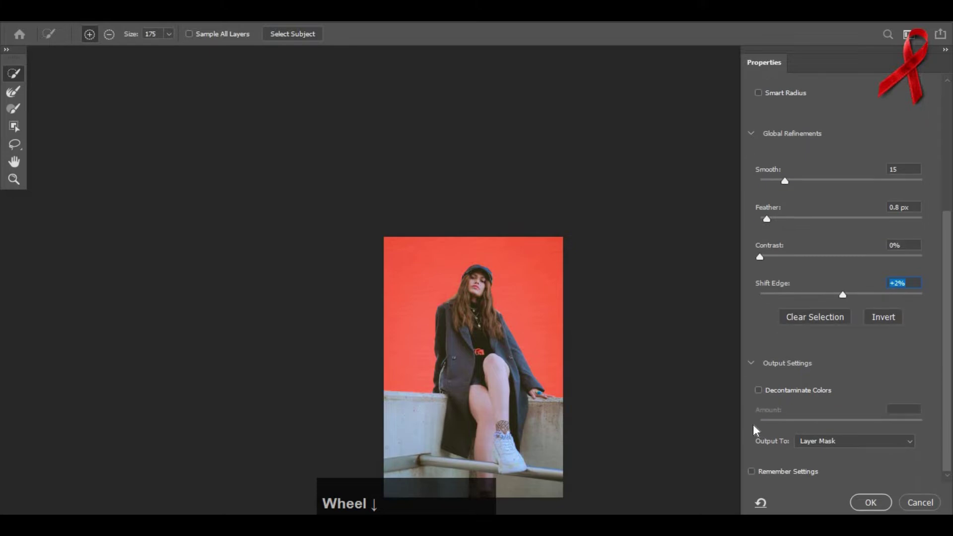
click(842, 441)
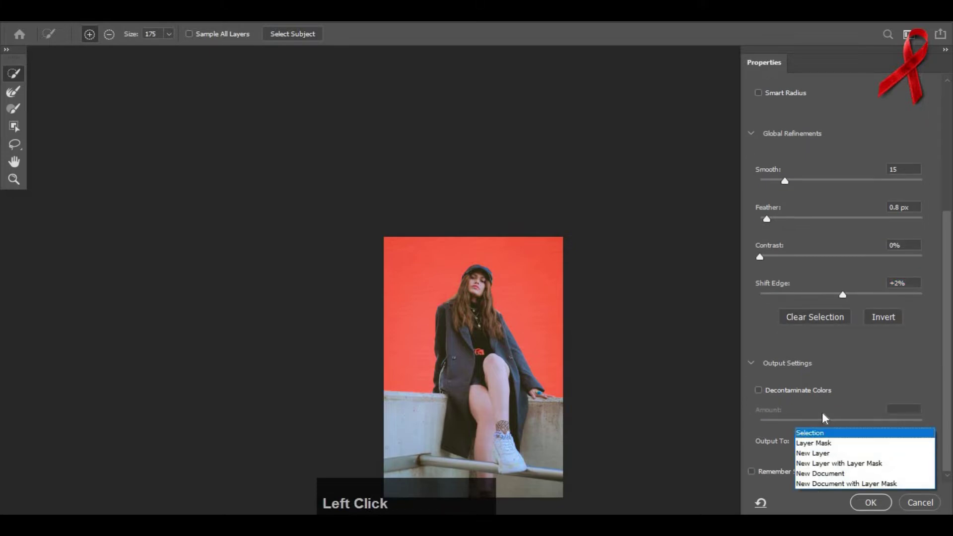
click(826, 454)
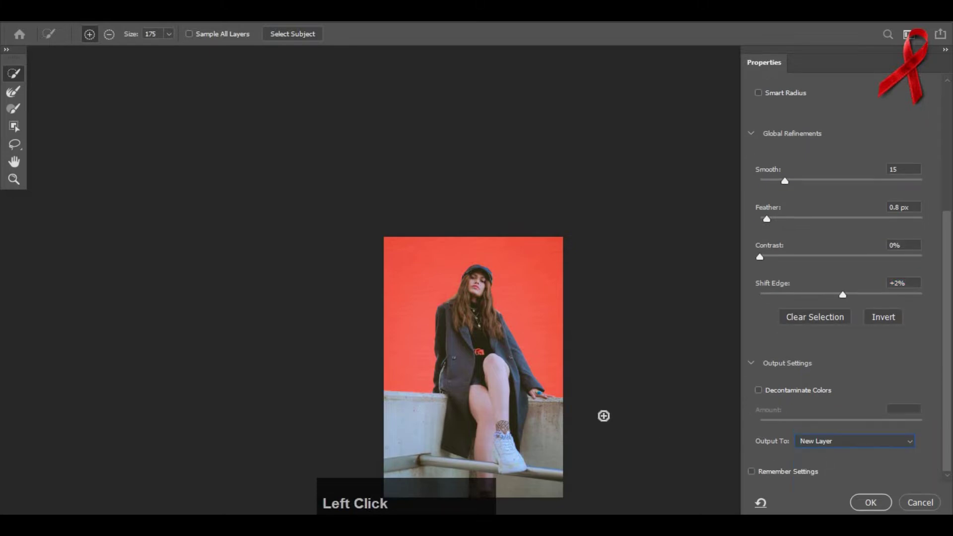
click(870, 503)
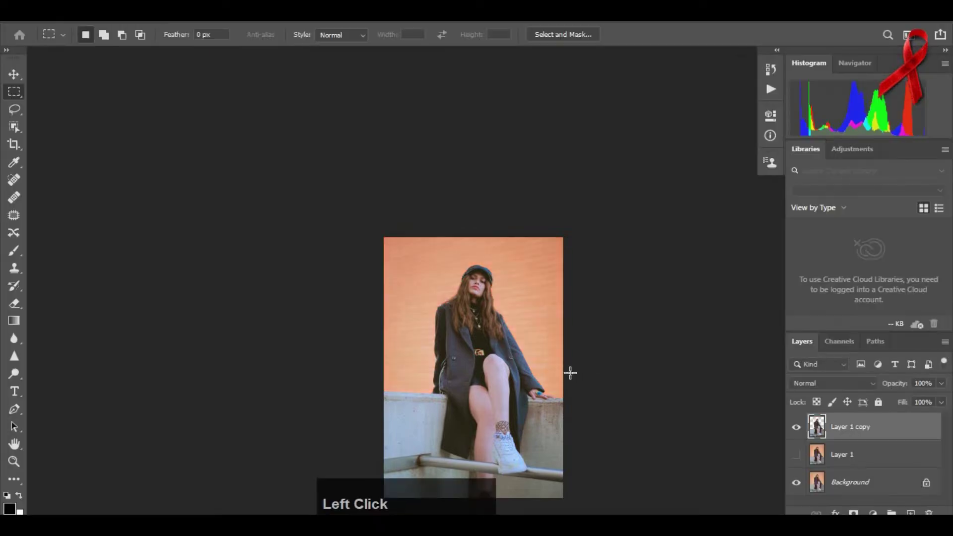
scroll(733, 424, down, 5)
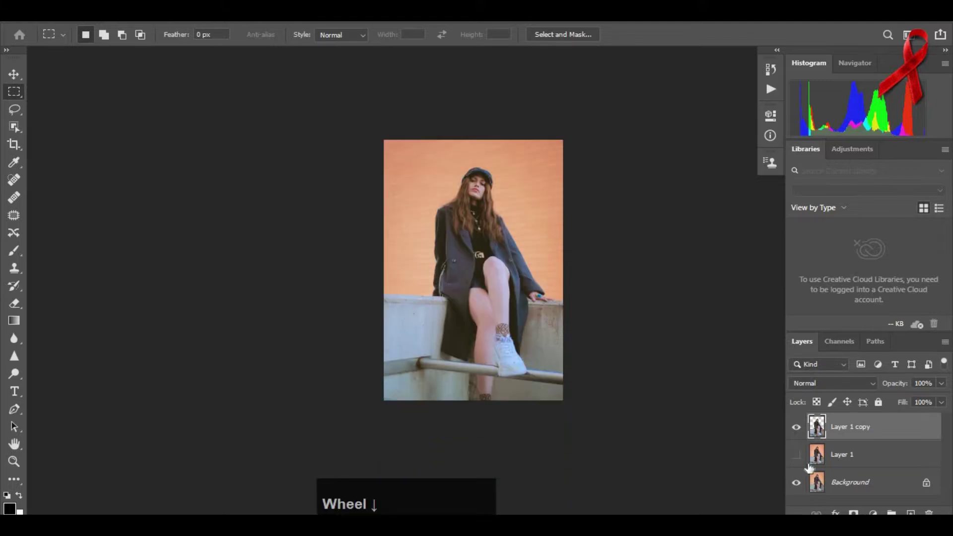
- Hide the Background layer and inspect the cutout's hair, cap and shoulder edges up close and at full view
click(796, 482)
key(alt)
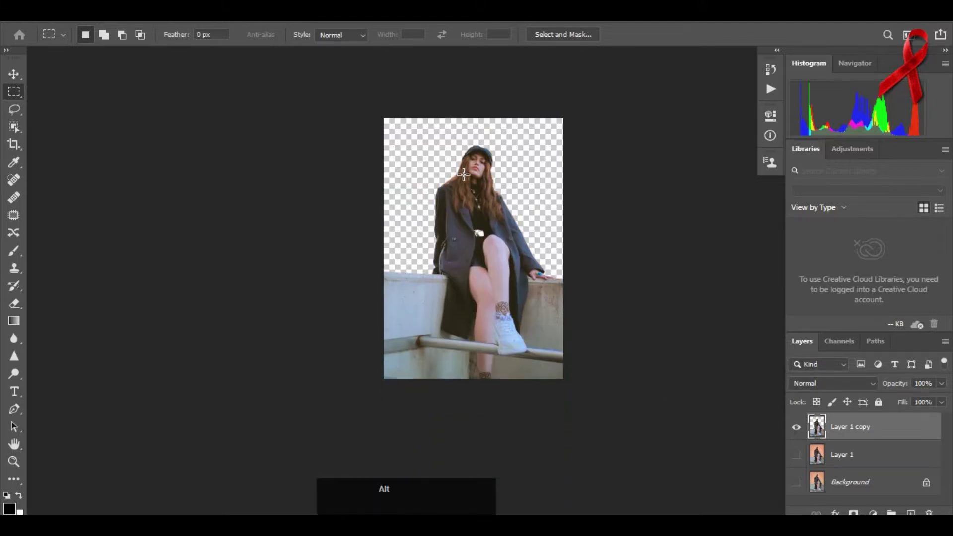
scroll(475, 158, up, 8)
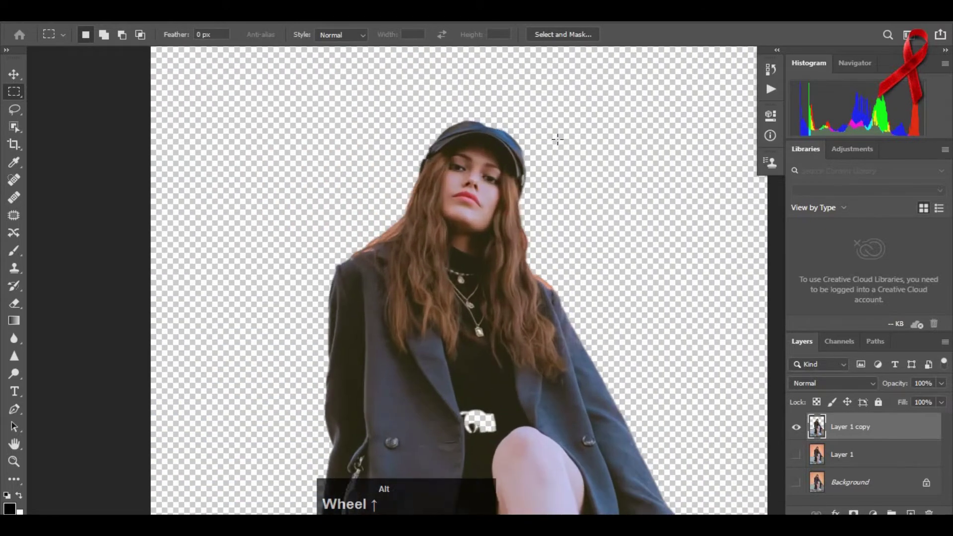
scroll(547, 148, down, 5)
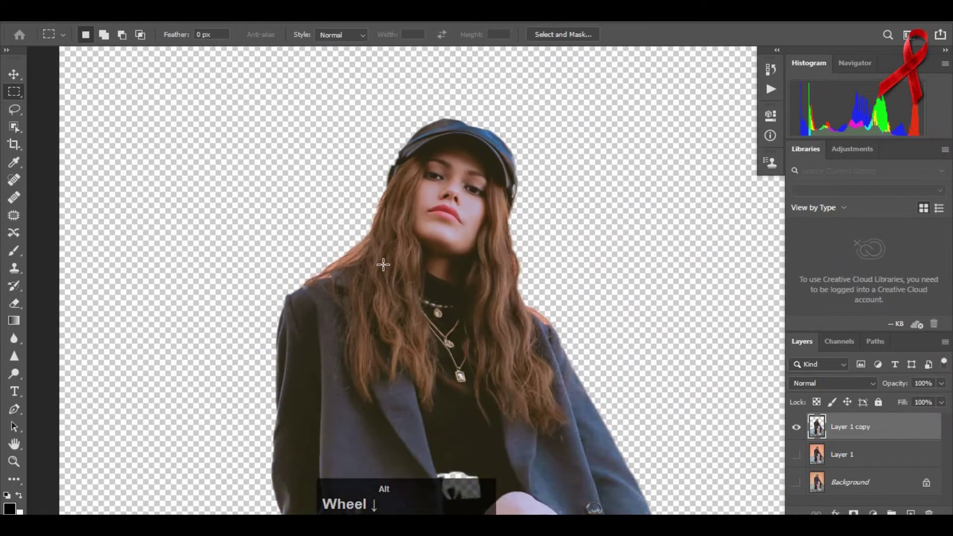
scroll(392, 245, down, 3)
scroll(397, 258, up, 2)
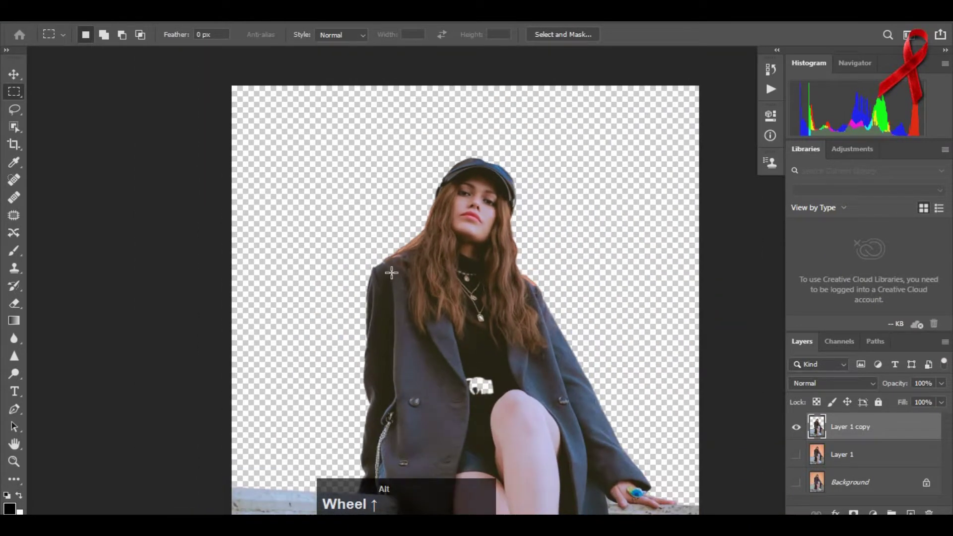
scroll(453, 255, up, 3)
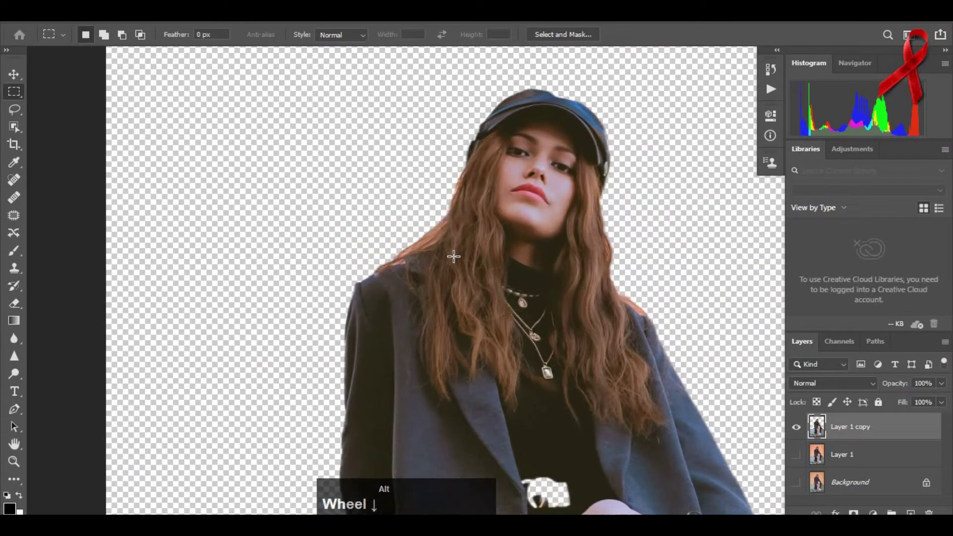
key(ctrl+0)
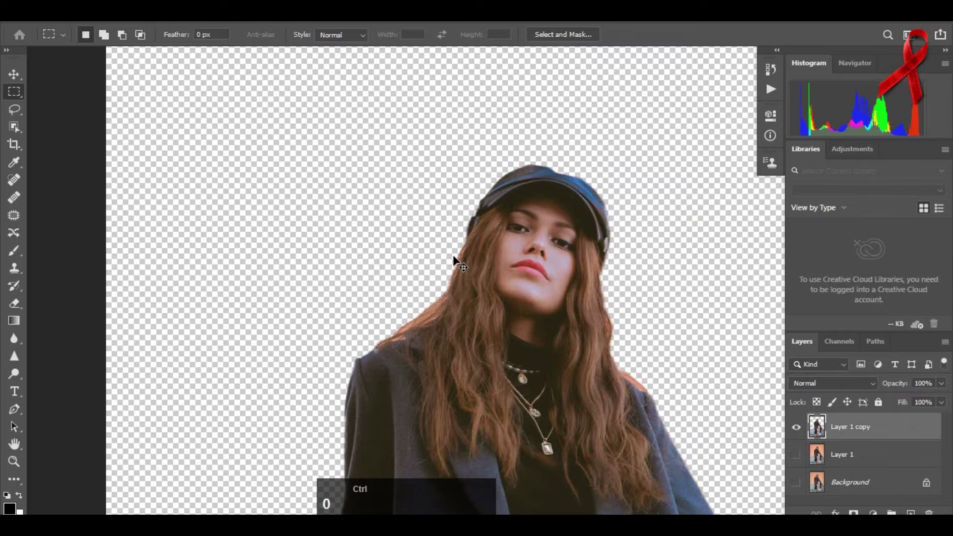
scroll(450, 187, up, 7)
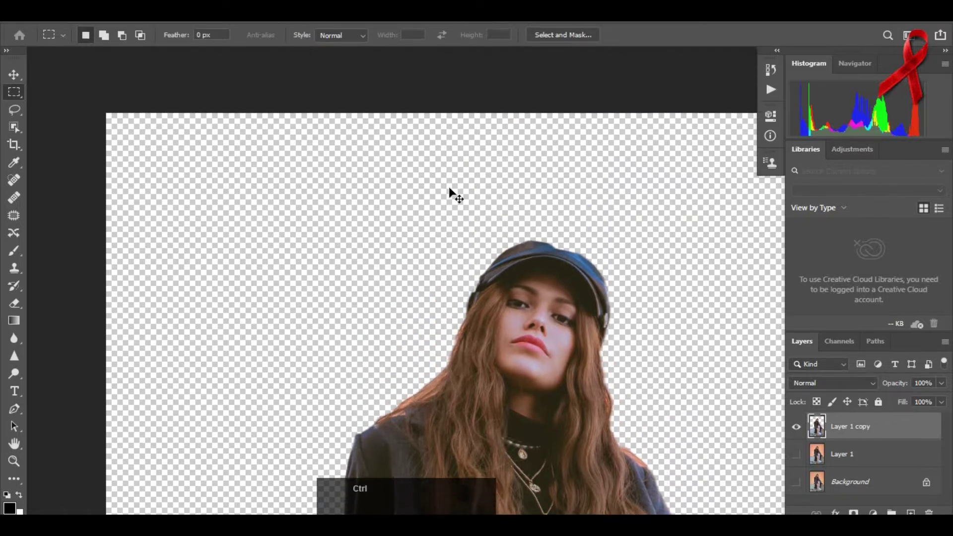
key(ctrl+0)
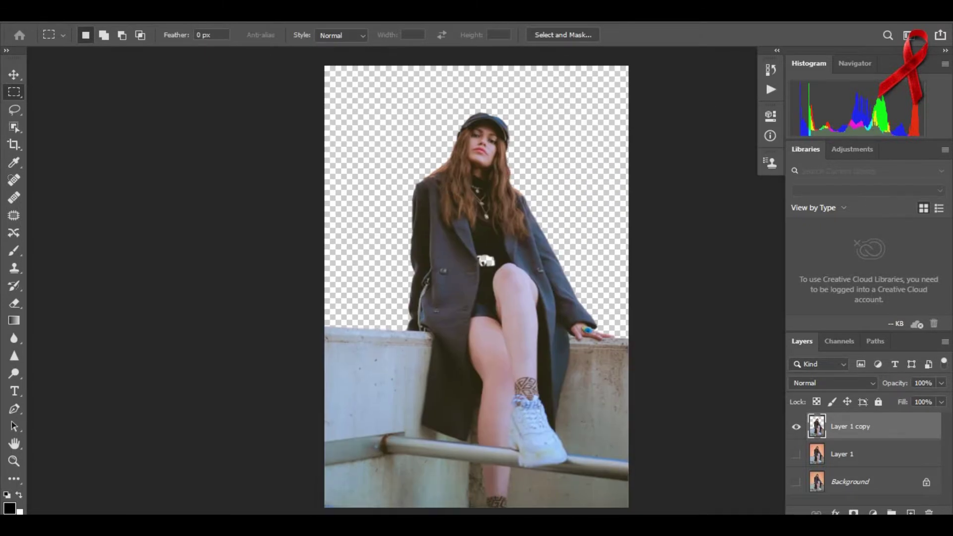
- Return to the standard screen mode with document tabs and float the roses-on-grey-wall photo in its own window beside the cutout
key(f)
key(f)
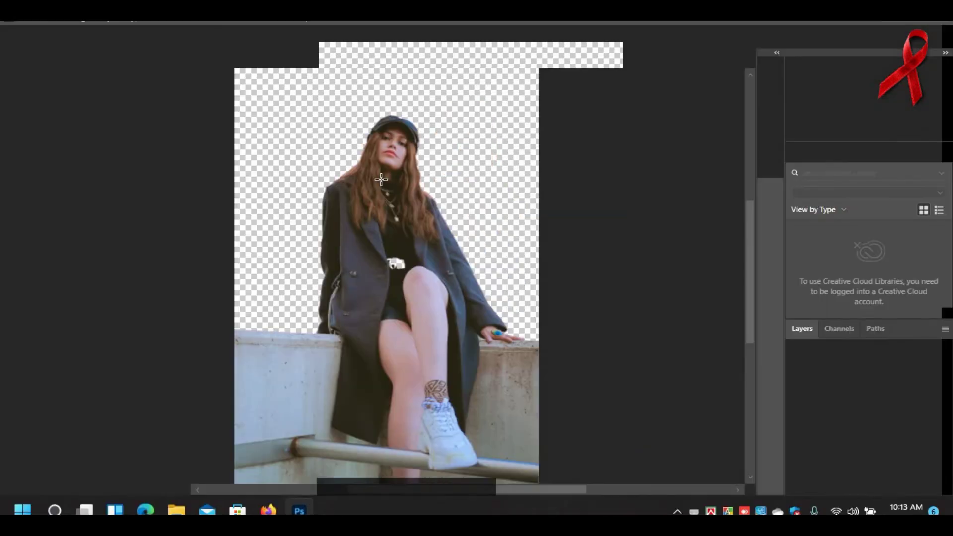
drag(295, 58, 327, 127)
drag(445, 148, 180, 164)
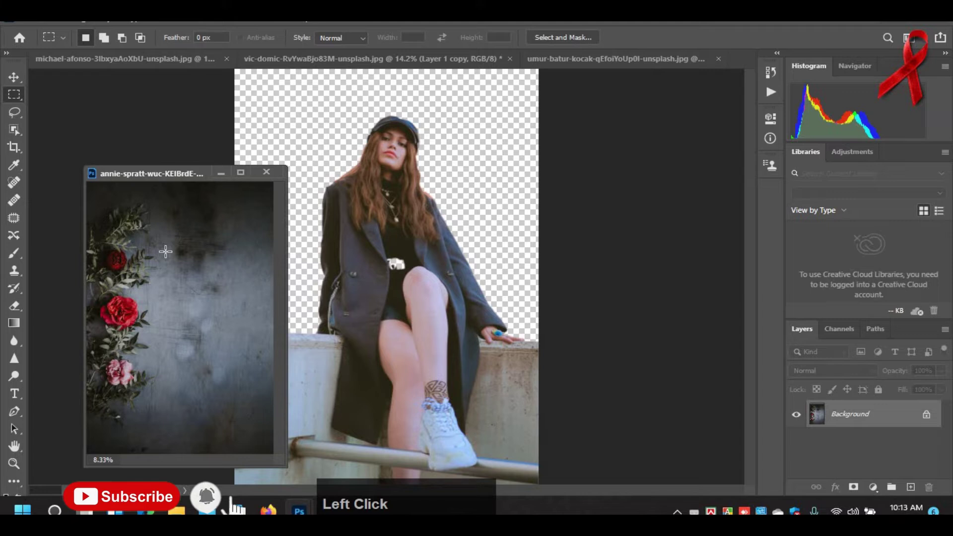
- Copy the roses-on-grey-wall photo into the cutout document with the Move tool, minimise its source window, and place it over the canvas
click(8, 78)
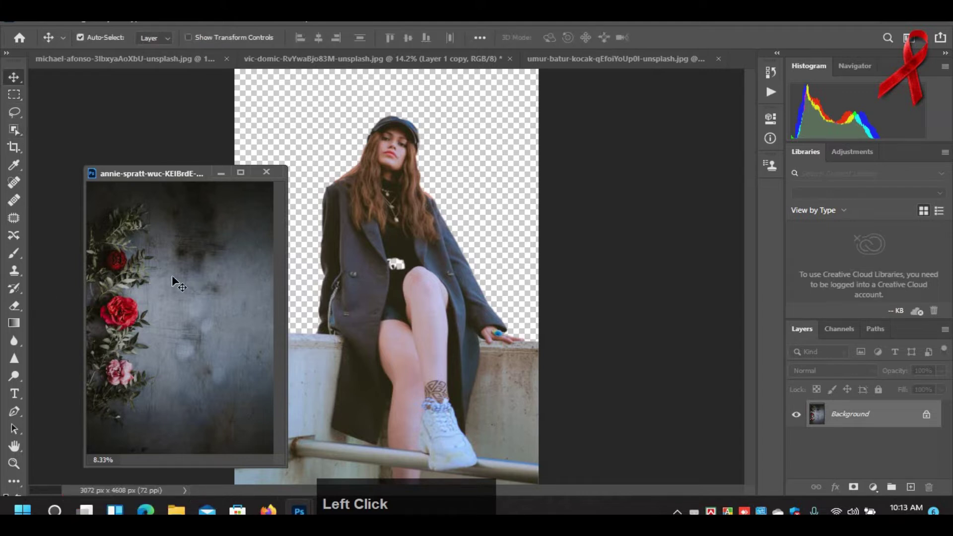
drag(139, 296, 358, 268)
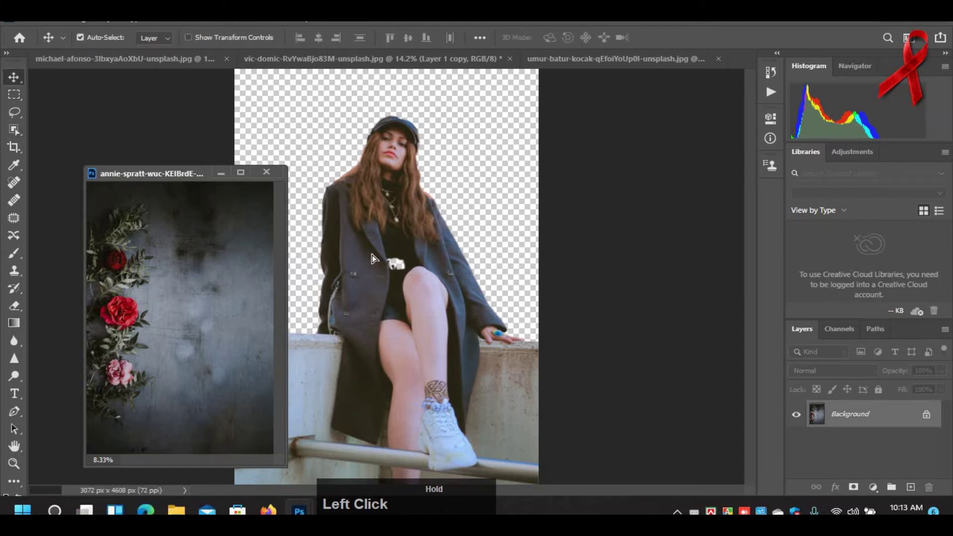
click(221, 173)
drag(334, 205, 318, 208)
scroll(318, 208, down, 1)
key(super)
click(515, 216)
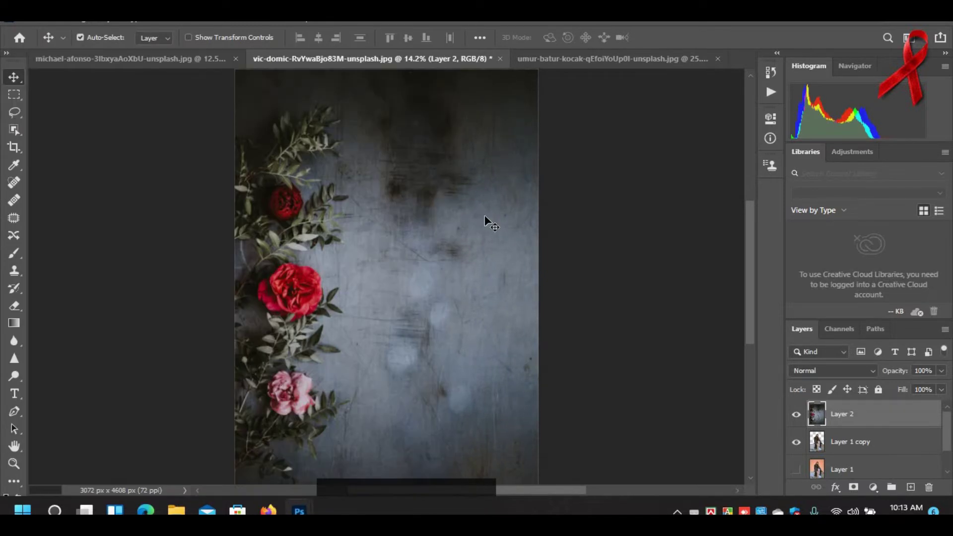
scroll(484, 219, down, 1)
scroll(465, 222, up, 1)
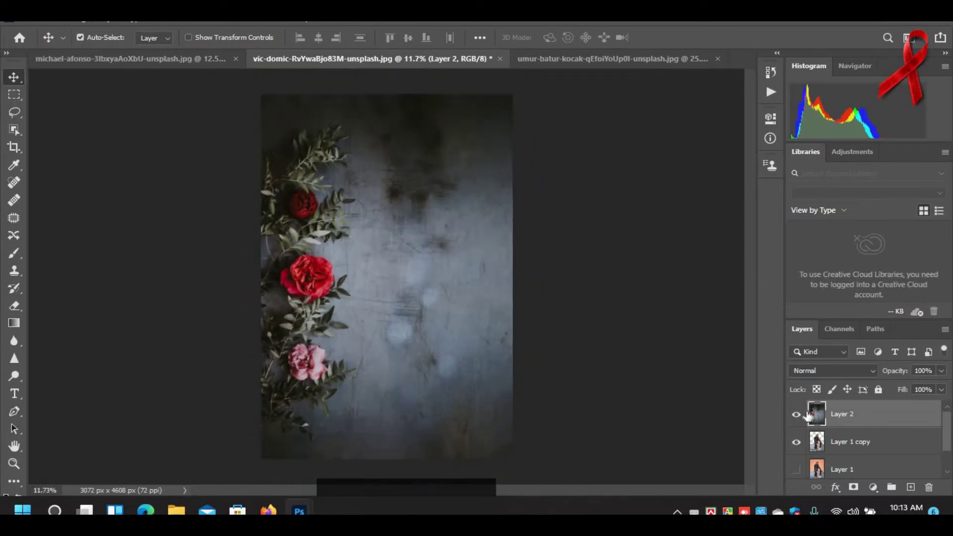
- Reorder Layer 2 with the rose wall beneath Layer 1 copy, behind the woman
drag(866, 413, 861, 444)
scroll(355, 153, up, 3)
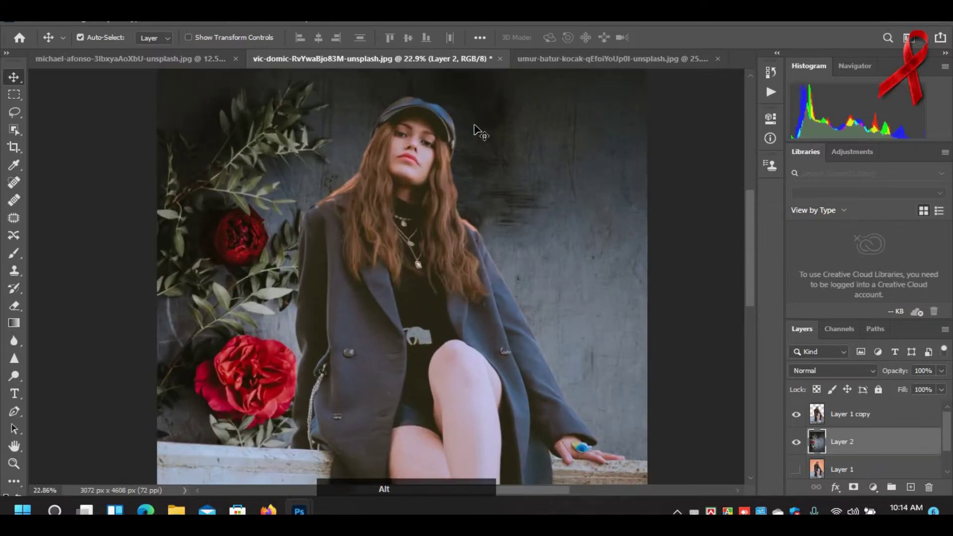
scroll(472, 135, down, 3)
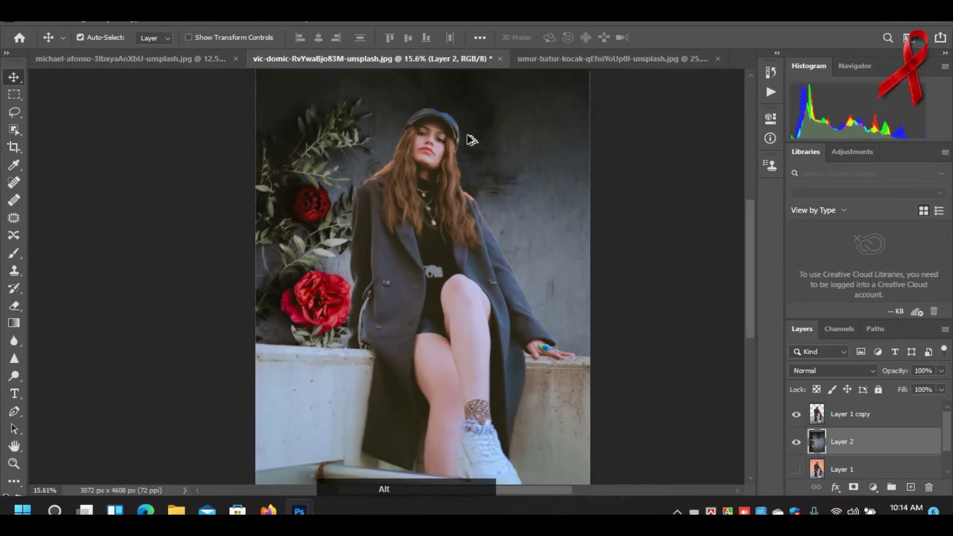
- Reposition the rose wall layer behind the woman and scale it proportionally with Free Transform to about 135%
drag(455, 149, 448, 150)
key(ctrl)
key(ctrl+t)
scroll(448, 151, down, 2)
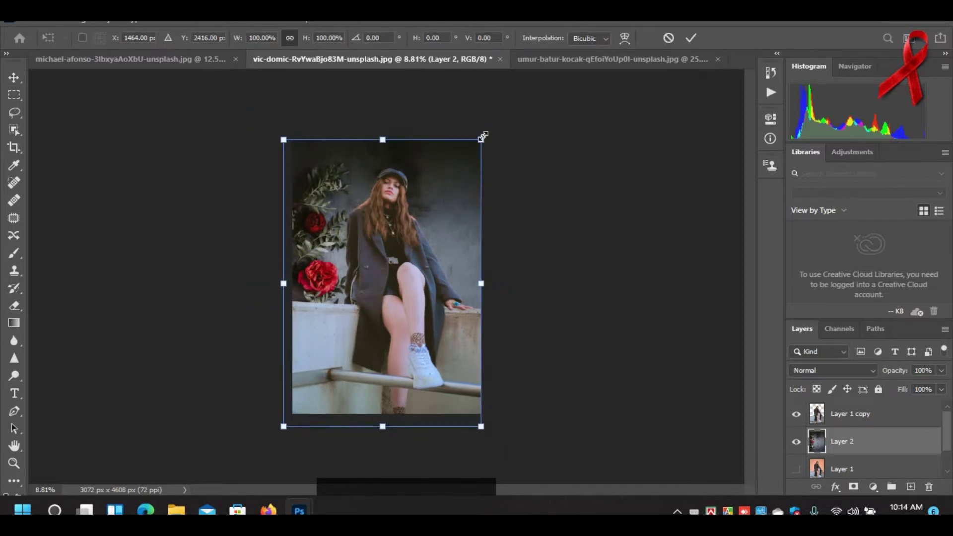
drag(487, 134, 516, 89)
drag(451, 200, 449, 202)
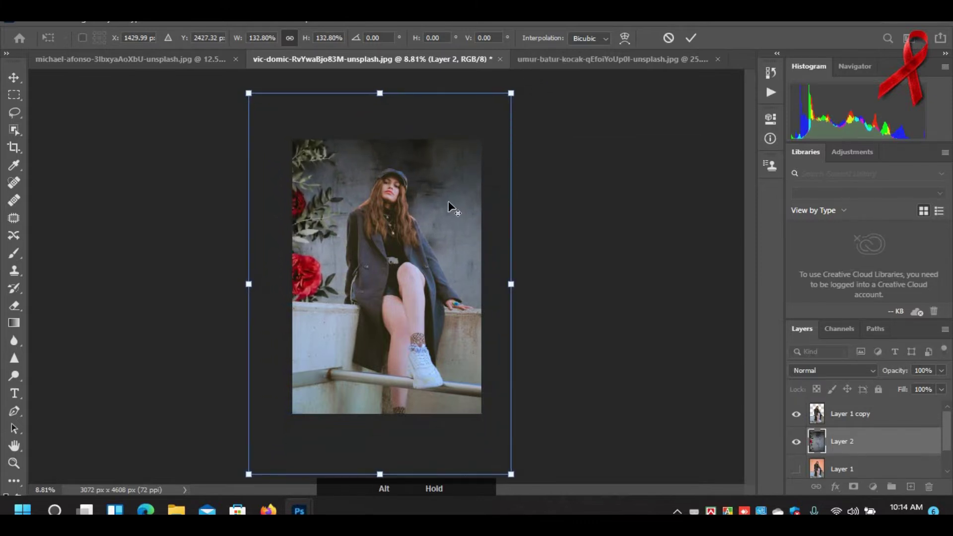
scroll(489, 440, down, 2)
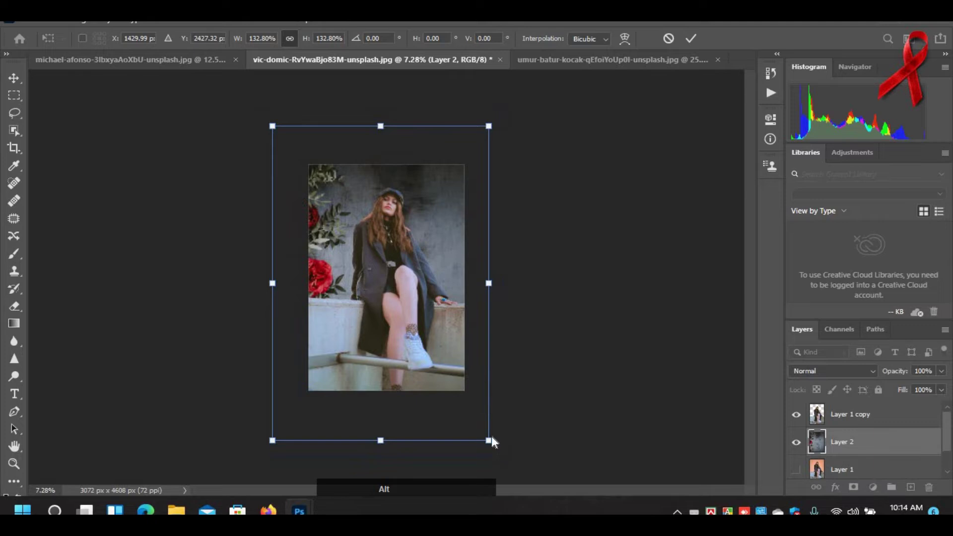
mouse_move(489, 441)
mouse_down()
mouse_move(498, 445)
mouse_move(491, 443)
mouse_up()
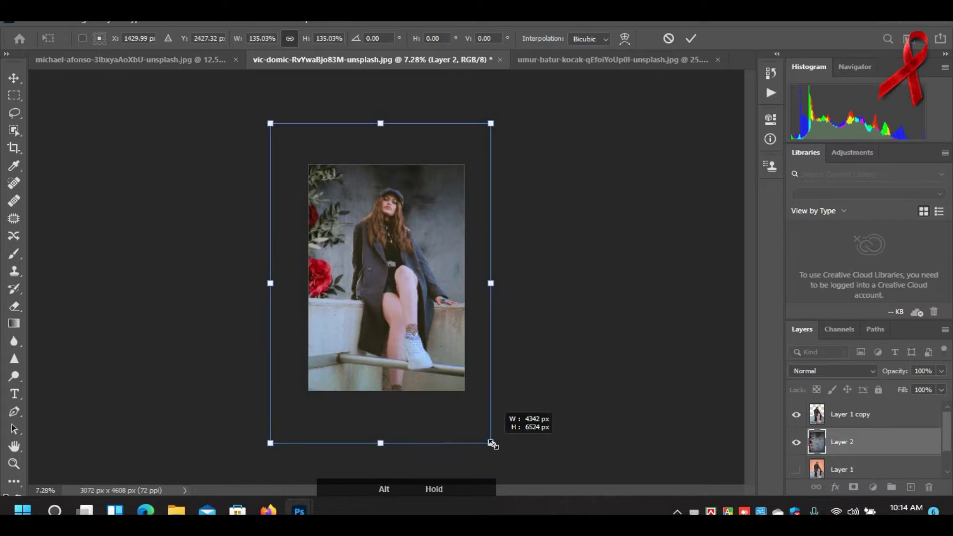
drag(415, 283, 416, 282)
key(Return)
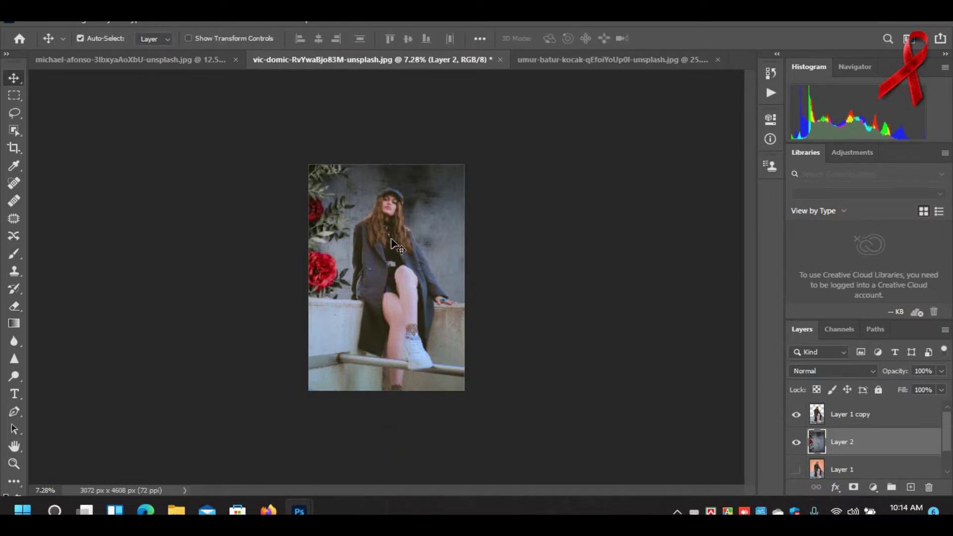
- Examine the woman's hair and cap edges against the rose wall up close, and check the whole composite
alt+scroll(391, 240, up, 2)
alt+scroll(391, 244, up, 4)
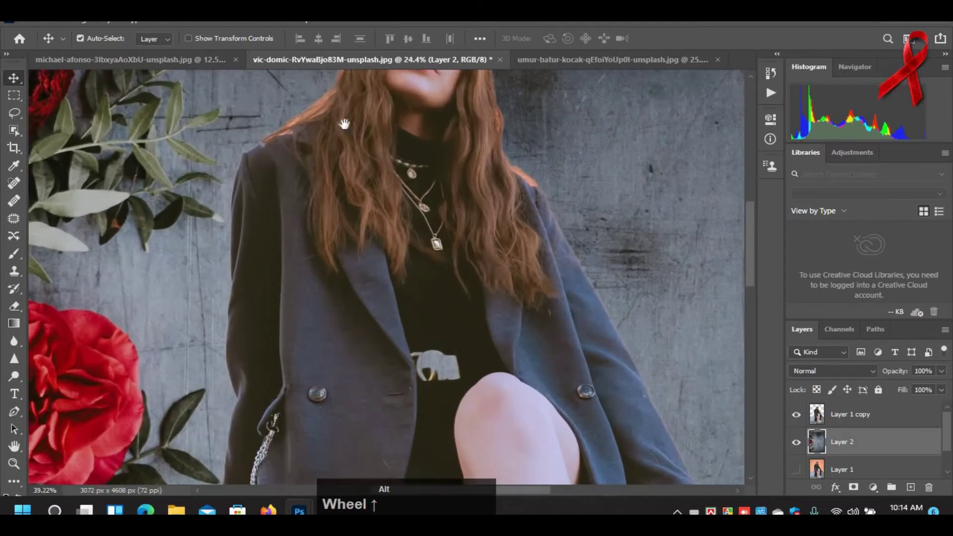
drag(361, 132, 371, 347)
drag(405, 307, 387, 273)
drag(379, 186, 386, 269)
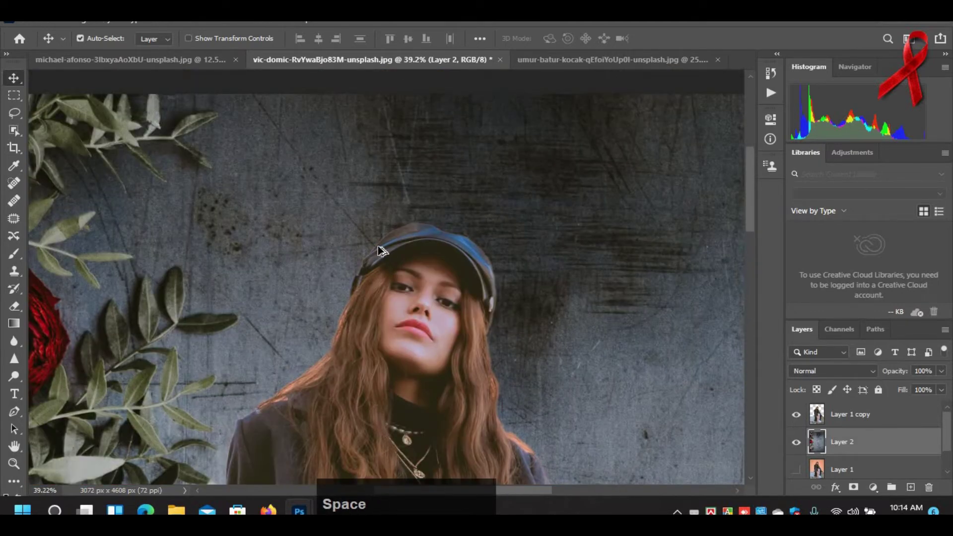
alt+scroll(377, 245, down, 5)
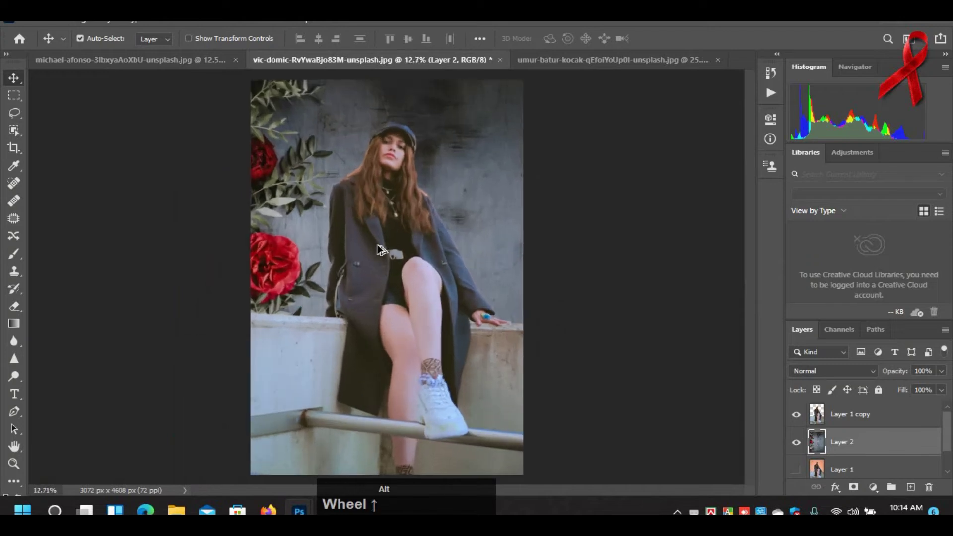
alt+scroll(380, 250, down, 1)
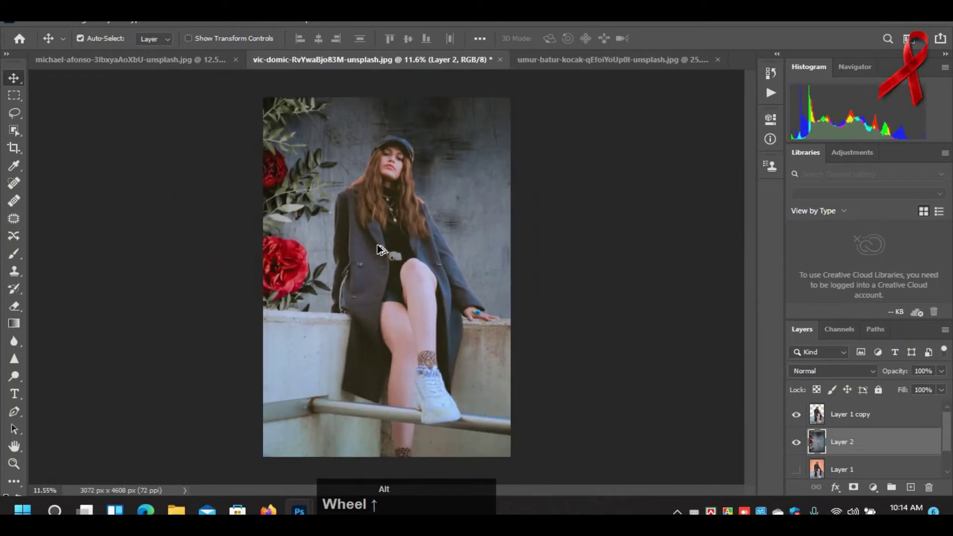
alt+scroll(379, 248, down, 1)
scroll(868, 424, down, 1)
scroll(851, 418, up, 1)
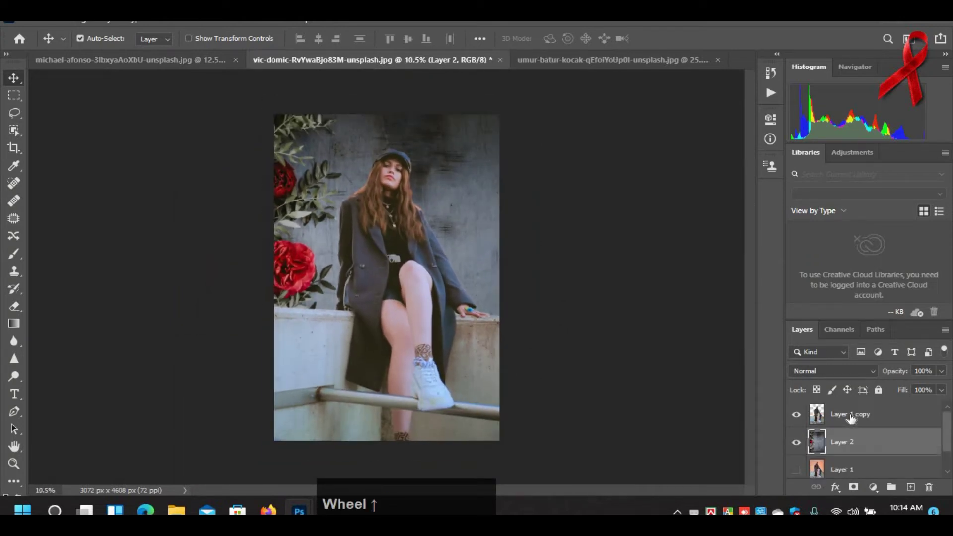
click(849, 414)
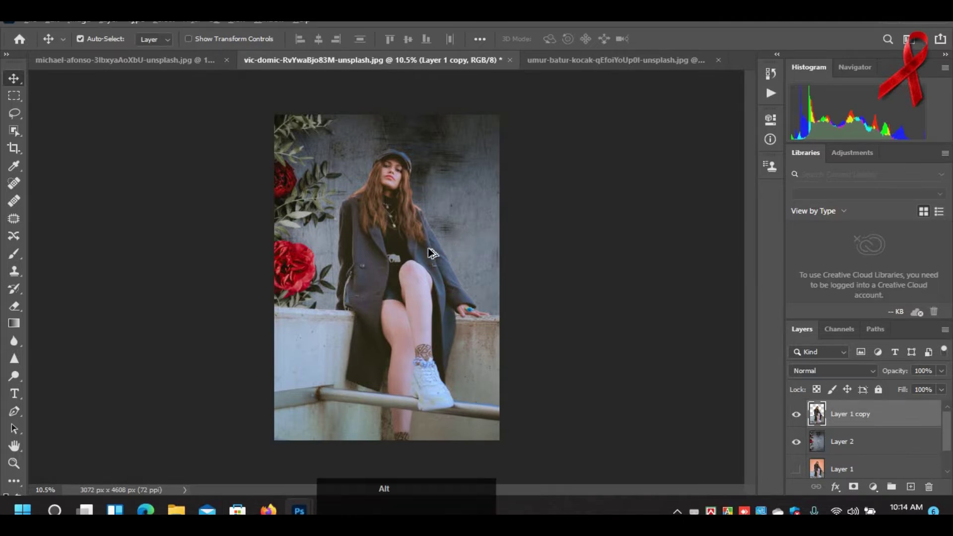
alt+scroll(428, 248, up, 1)
scroll(428, 253, down, 1)
alt+scroll(430, 250, up, 1)
alt+scroll(430, 251, down, 1)
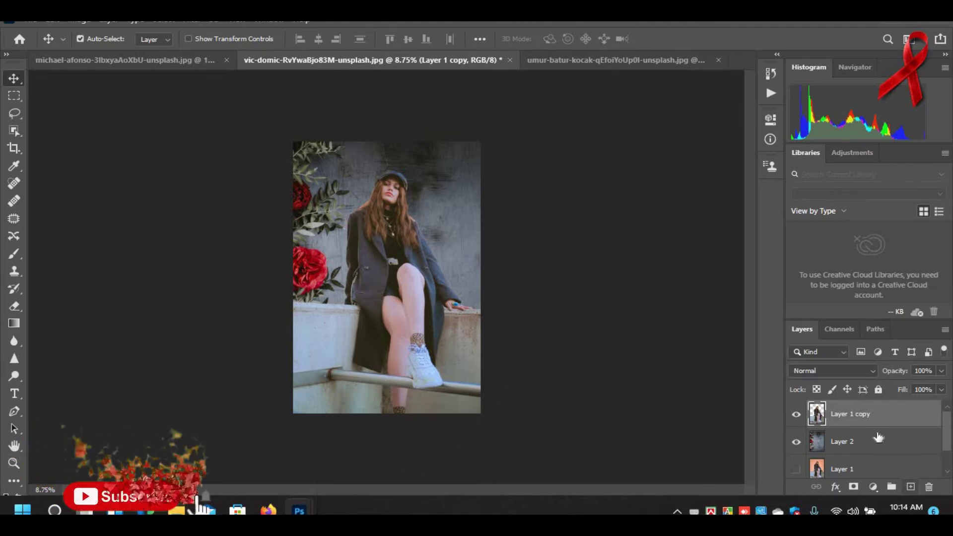
alt+scroll(420, 247, up, 1)
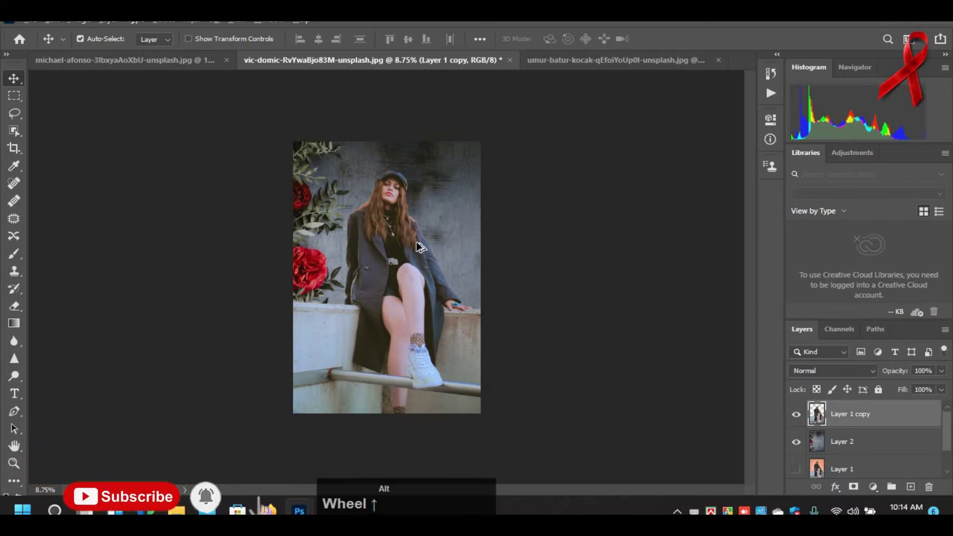
alt+scroll(419, 246, down, 1)
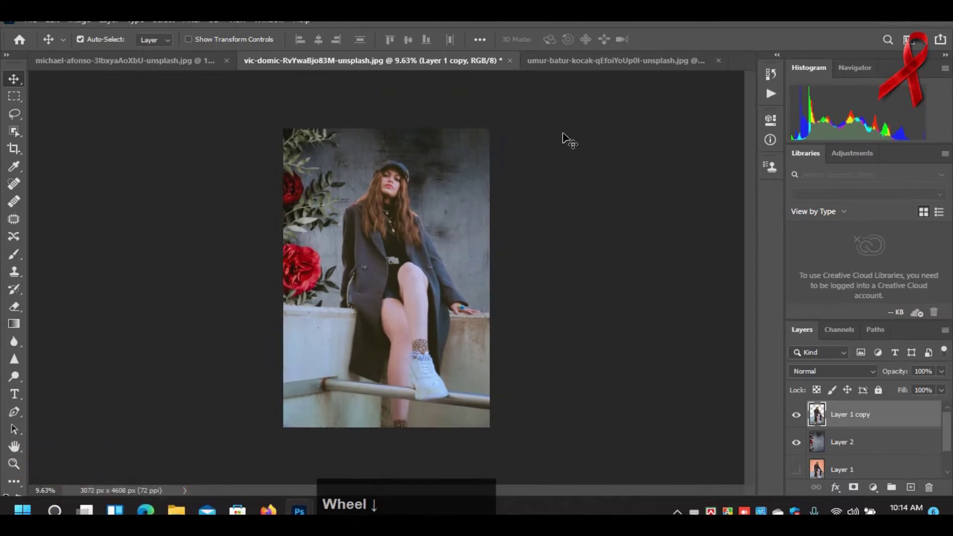
- Duplicate Layer 2 and apply Levels to the copy with RGB input values of 8, 1 and 234
click(852, 450)
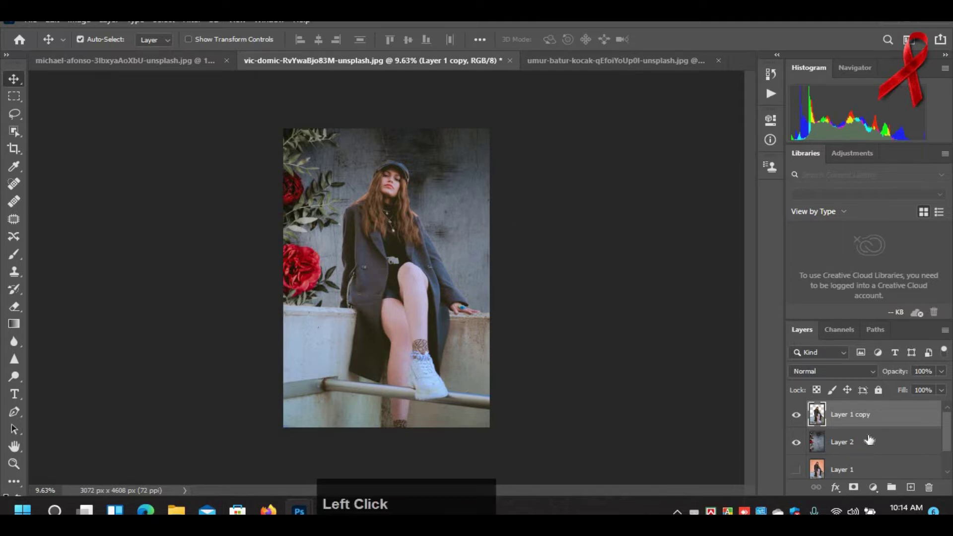
key(ctrl+j)
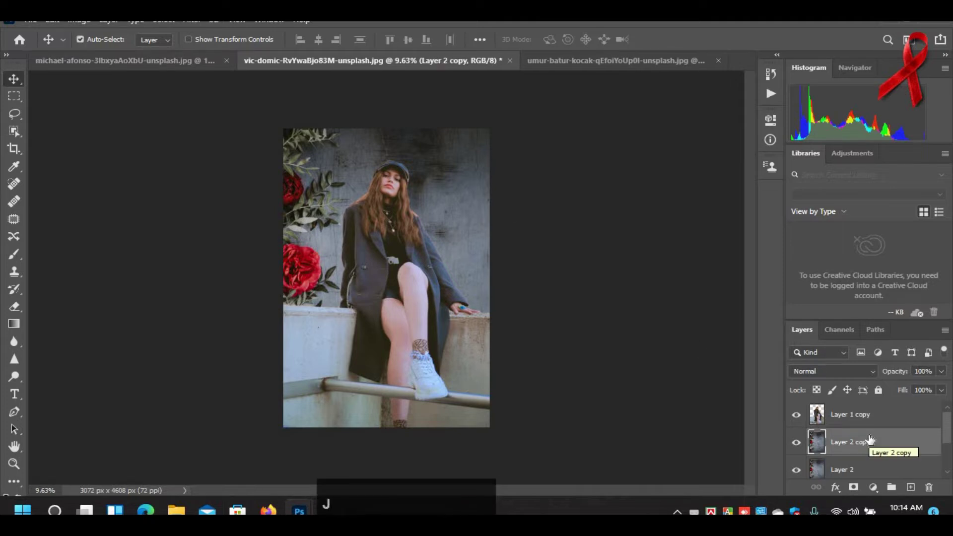
key(ctrl+l)
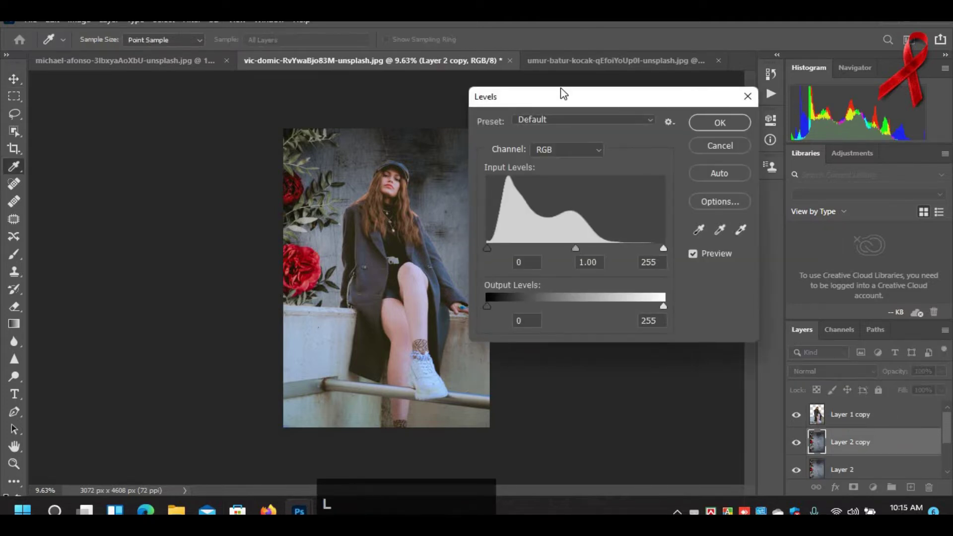
drag(625, 98, 690, 99)
drag(549, 251, 559, 248)
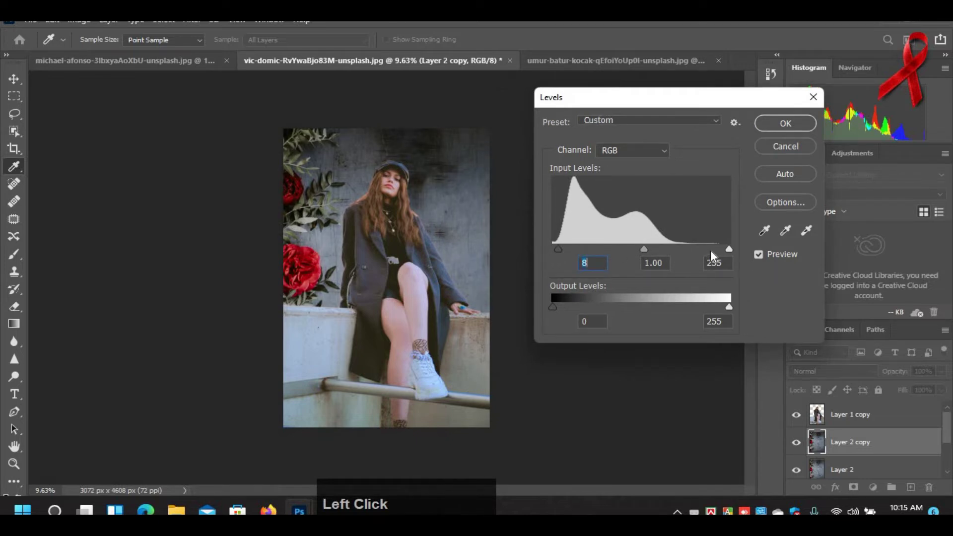
drag(725, 248, 714, 248)
drag(631, 248, 637, 247)
key(Return)
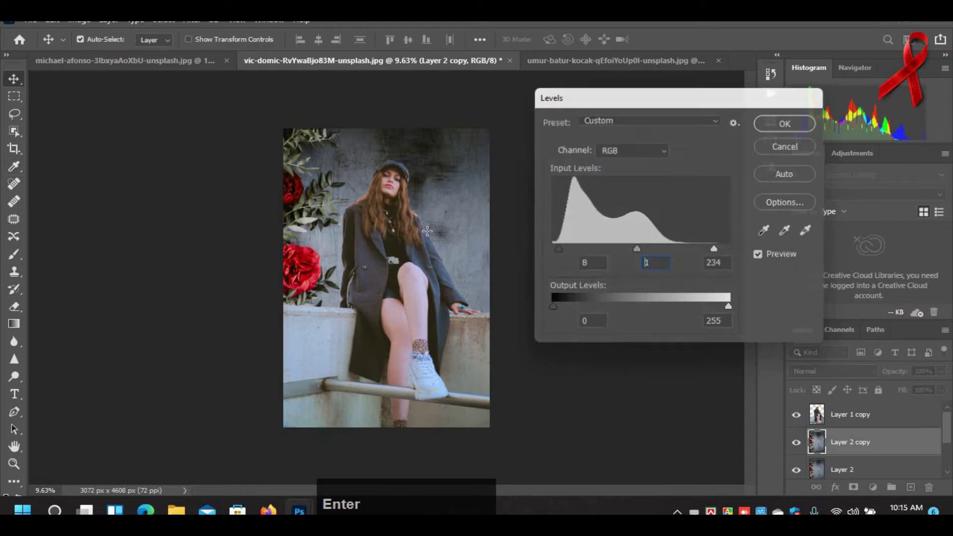
- Scale the woman's layer, Layer 1 copy, proportionally around its center to about 101.26% with Free Transform
key(v)
key(v)
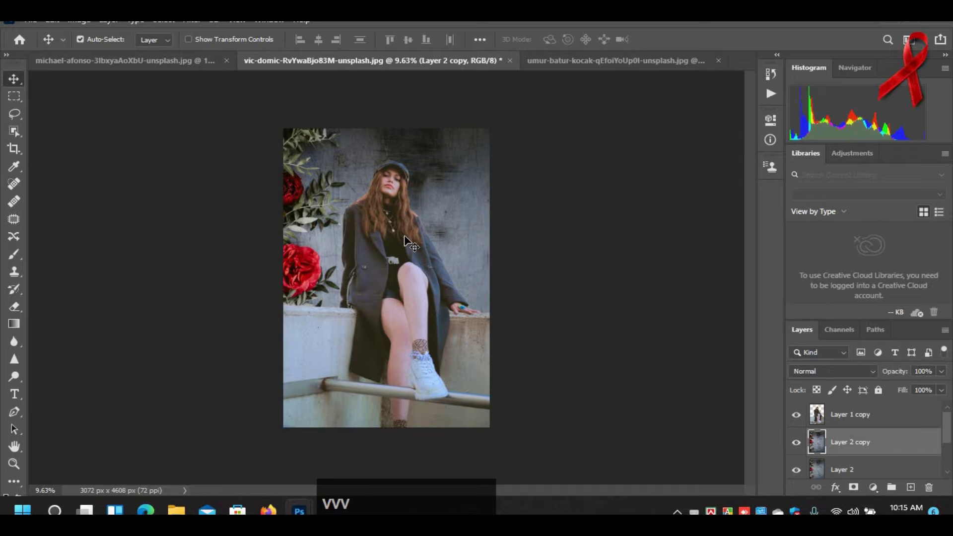
click(405, 237)
scroll(406, 241, up, 2)
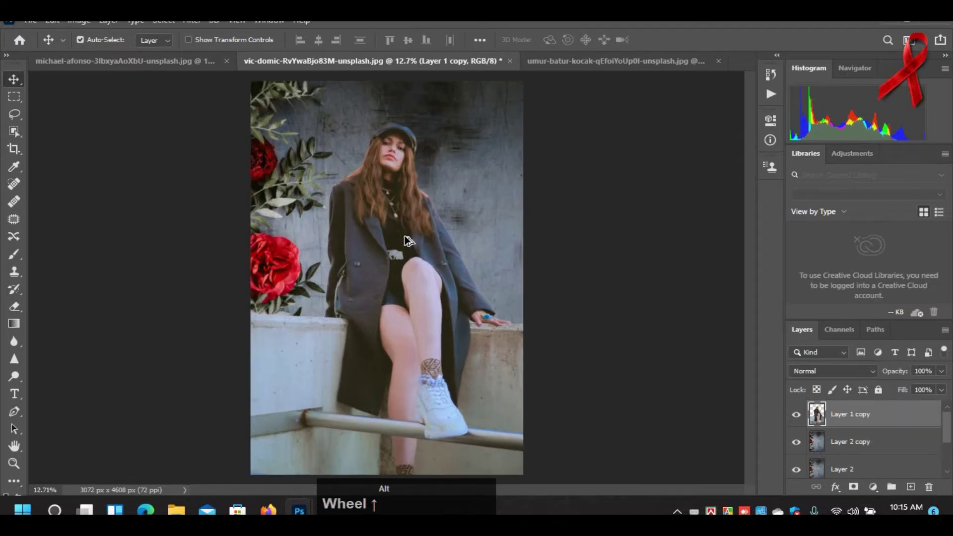
scroll(405, 241, down, 2)
mouse_move(401, 233)
mouse_down()
mouse_move(405, 244)
mouse_move(406, 232)
mouse_up()
key(ctrl)
key(ctrl+t)
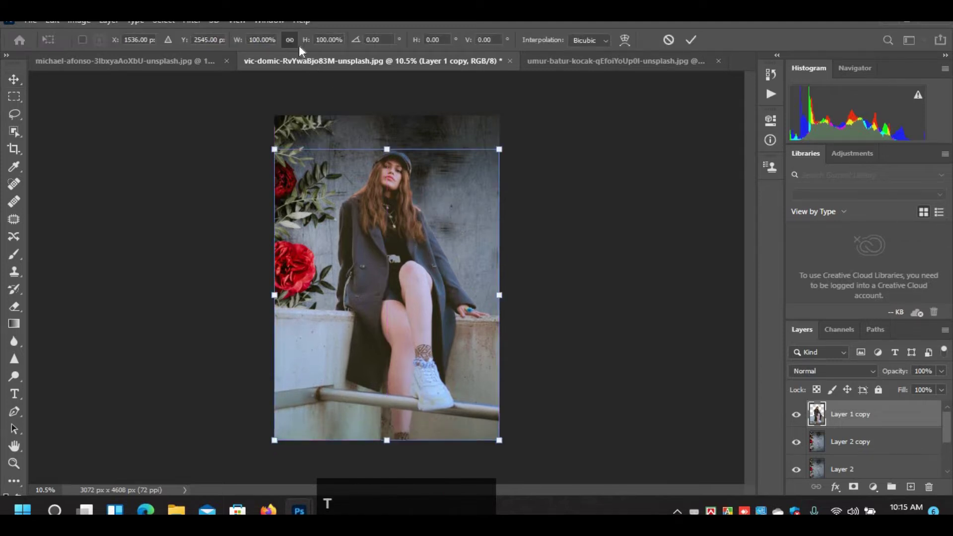
mouse_move(499, 150)
mouse_down()
mouse_move(505, 142)
mouse_move(499, 150)
mouse_up()
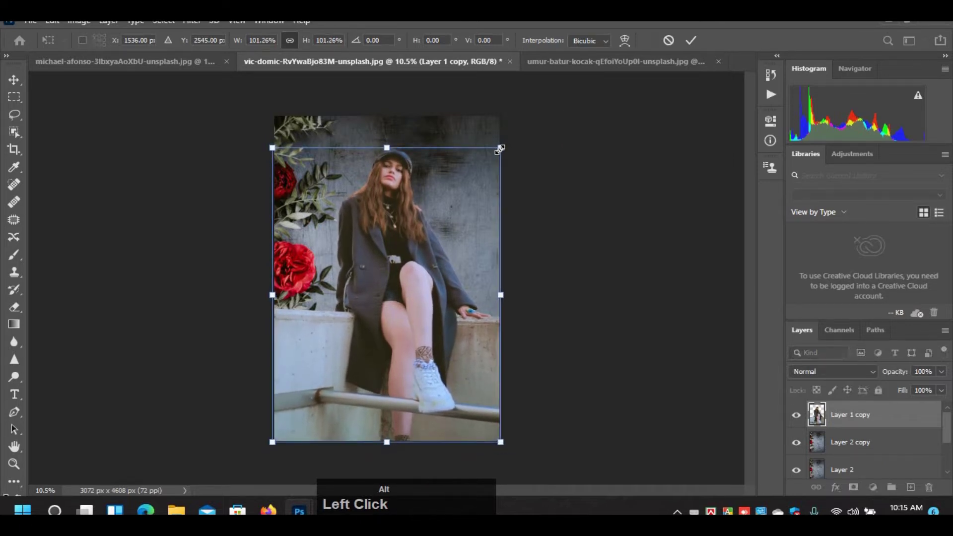
key(Return)
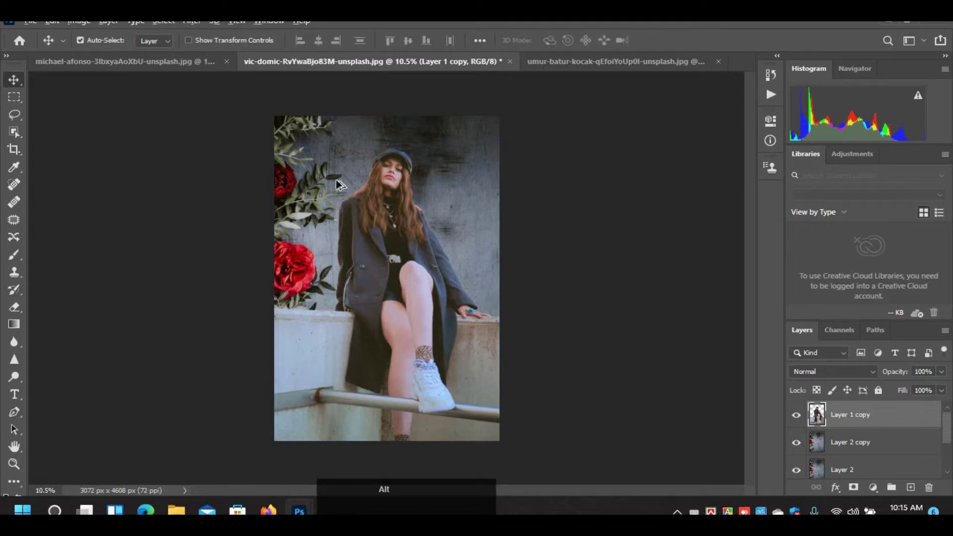
- Add a new empty layer above Layer 1 copy
scroll(370, 162, up, 1)
scroll(370, 162, down, 1)
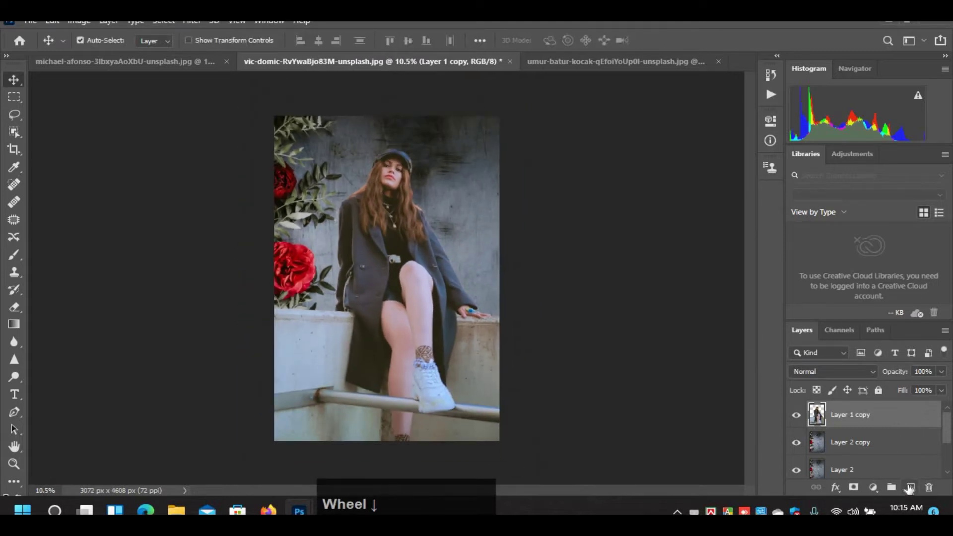
click(910, 487)
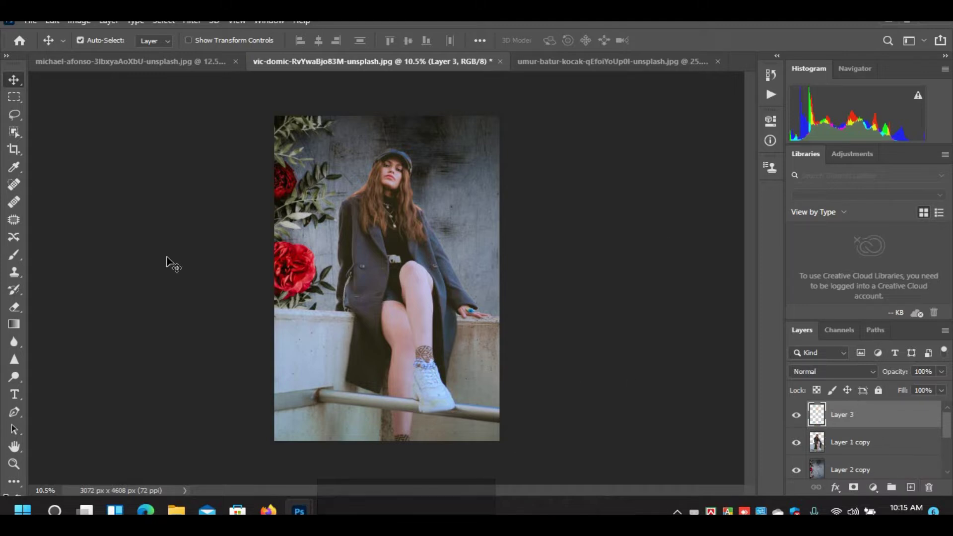
alt+scroll(400, 152, down, 2)
alt+scroll(400, 153, down, 2)
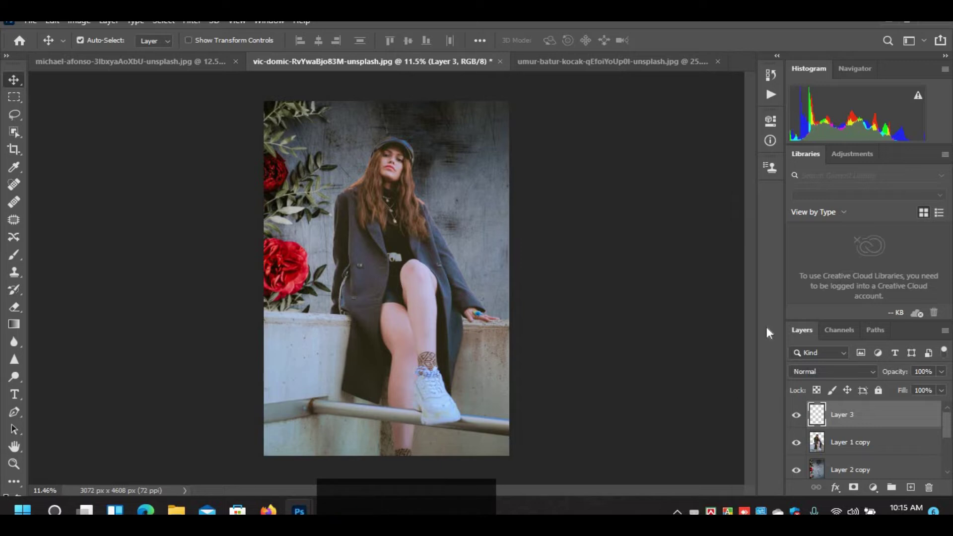
- Expand the toolbox into two columns to reveal the foreground and background color swatches
key(b)
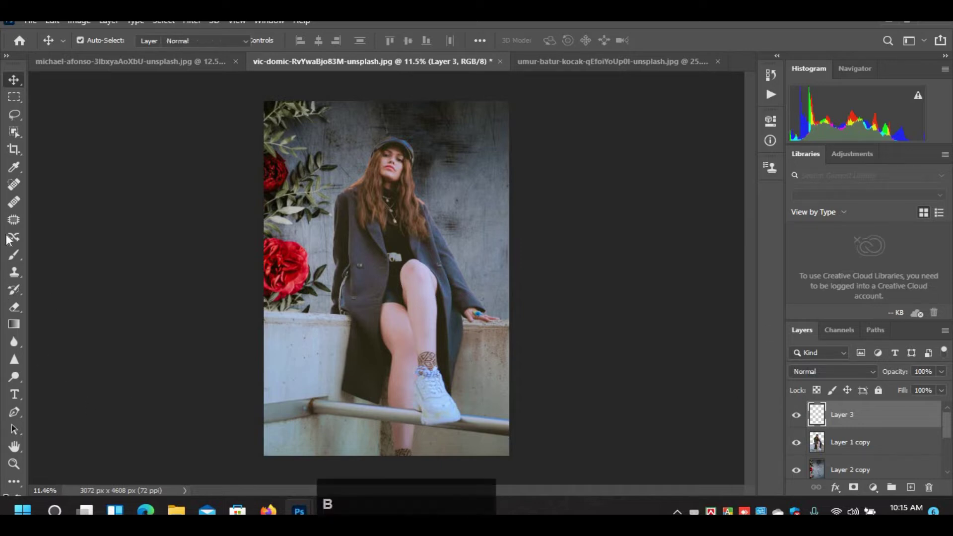
click(14, 256)
right_click(14, 255)
click(15, 255)
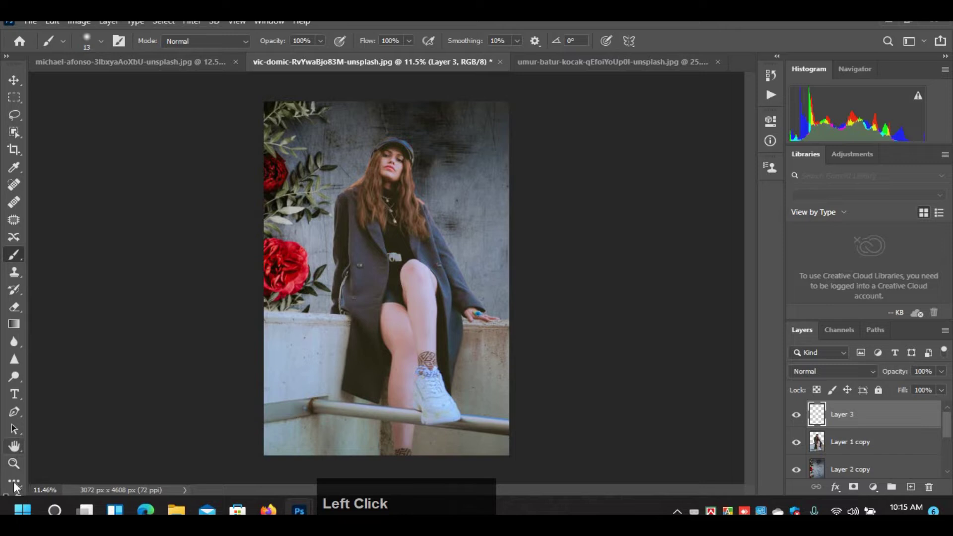
click(13, 480)
scroll(14, 478, down, 2)
click(5, 415)
click(7, 56)
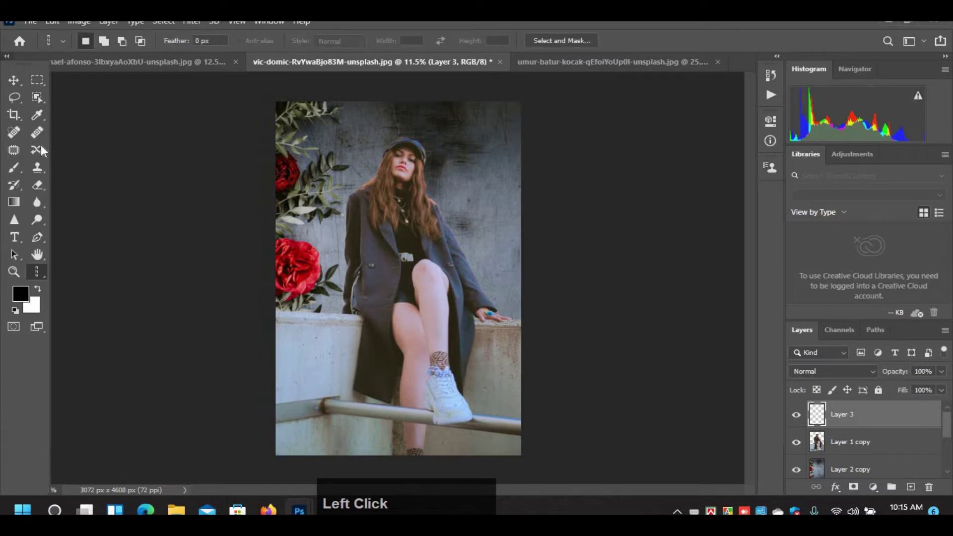
- Set the foreground color to the dark red 95070f by sampling the upper rose in the image
click(21, 296)
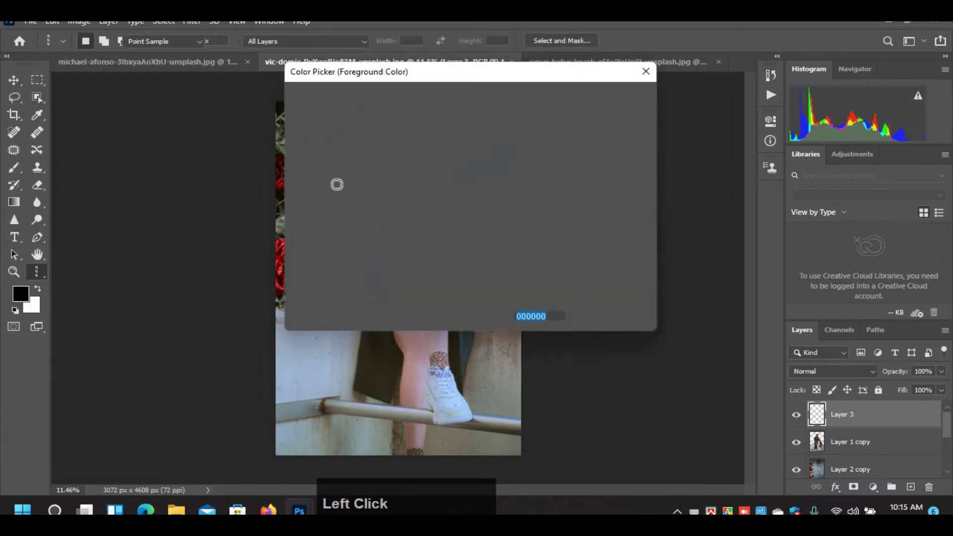
drag(484, 87, 767, 162)
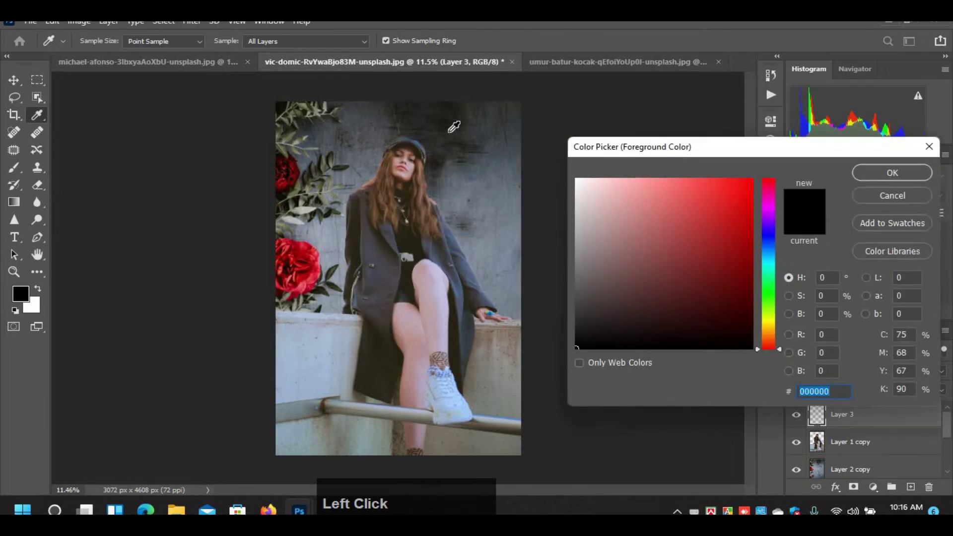
click(439, 127)
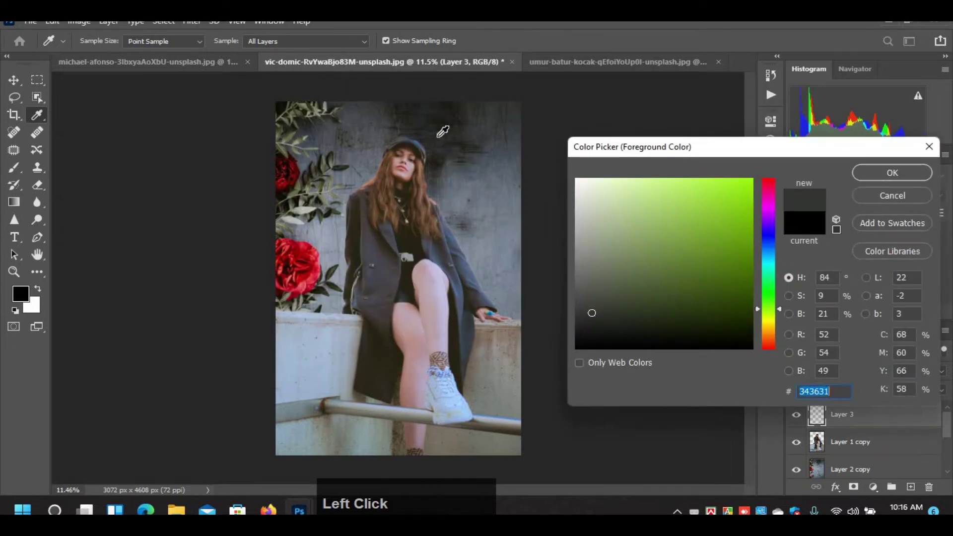
click(438, 136)
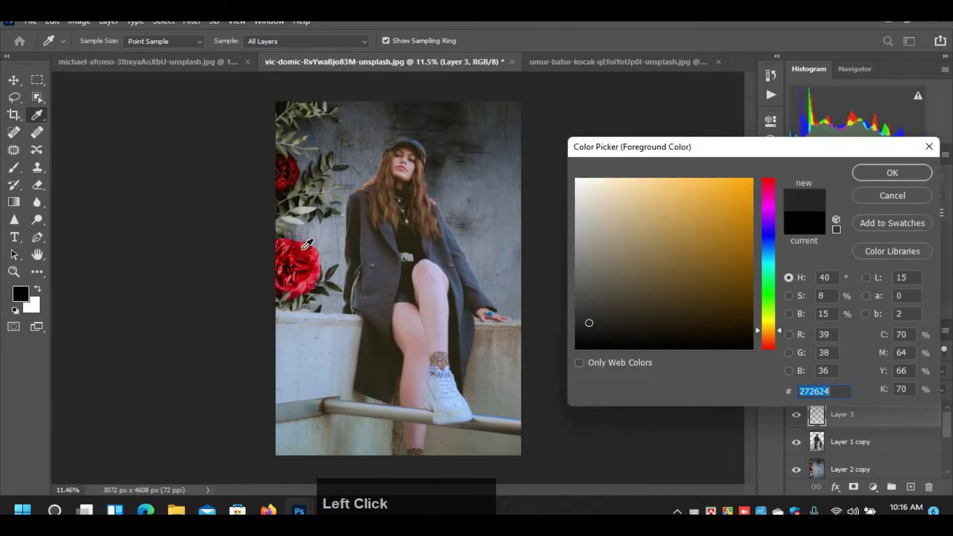
click(302, 239)
click(282, 242)
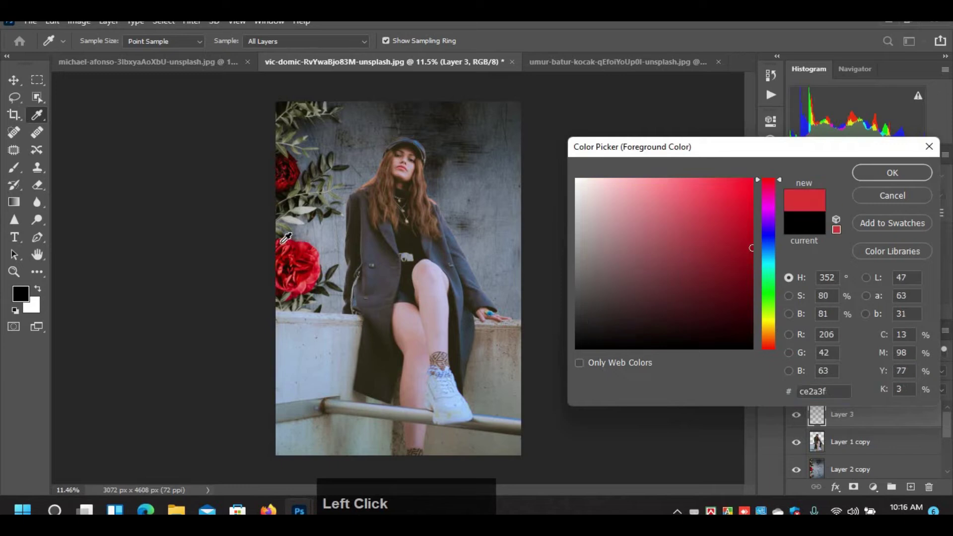
click(292, 180)
click(295, 171)
click(272, 179)
click(294, 172)
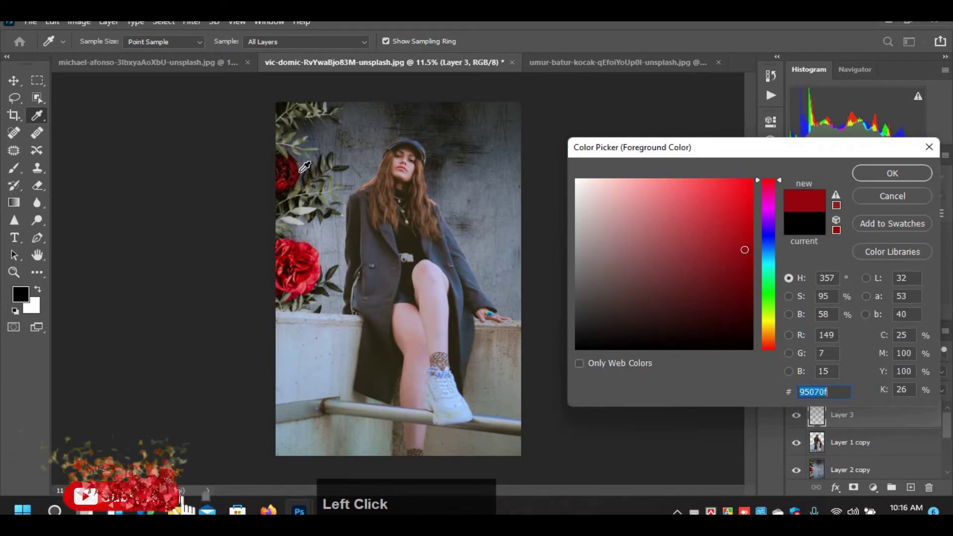
key(Return)
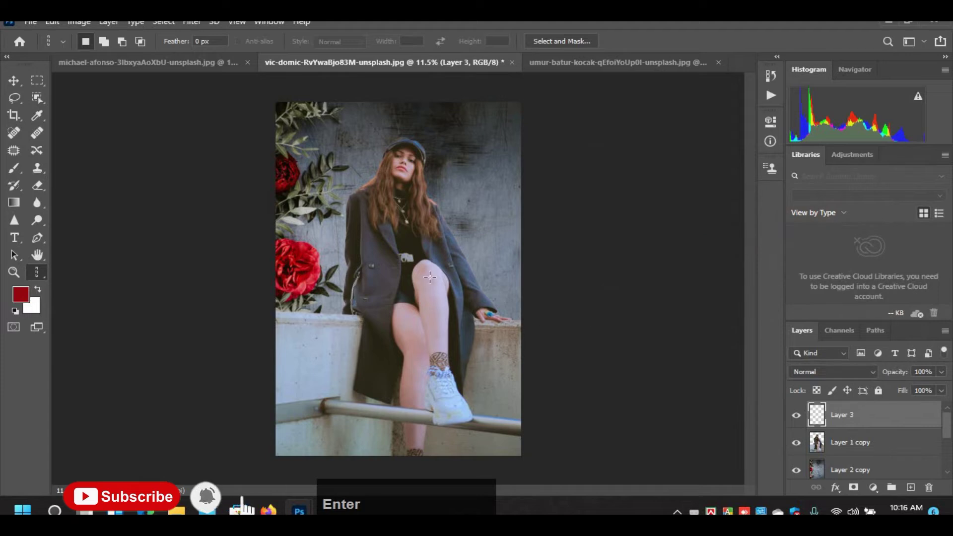
key(bracketright)
key(bracketright)
key(bracketright)
key(bracketright)
key(bracketright)
key(bracketright)
key(bracketright)
key(bracketright)
key(bracketright)
key(bracketright)
key(bracketright)
key(bracketright)
key(bracketright)
key(bracketright)
key(bracketright)
key(bracketright)
key(bracketright)
key(bracketright)
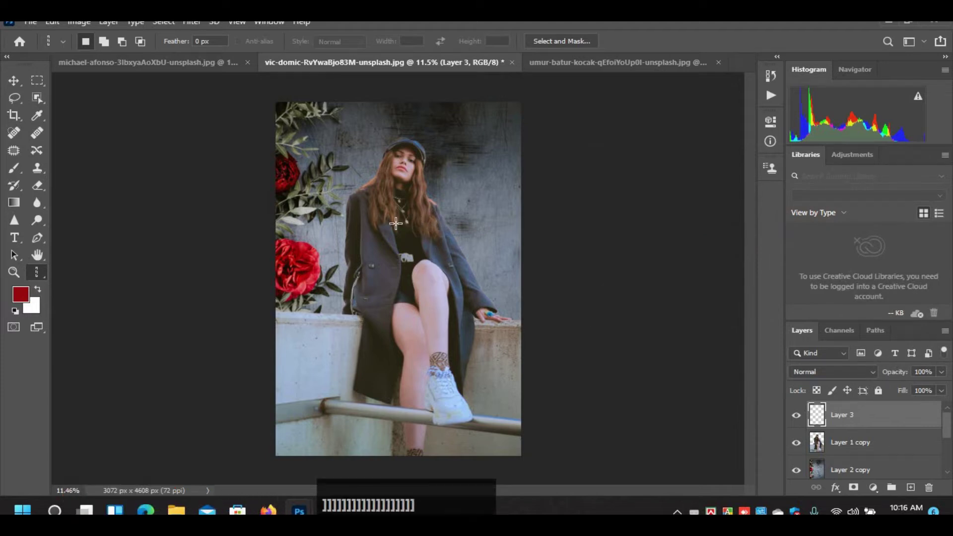
click(334, 203)
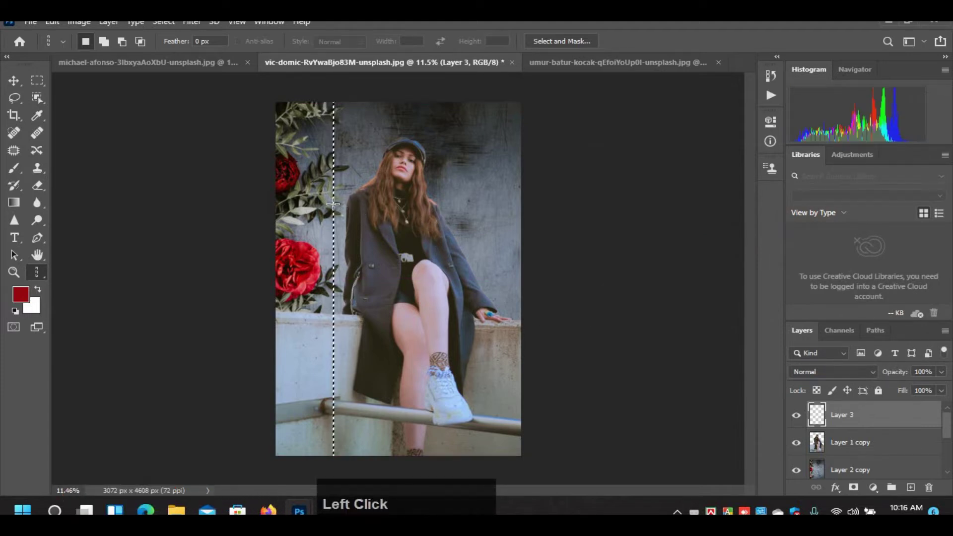
key(ctrl+z)
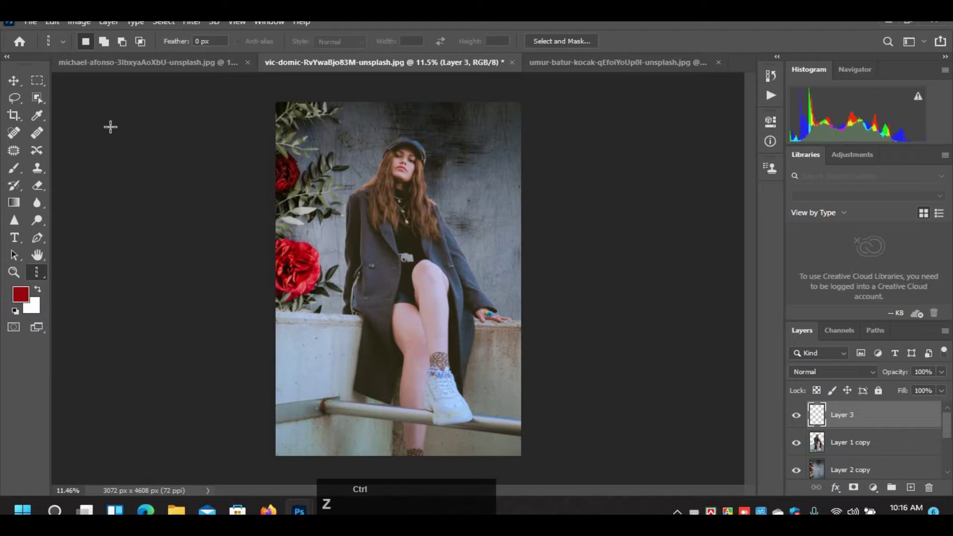
- Paint dark red down both sides of the image on Layer 3 with a 2300 px soft brush and set the layer's blend mode to Soft Light
key(b)
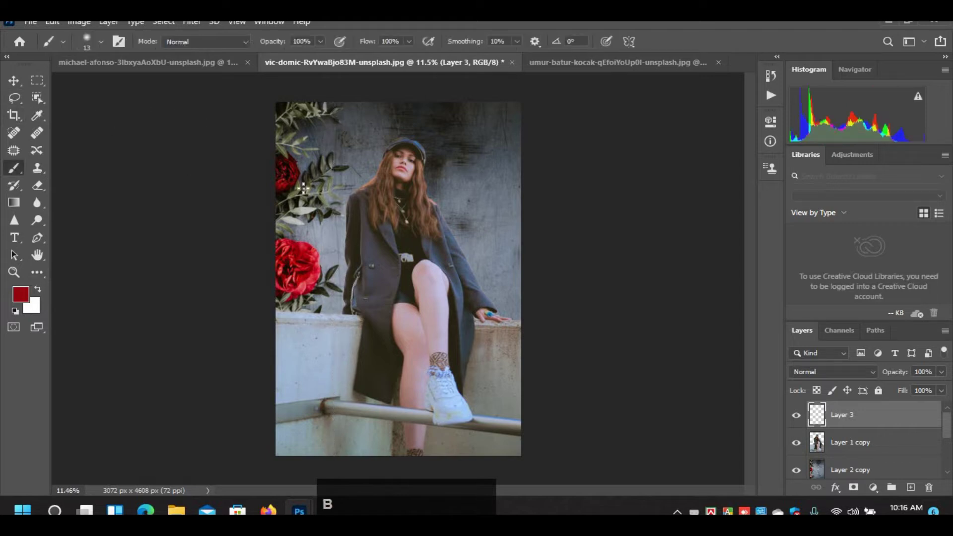
key(bracketright)
key(bracketright)
key(bracketright)
key(bracketright)
key(bracketright)
key(bracketright)
key(bracketright)
key(bracketright)
key(bracketright)
key(bracketright)
key(bracketright)
key(bracketright)
key(bracketright)
key(bracketright)
key(bracketright)
key(bracketright)
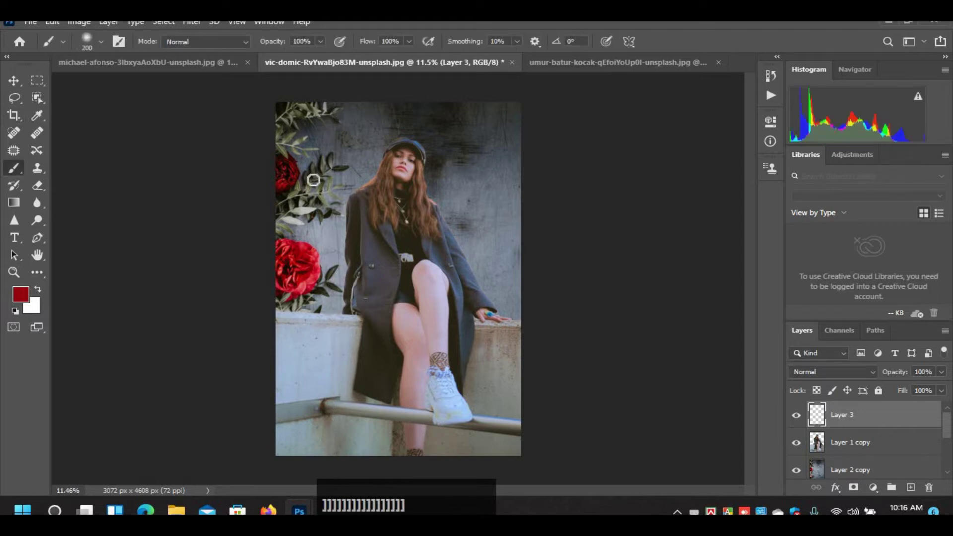
click(402, 253)
key(bracketright)
key(bracketright)
key(bracketright)
key(bracketright)
key(bracketright)
key(bracketright)
key(bracketright)
key(bracketright)
key(bracketright)
key(bracketright)
key(bracketright)
key(bracketright)
key(bracketright)
key(bracketright)
key(bracketright)
key(bracketright)
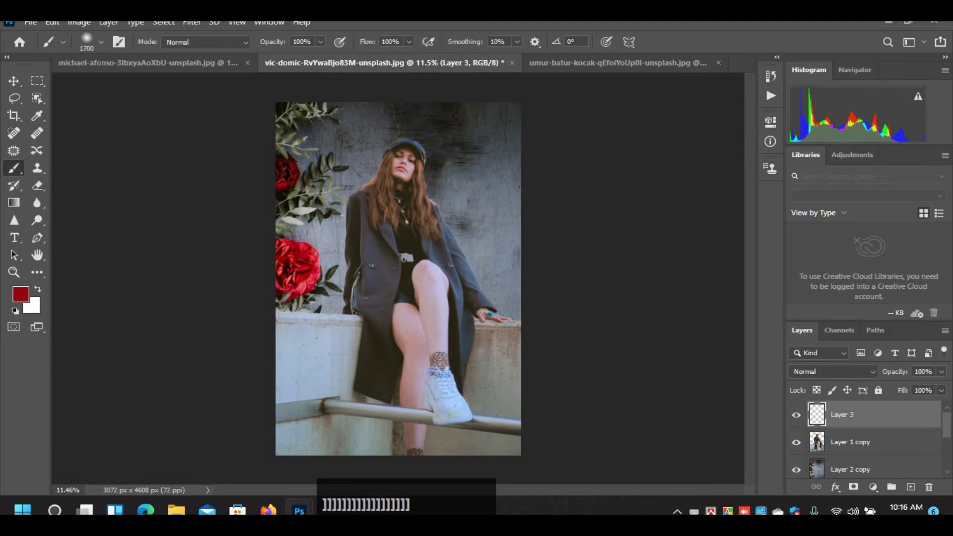
key(bracketright)
key(bracketright)
key(bracketright)
click(293, 213)
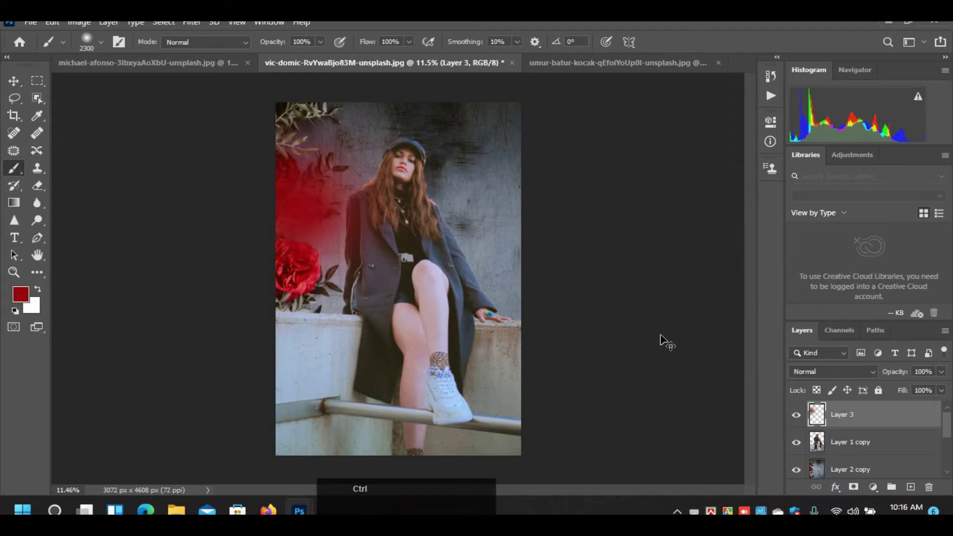
key(ctrl+z)
mouse_move(285, 136)
mouse_down()
mouse_move(318, 220)
mouse_move(308, 306)
mouse_move(313, 440)
mouse_up()
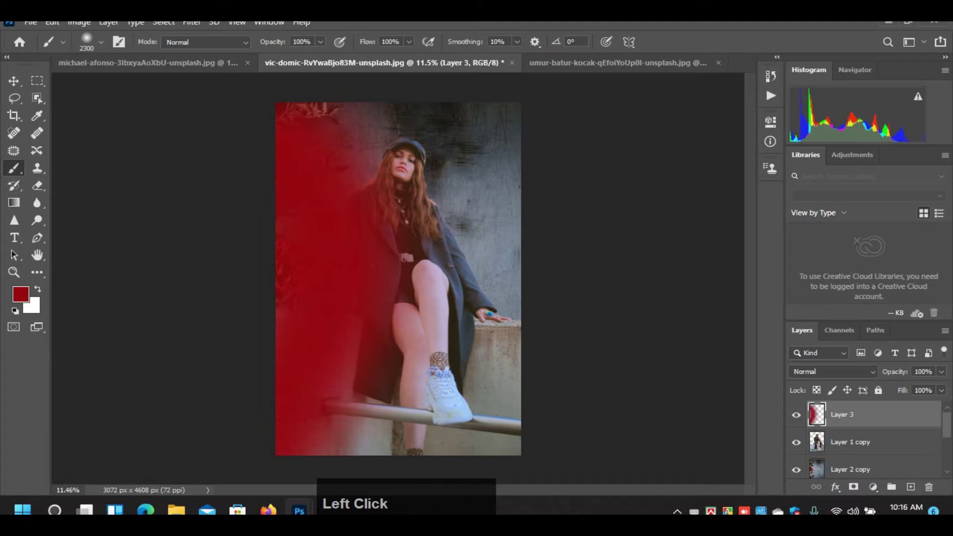
mouse_move(497, 129)
mouse_down()
mouse_move(484, 243)
mouse_move(499, 417)
mouse_up()
click(864, 372)
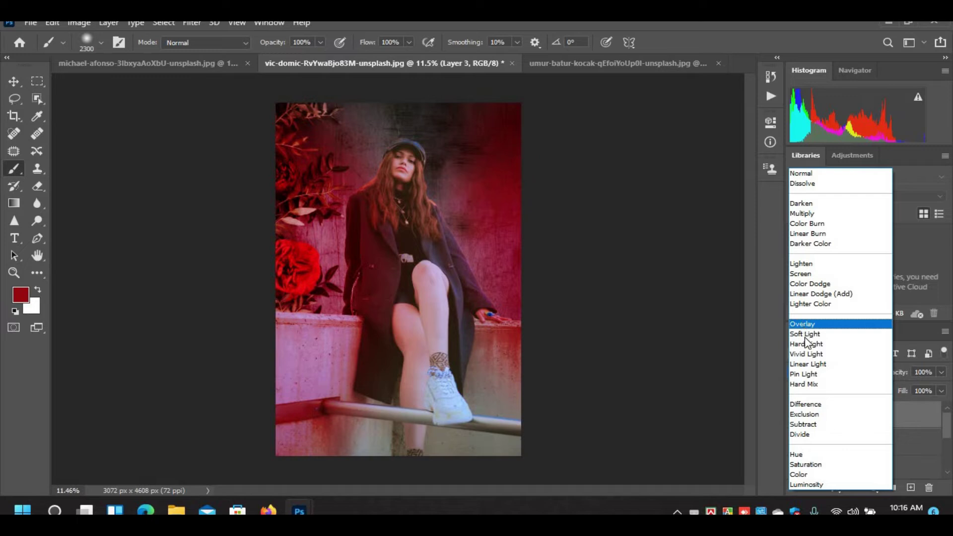
click(805, 337)
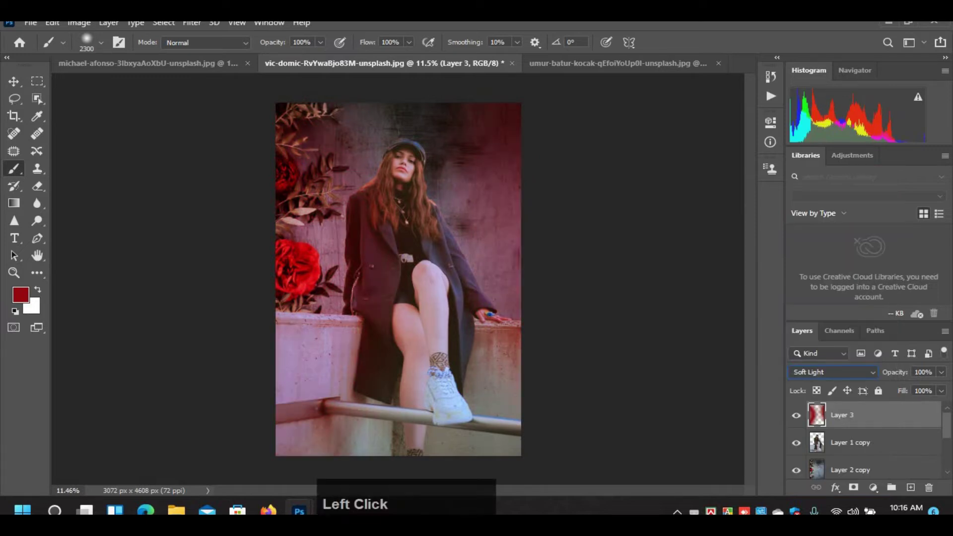
- Paint dark red across the wall above the woman's head on Layer 3 with a brush reduced to 1200 px
scroll(398, 125, up, 1)
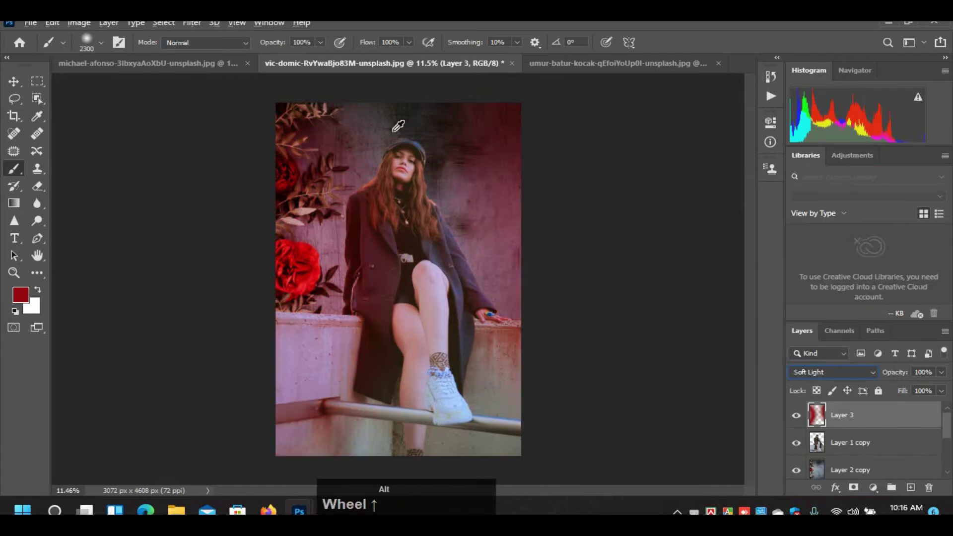
key(ctrl+plus)
key(ctrl+plus)
key(ctrl+plus)
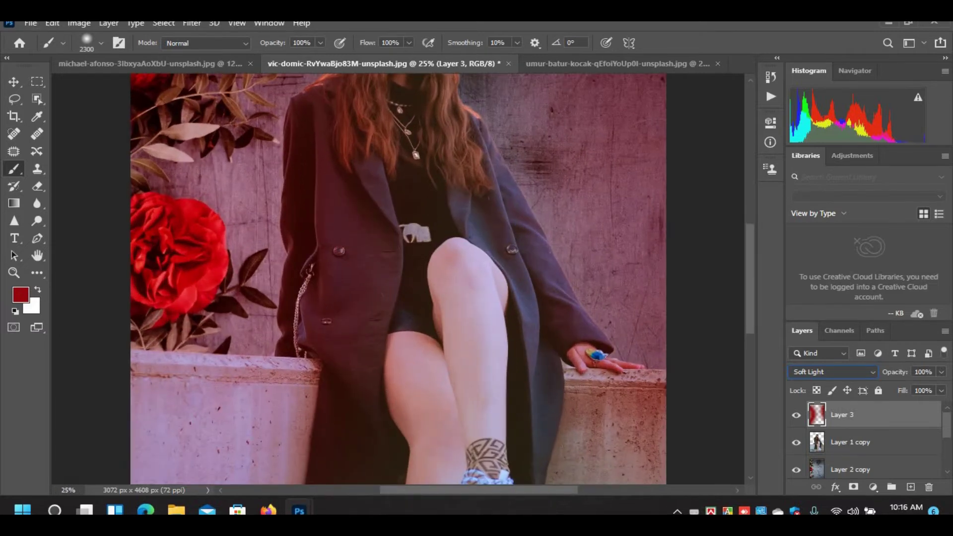
key(f)
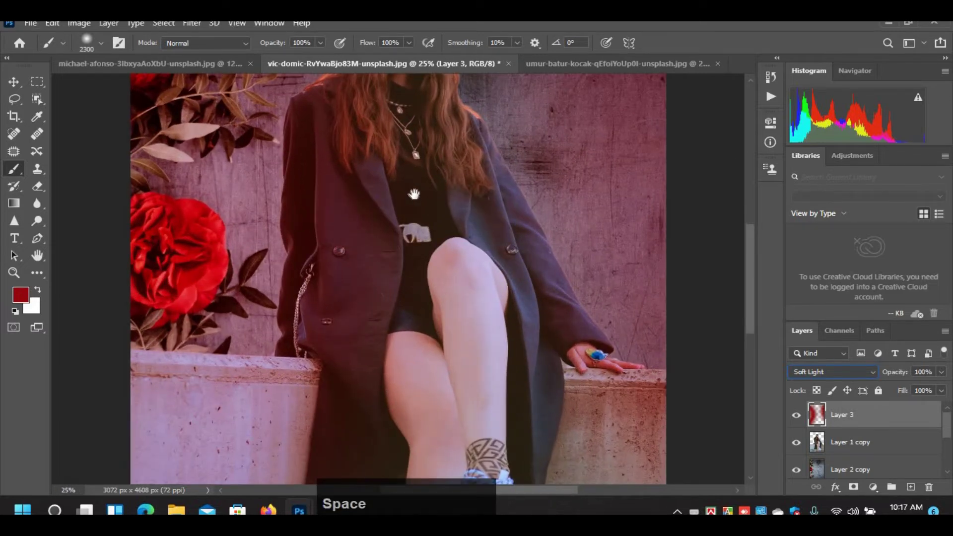
drag(414, 194, 397, 373)
drag(391, 257, 394, 384)
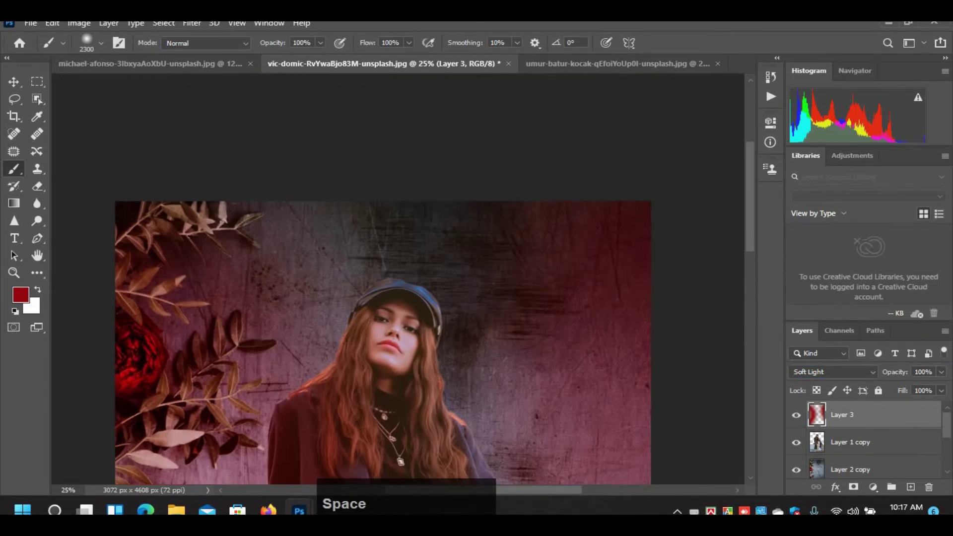
click(348, 219)
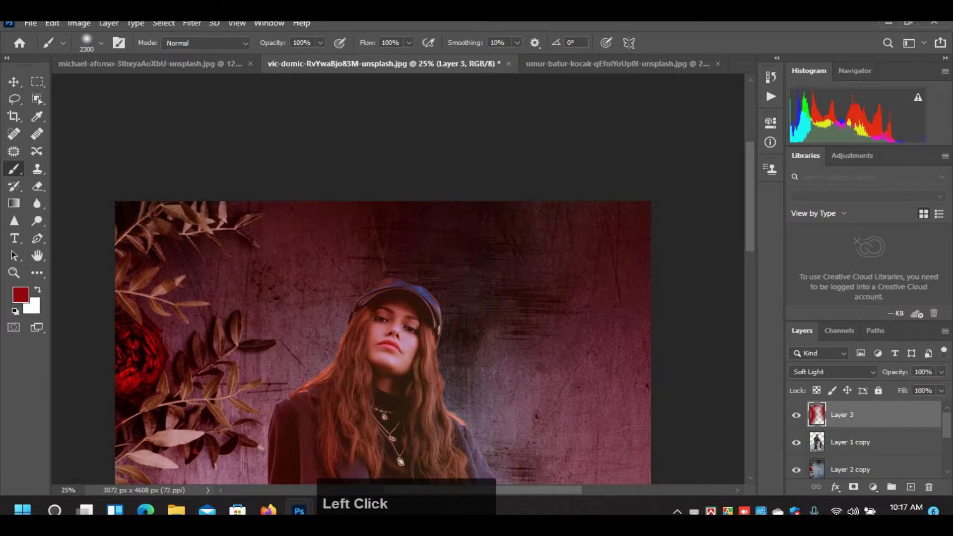
key(ctrl+z)
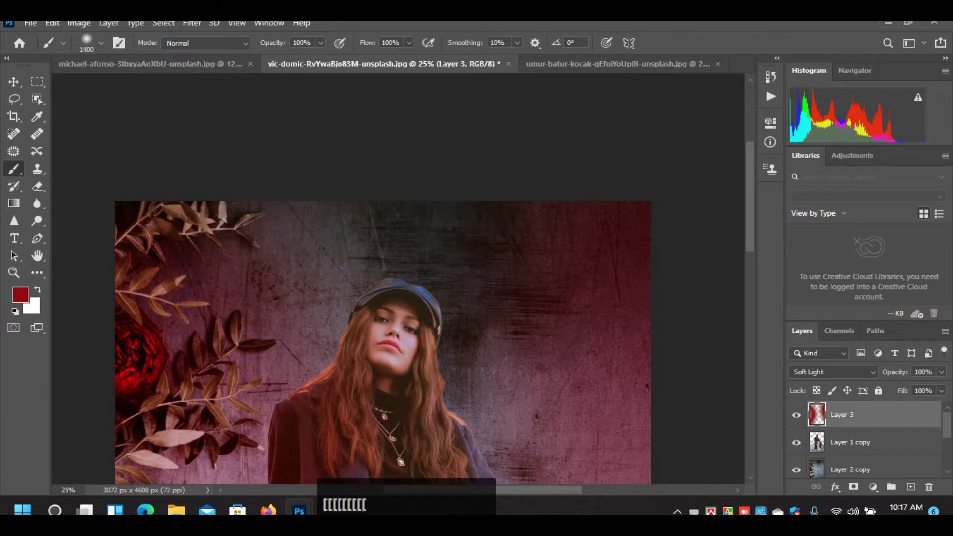
mouse_move(318, 227)
mouse_down()
mouse_move(392, 189)
mouse_move(501, 214)
mouse_up()
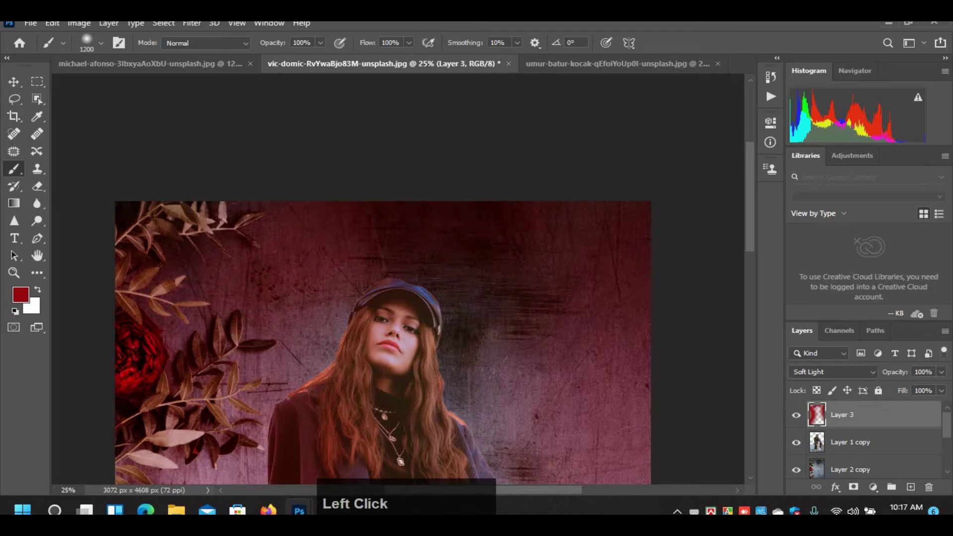
- Paint dark red on Layer 3 over the wall beside the woman and the concrete below her hand with the 1200 px brush
drag(528, 385, 505, 168)
click(479, 216)
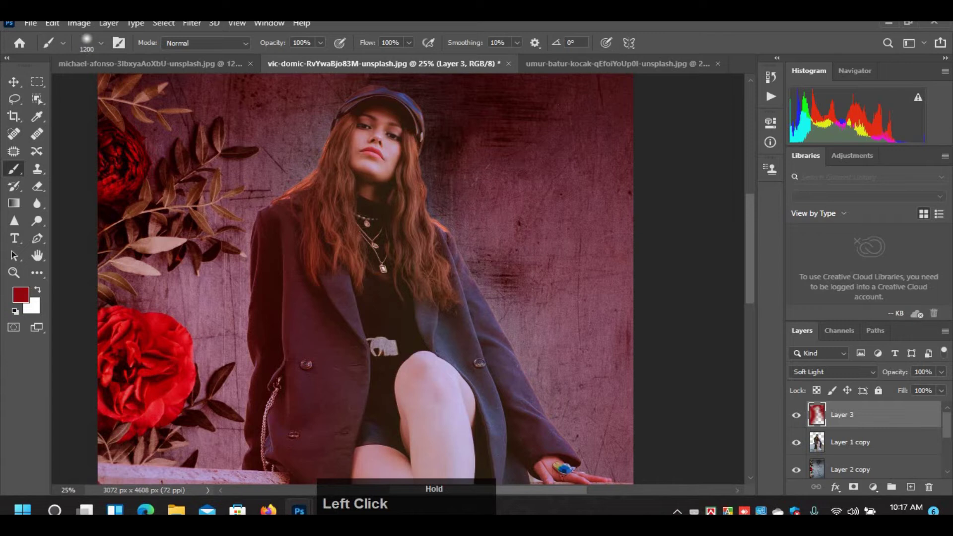
scroll(550, 337, down, 3)
scroll(536, 332, up, 1)
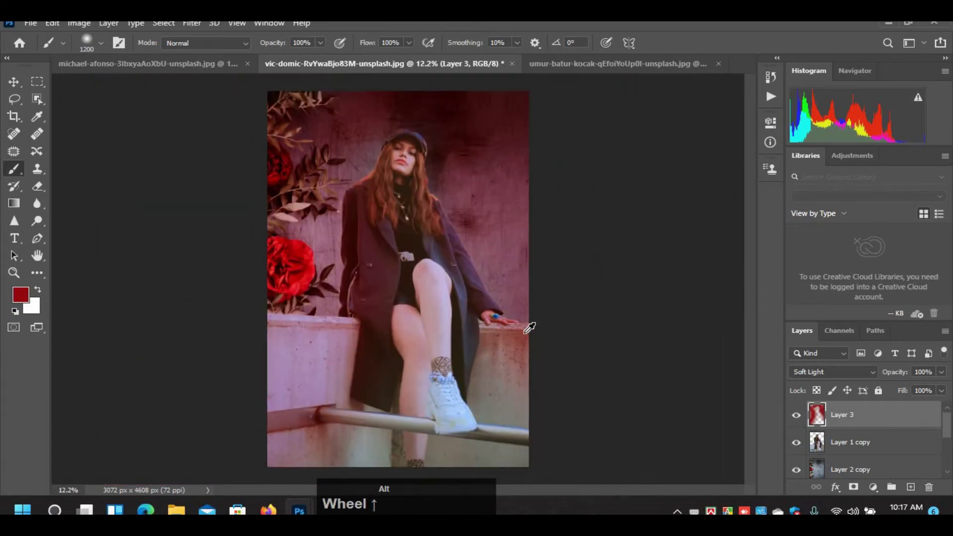
drag(504, 371, 510, 429)
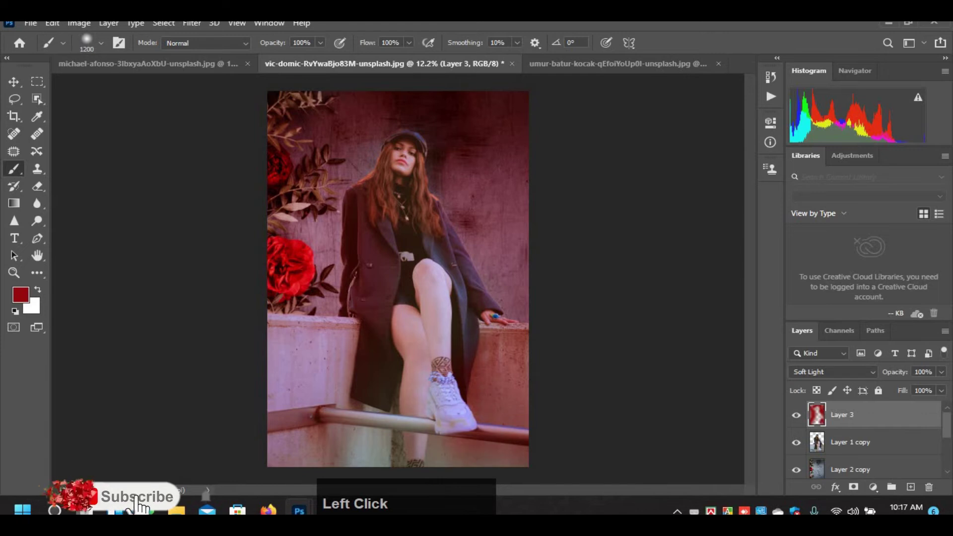
- Paint dark red on Layer 3 over the lower concrete wall and railing with the brush enlarged to 1700 px
key(bracketright)
key(bracketright)
key(bracketright)
key(bracketright)
key(bracketright)
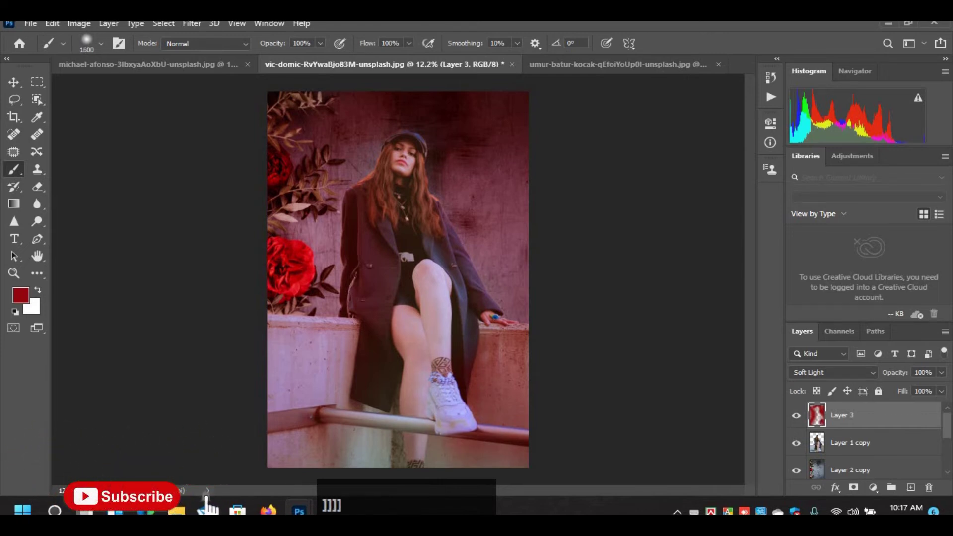
click(353, 437)
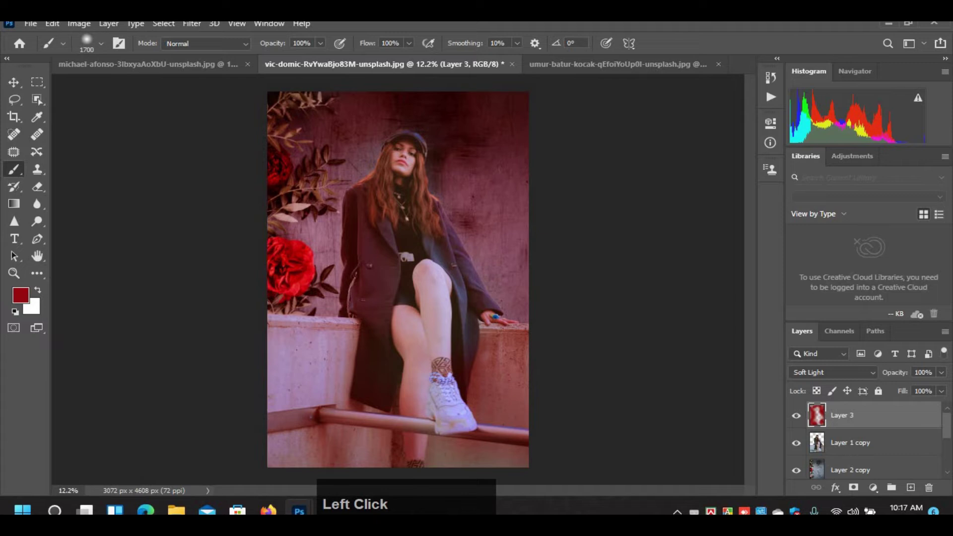
key(ctrl+z)
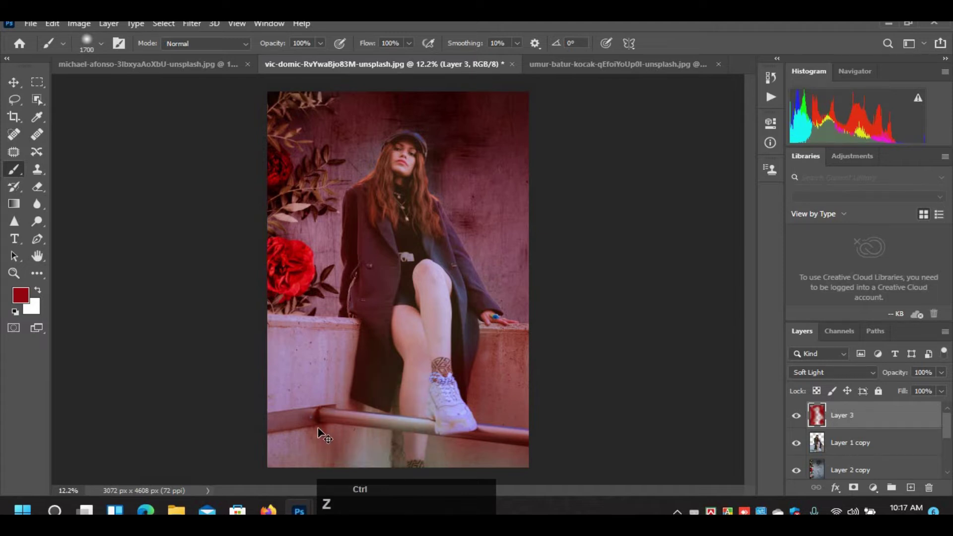
click(353, 436)
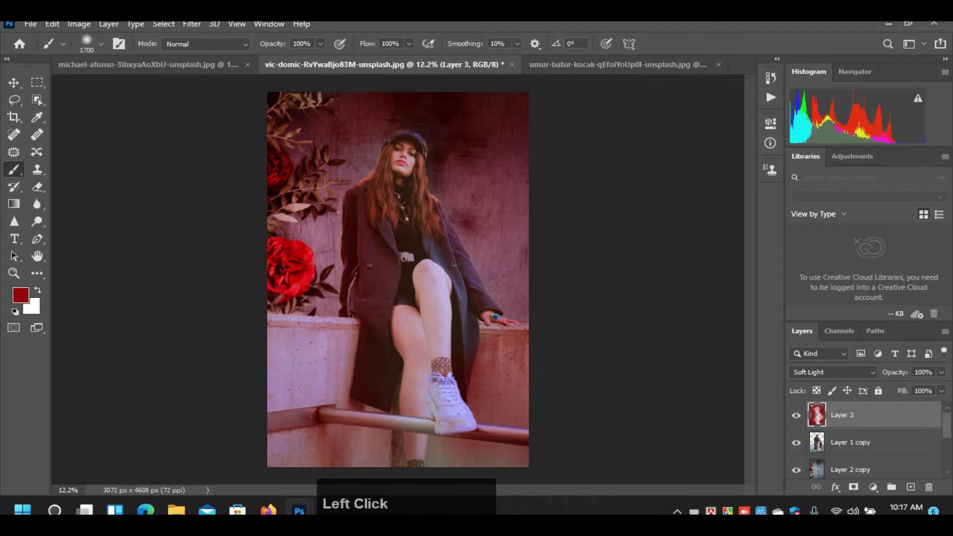
click(477, 470)
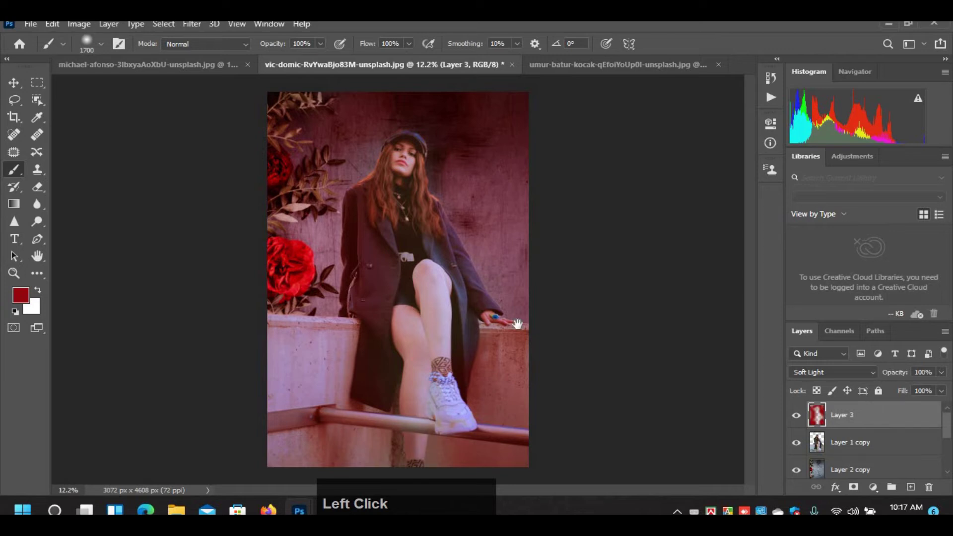
key(space)
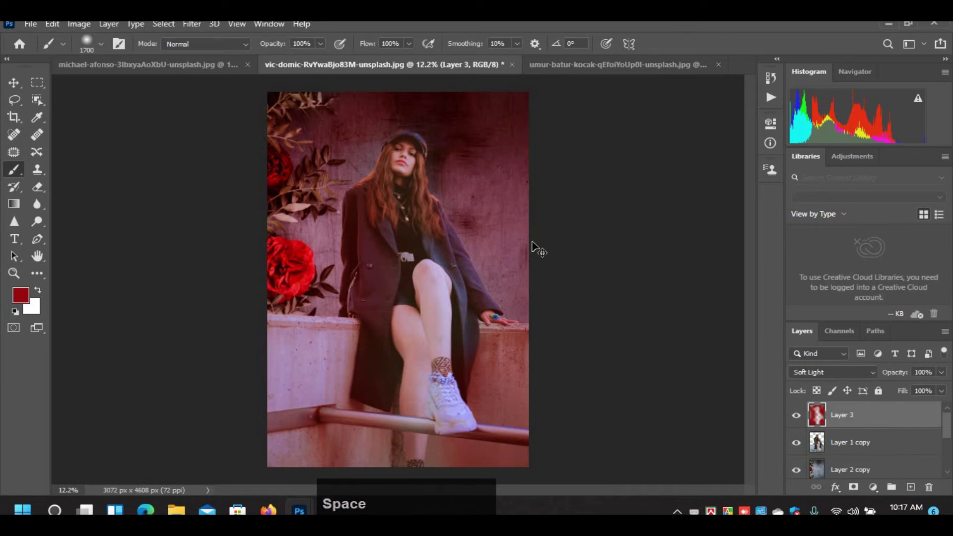
click(338, 447)
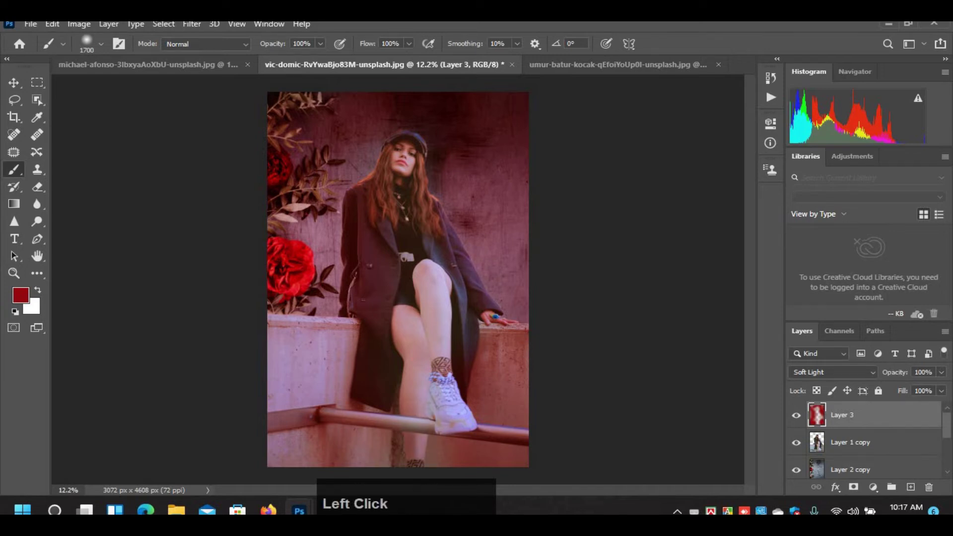
click(337, 442)
- Tint the woman's coat and torso dark red on Layer 3, reducing the brush to 700 px for the closer strokes
scroll(397, 279, up, 1)
click(397, 279)
scroll(364, 305, up, 3)
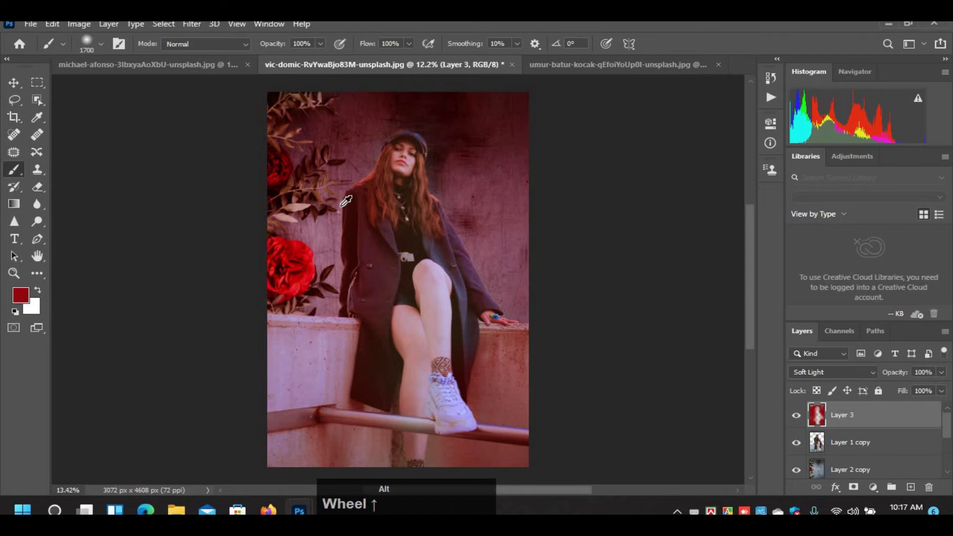
drag(364, 305, 284, 362)
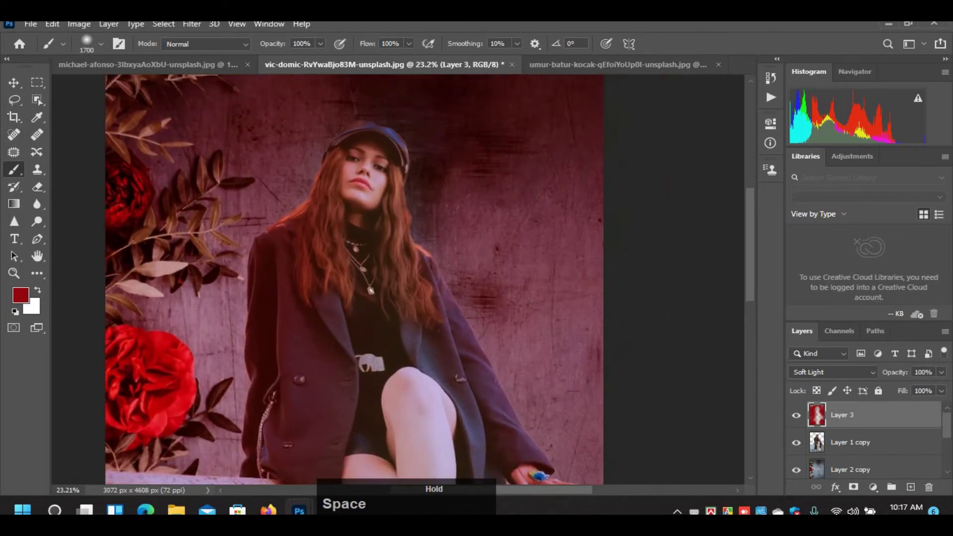
key(bracketleft)
key(bracketleft)
key(bracketleft)
key(bracketleft)
key(bracketleft)
key(bracketleft)
key(bracketleft)
key(bracketleft)
key(bracketleft)
key(bracketleft)
key(bracketleft)
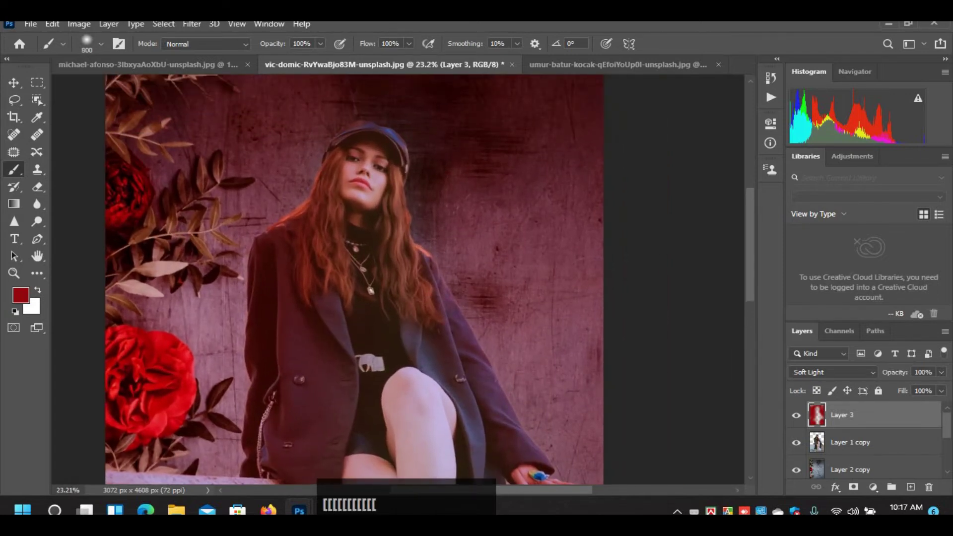
click(373, 310)
key(ctrl+z)
scroll(451, 355, down, 2)
scroll(451, 354, down, 1)
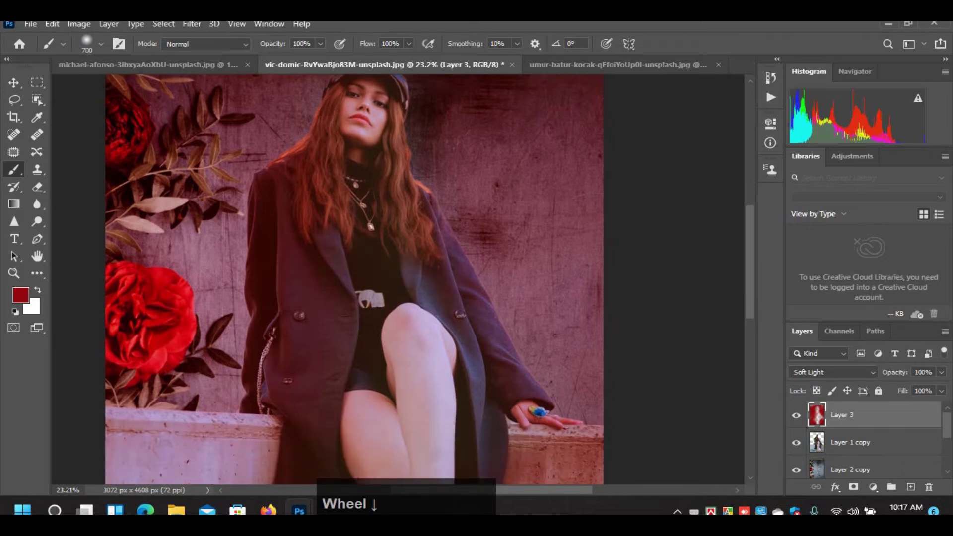
click(445, 295)
- Paint dark red on Layer 3 around the woman's lower legs, shoe and the railing with the 700 px brush
key(space)
drag(501, 413, 459, 253)
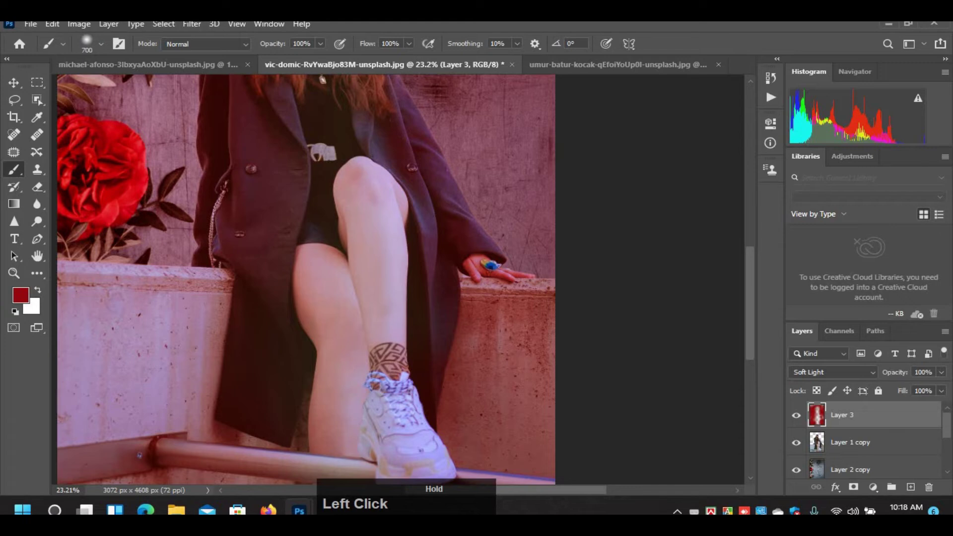
scroll(509, 357, down, 2)
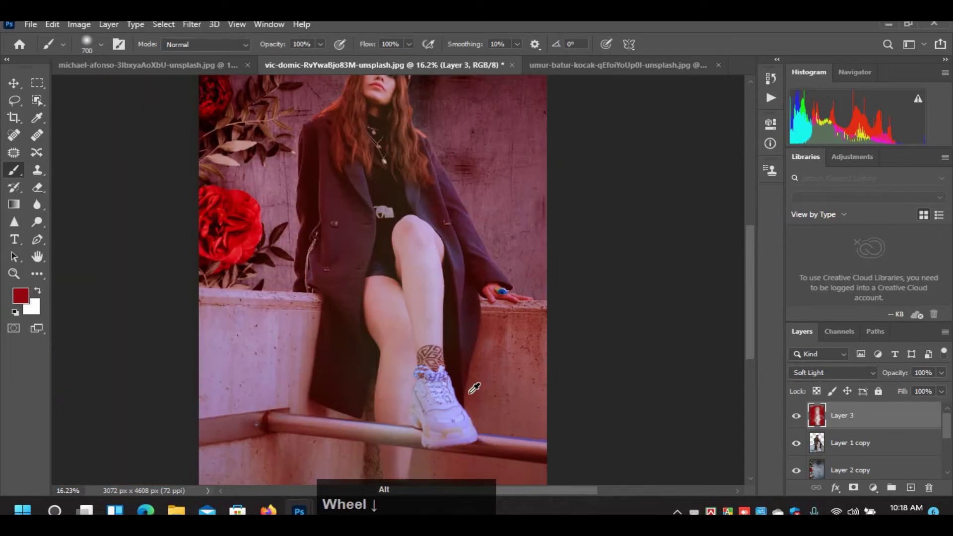
scroll(494, 329, up, 1)
click(431, 428)
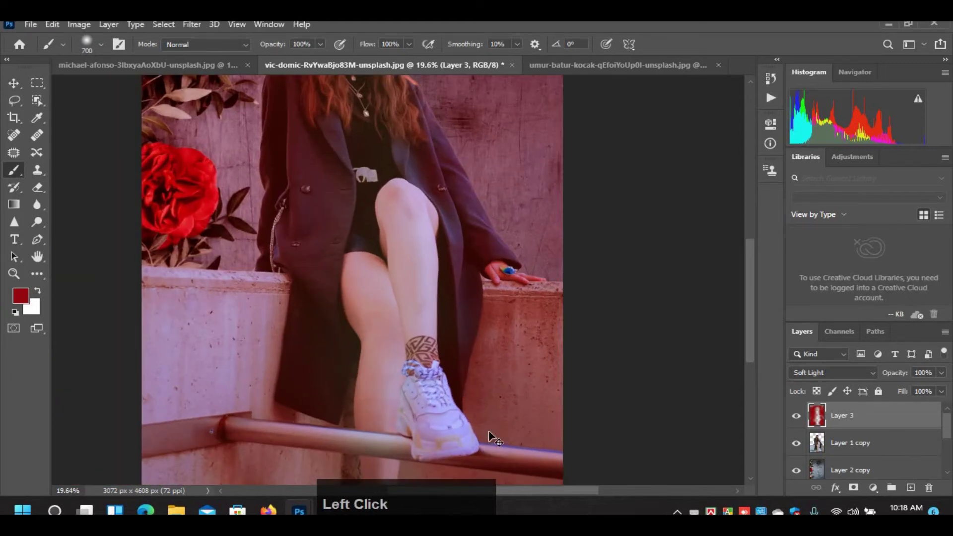
key(ctrl+z)
scroll(497, 355, down, 1)
scroll(496, 355, up, 1)
drag(412, 406, 410, 418)
scroll(418, 378, down, 5)
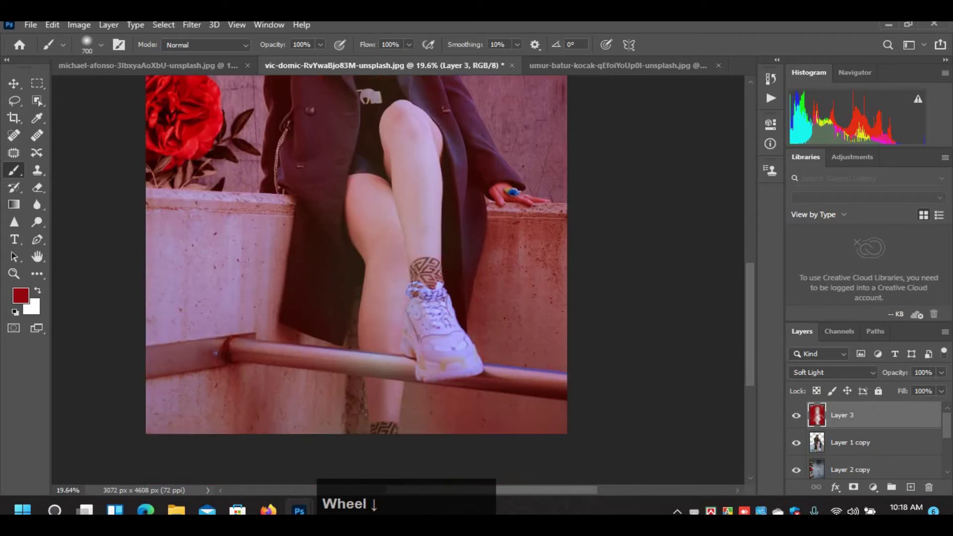
click(420, 370)
click(362, 378)
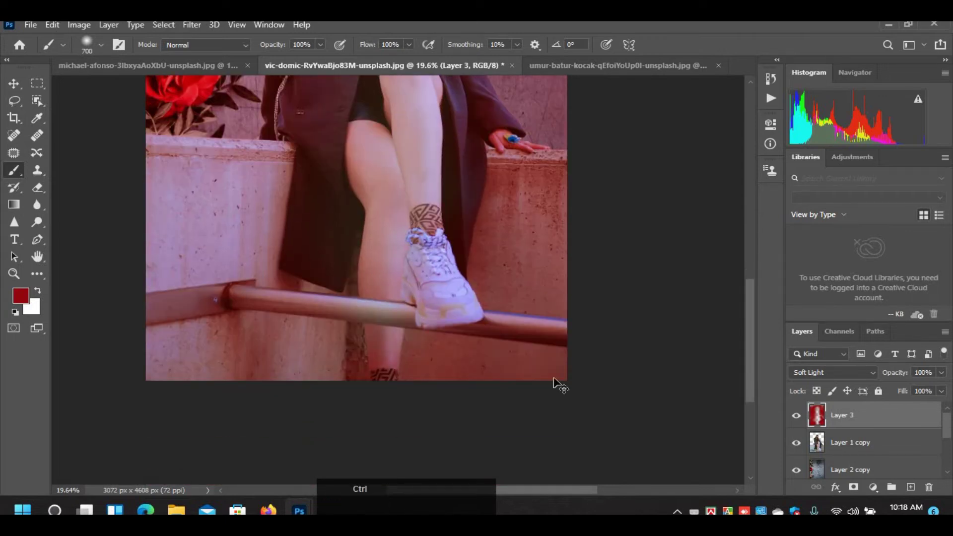
- Set Layer 3's opacity to 84% and its fill to 94% to soften the red tint
key(ctrl+0)
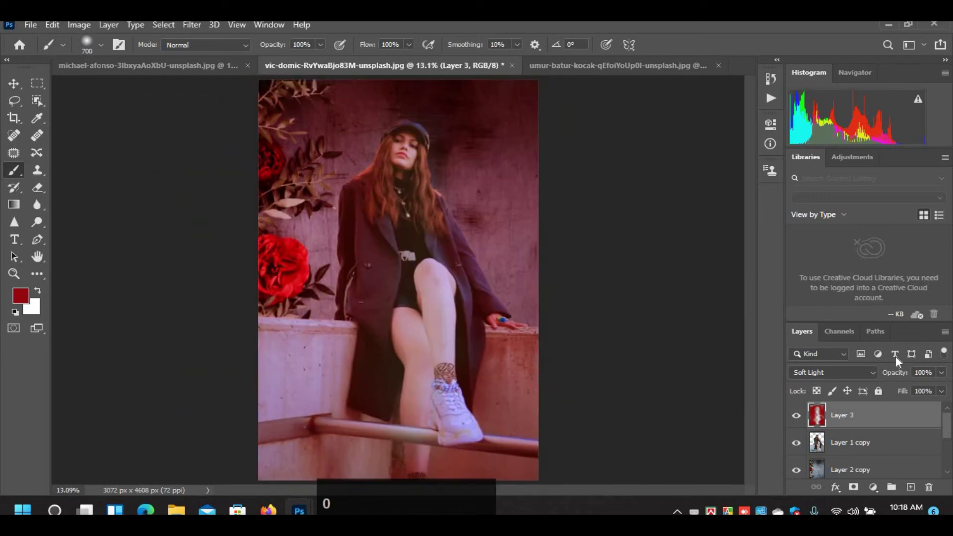
mouse_move(899, 377)
mouse_down()
mouse_move(889, 375)
mouse_move(904, 394)
mouse_move(892, 375)
mouse_up()
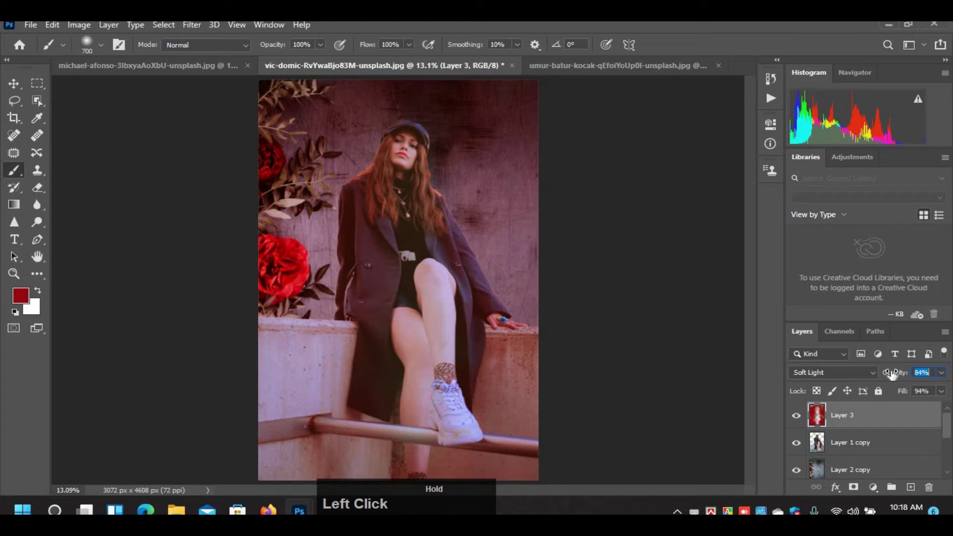
scroll(367, 146, up, 2)
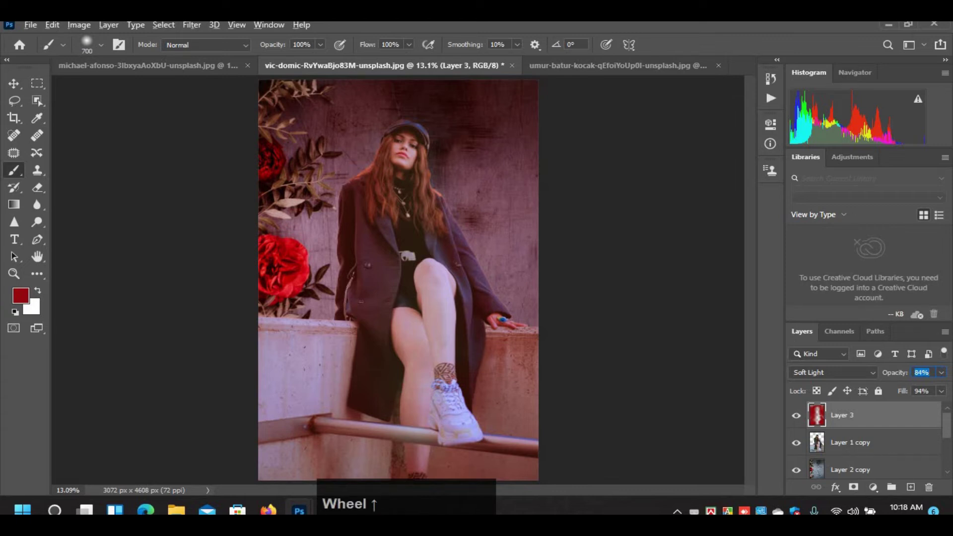
- Examine the softened red tint on the woman's face, hair and surrounding wall, both up close and zoomed out
click(14, 83)
scroll(400, 157, up, 2)
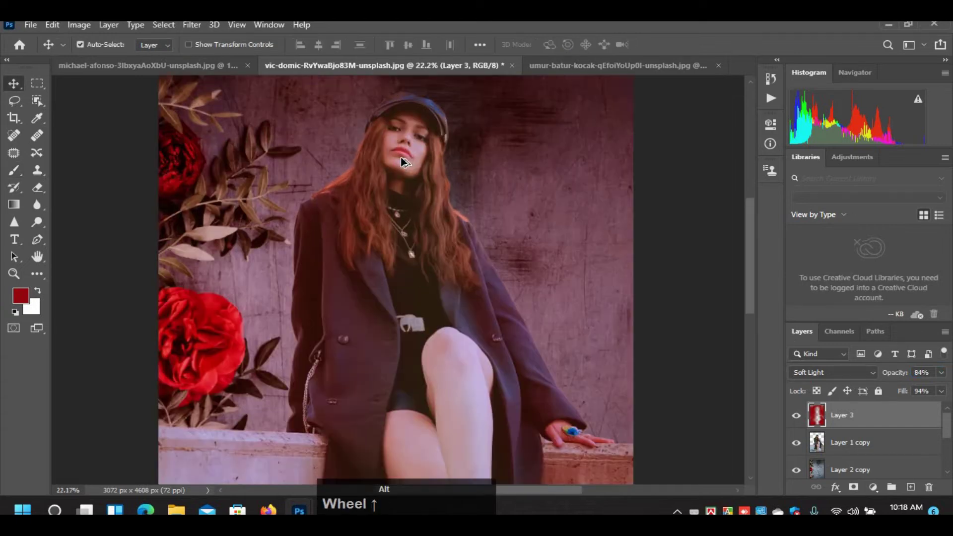
scroll(400, 157, up, 3)
drag(402, 158, 449, 276)
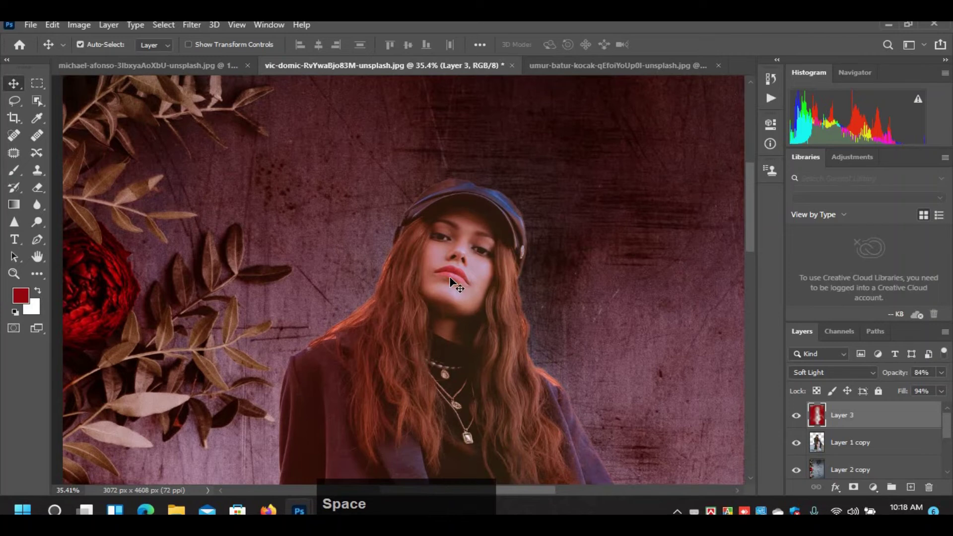
scroll(449, 276, down, 4)
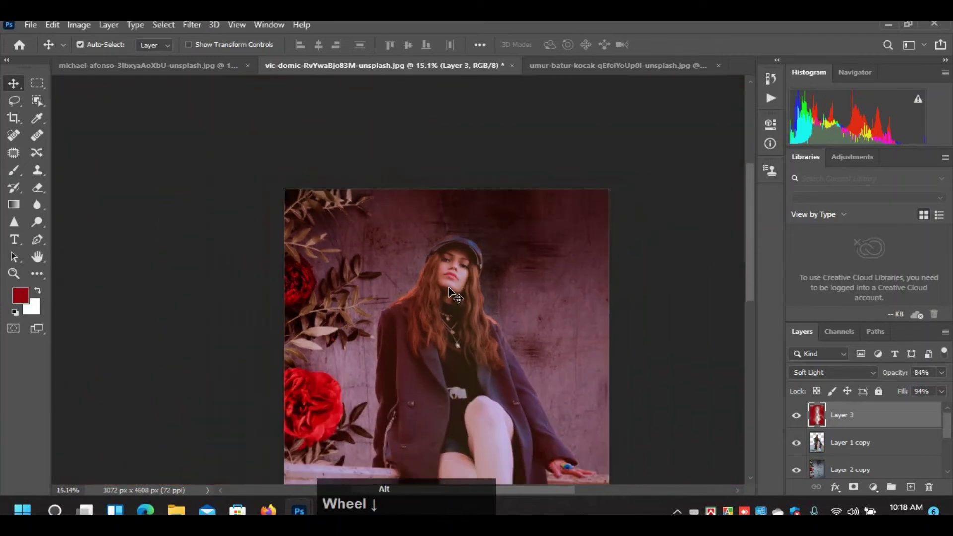
scroll(449, 289, down, 1)
click(563, 379)
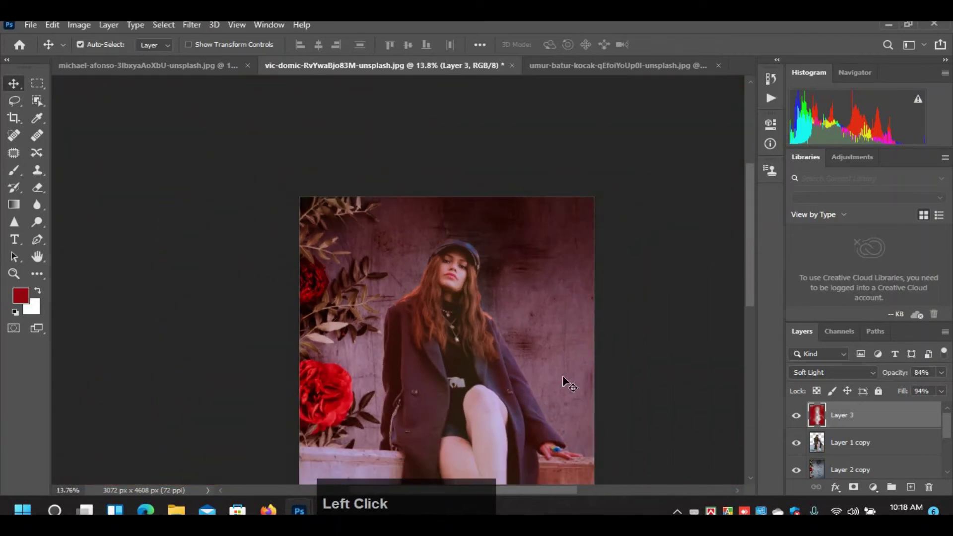
- Open the Layer Style blending options for Layer 1 copy and arrange the dialog and image so the woman stays in view
click(885, 445)
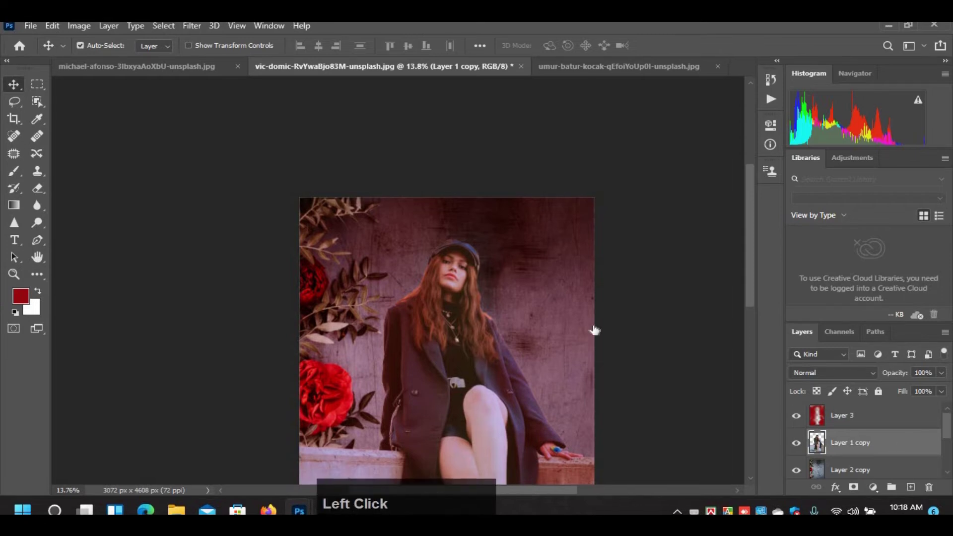
scroll(419, 266, down, 6)
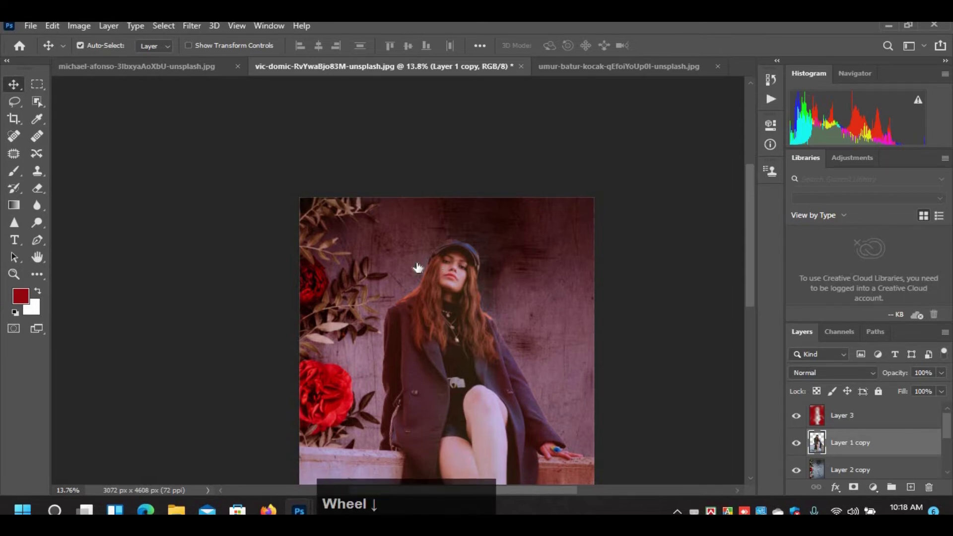
drag(425, 58, 664, 79)
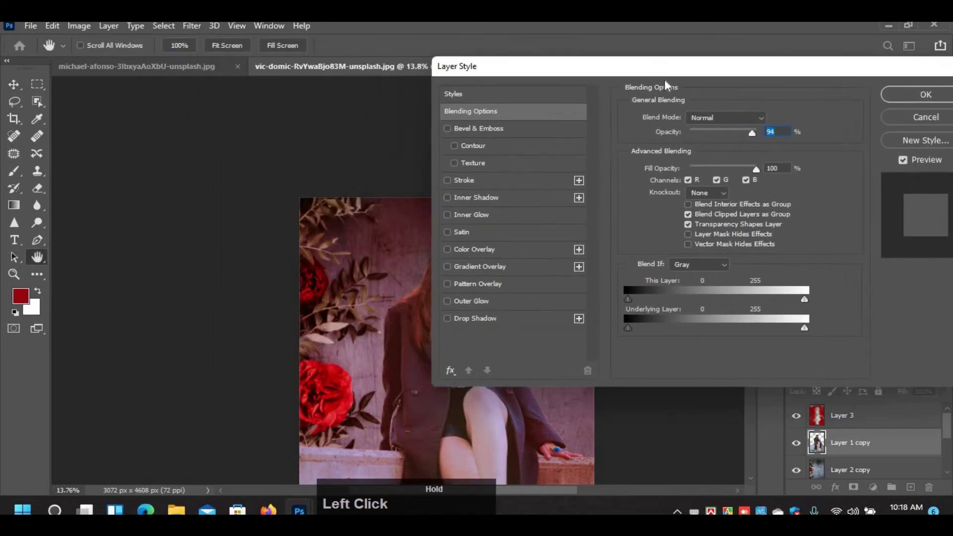
scroll(704, 132, up, 6)
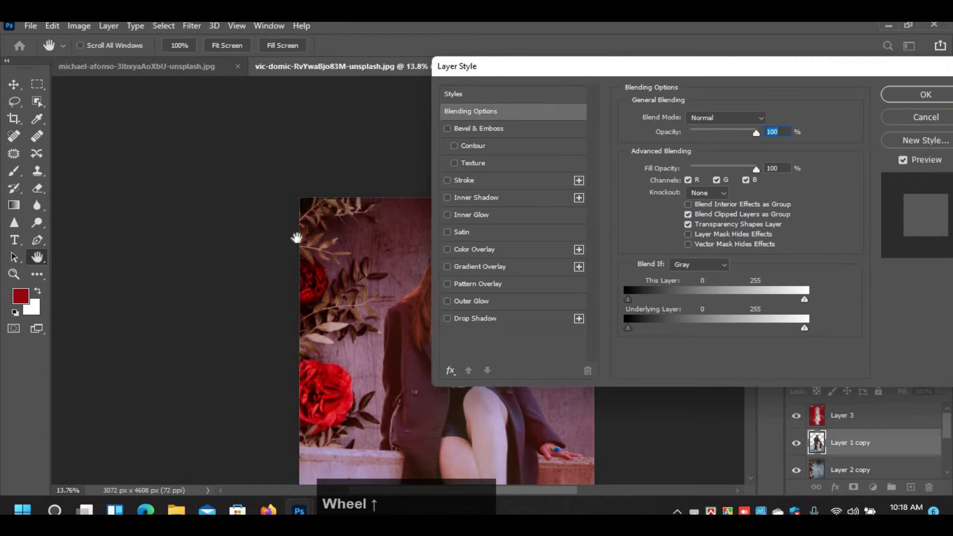
drag(300, 243, 143, 152)
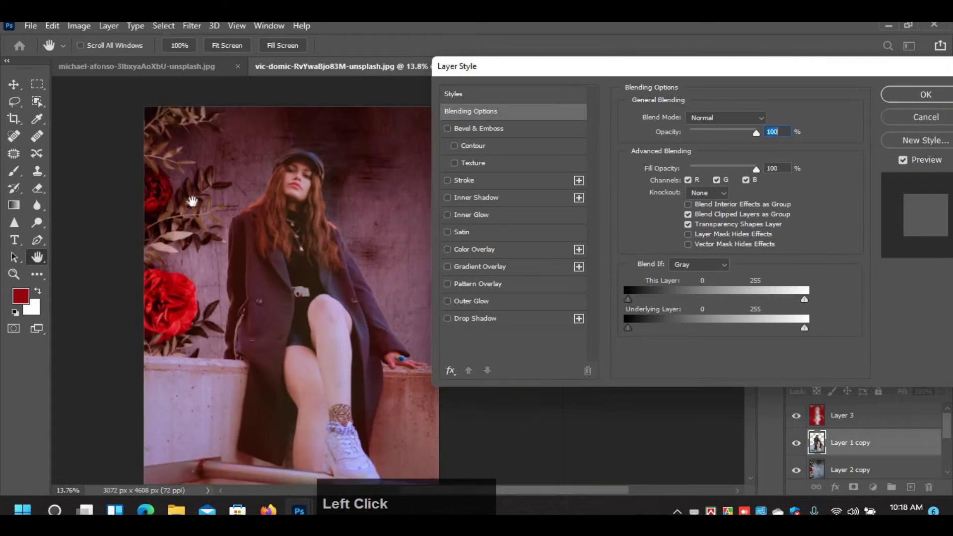
scroll(193, 202, down, 2)
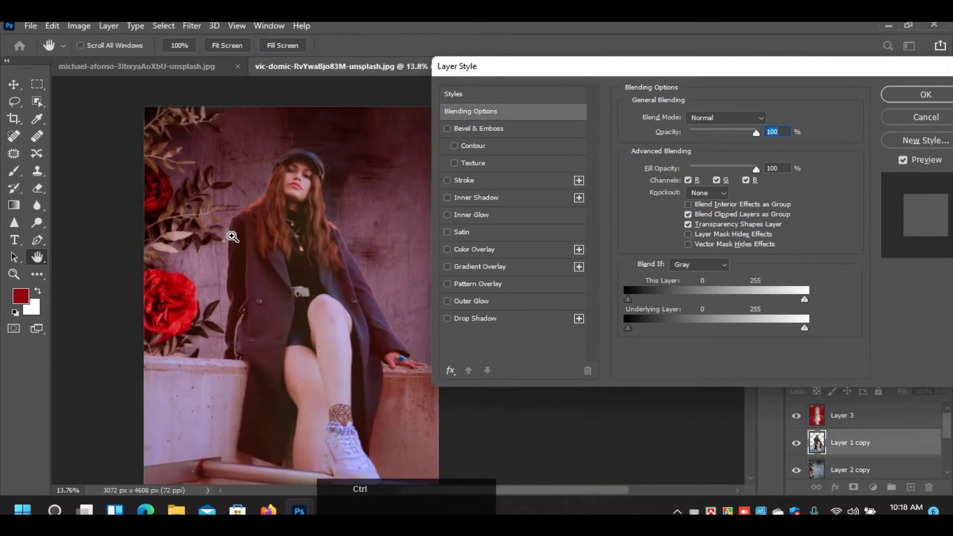
key(ctrl+minus)
key(ctrl+plus)
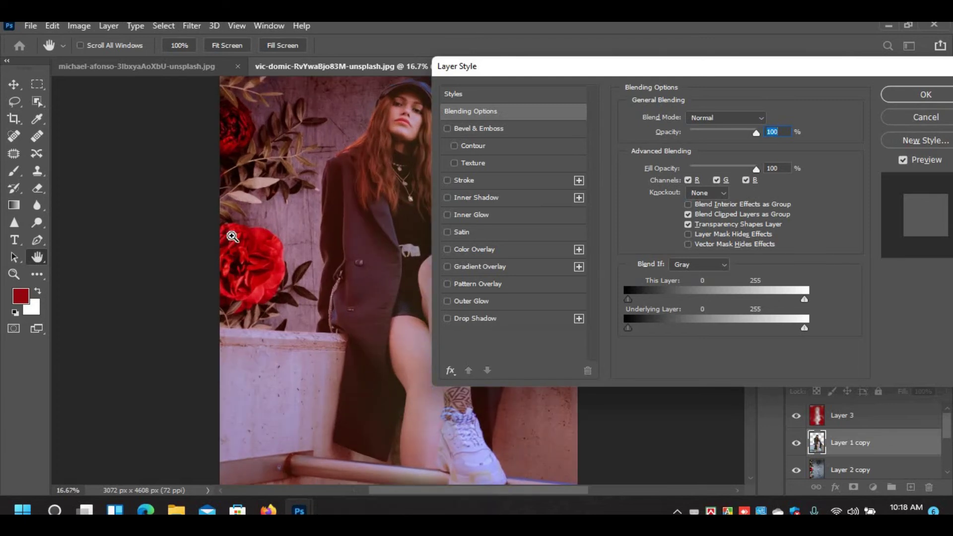
key(ctrl+minus)
click(278, 219)
key(space)
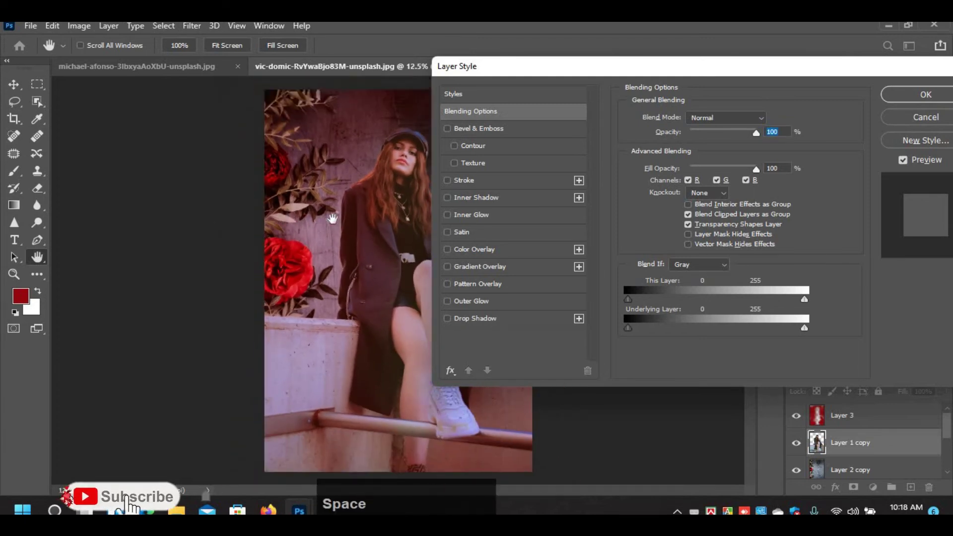
drag(298, 225, 226, 230)
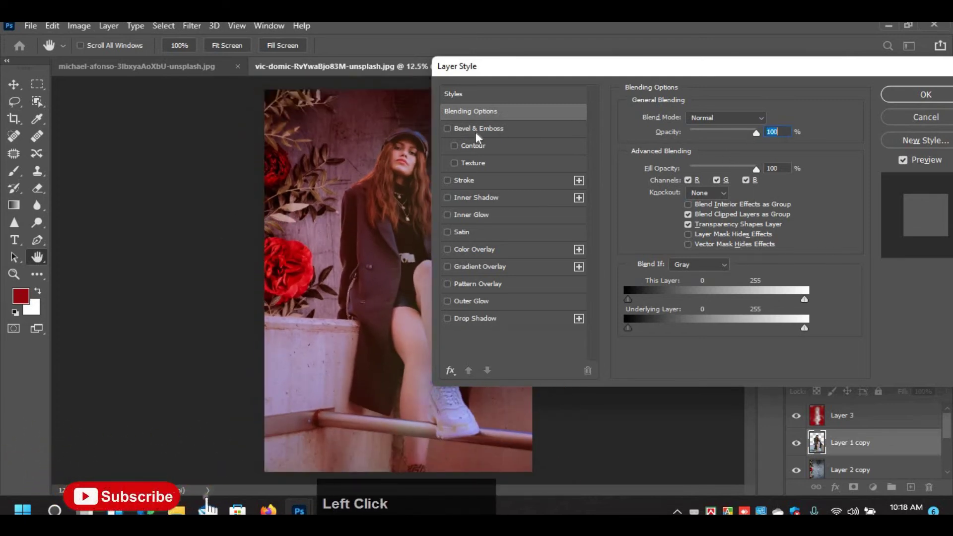
- Try an Outer Glow effect on Layer 1 copy and switch it off again
click(446, 301)
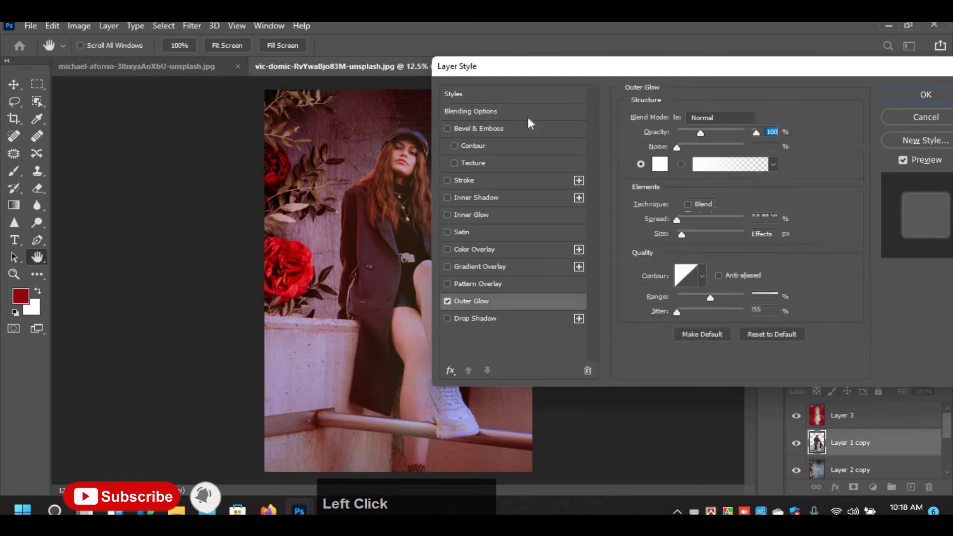
drag(646, 68, 372, 110)
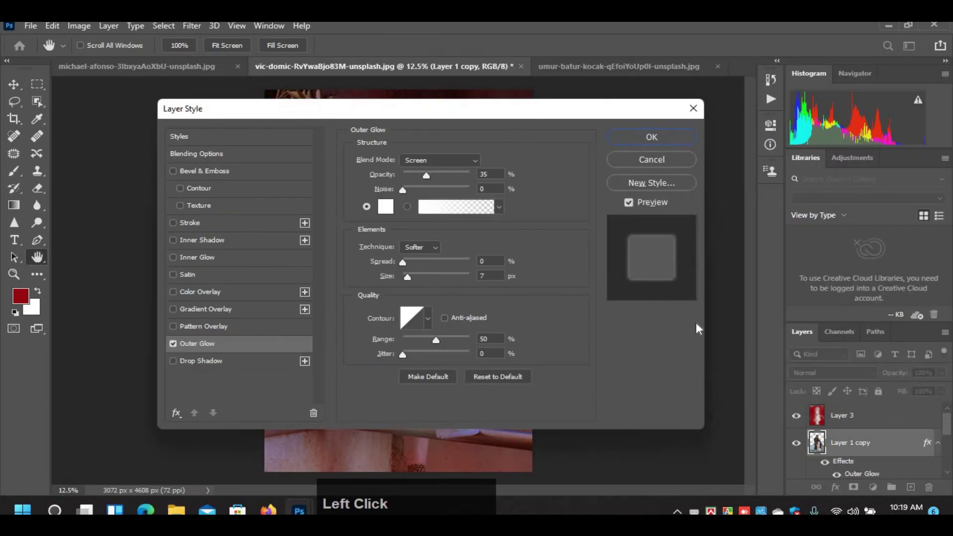
drag(501, 108, 844, 130)
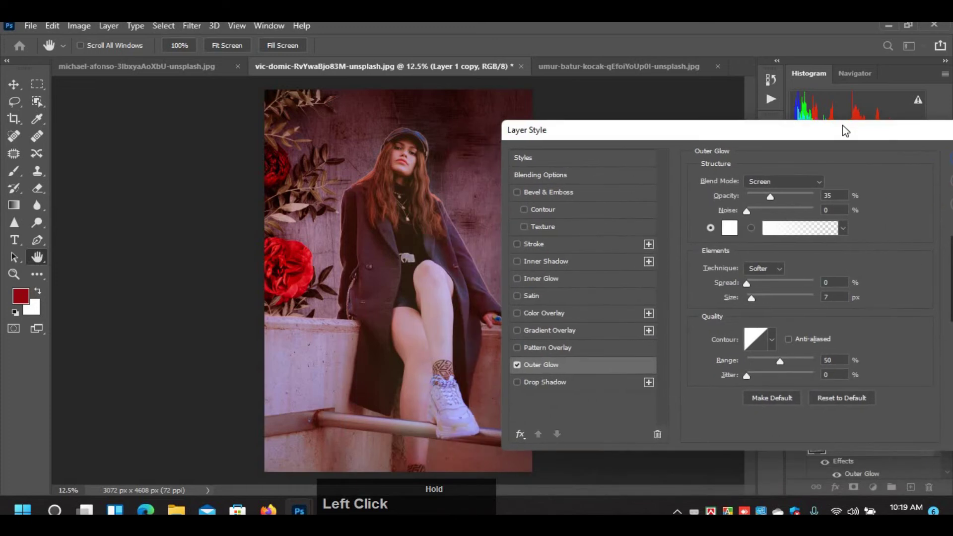
click(516, 365)
- Add a Drop Shadow to Layer 1 copy with 100% opacity, 147° angle, 354 px distance and 103 px size
click(518, 383)
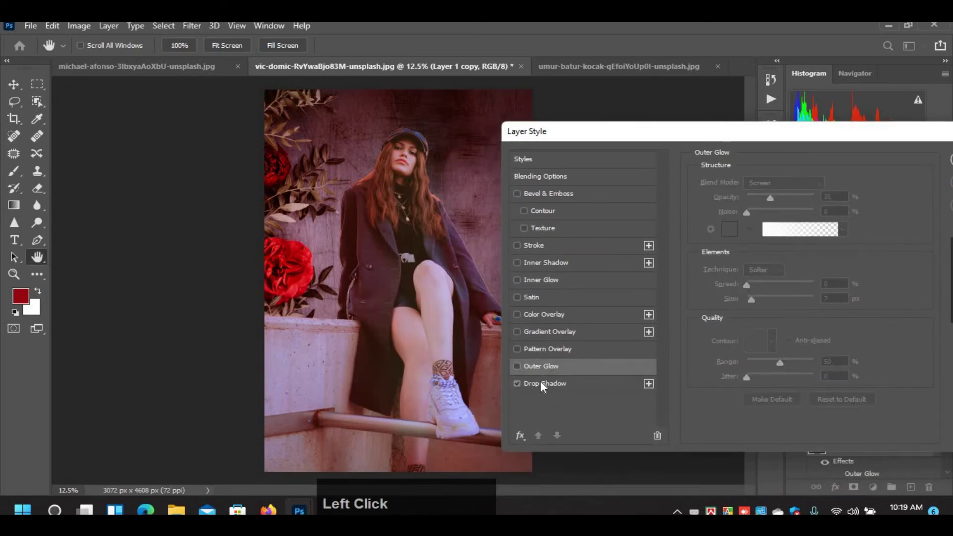
click(541, 381)
click(755, 242)
drag(754, 241, 758, 241)
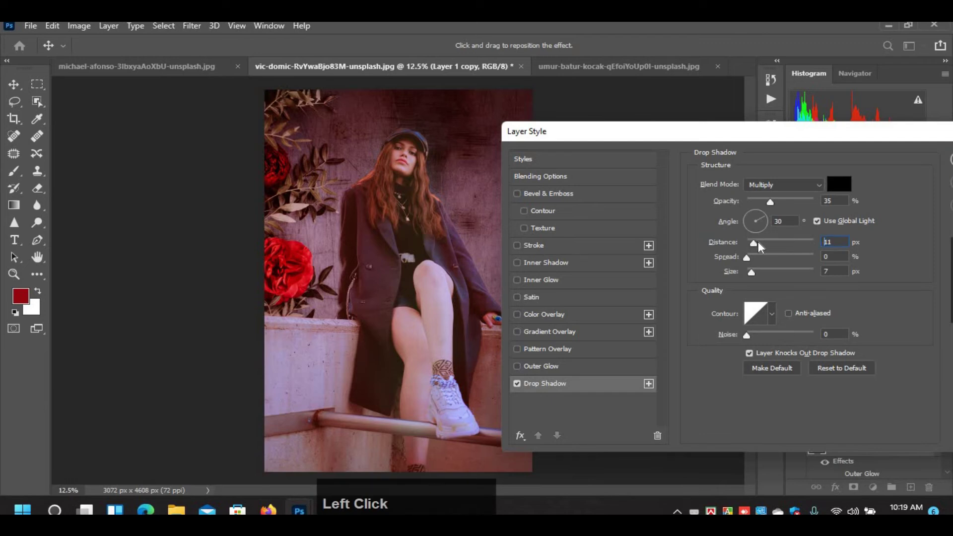
drag(777, 201, 824, 200)
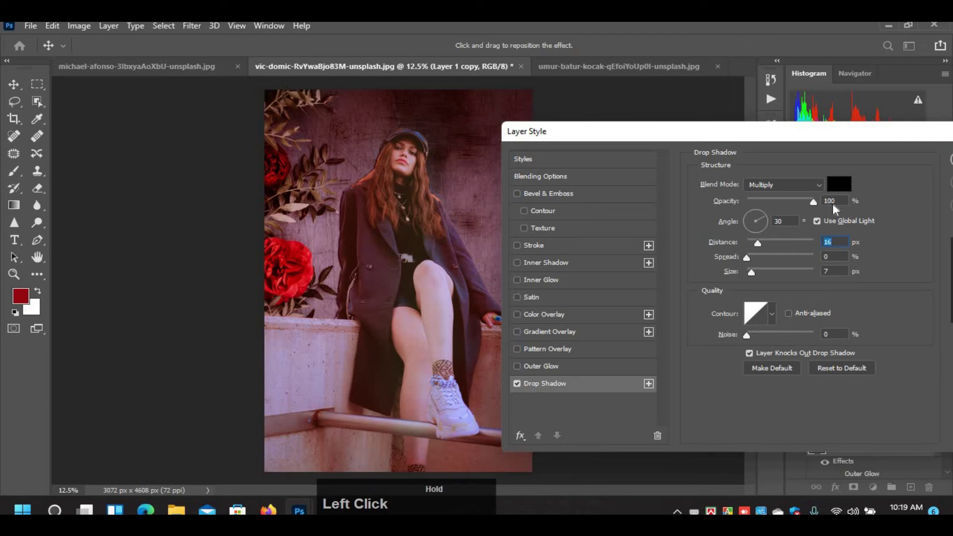
drag(383, 214, 427, 231)
drag(755, 271, 777, 271)
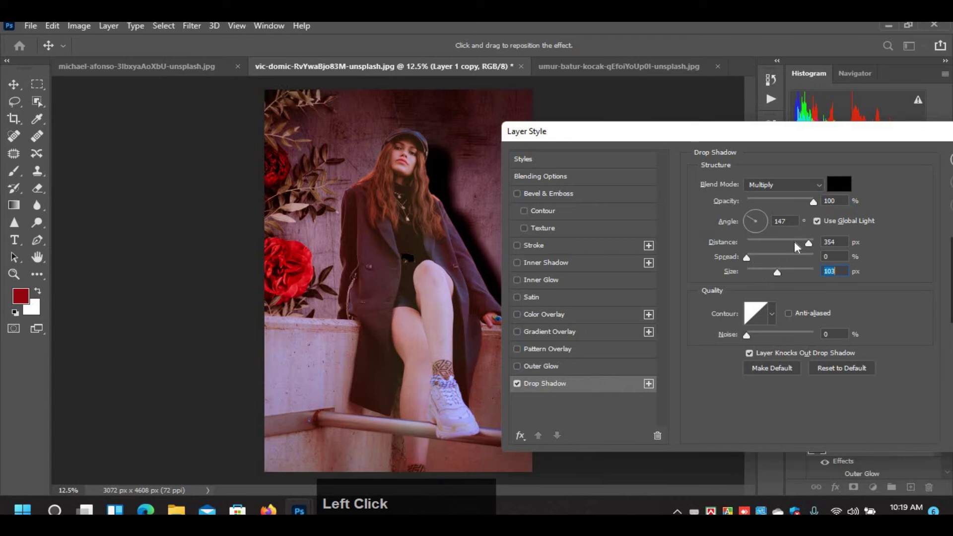
- Soften the drop shadow to 39% opacity, 24% spread and 131 px size, and shift it to 149° and 370 px distance
drag(805, 200, 768, 206)
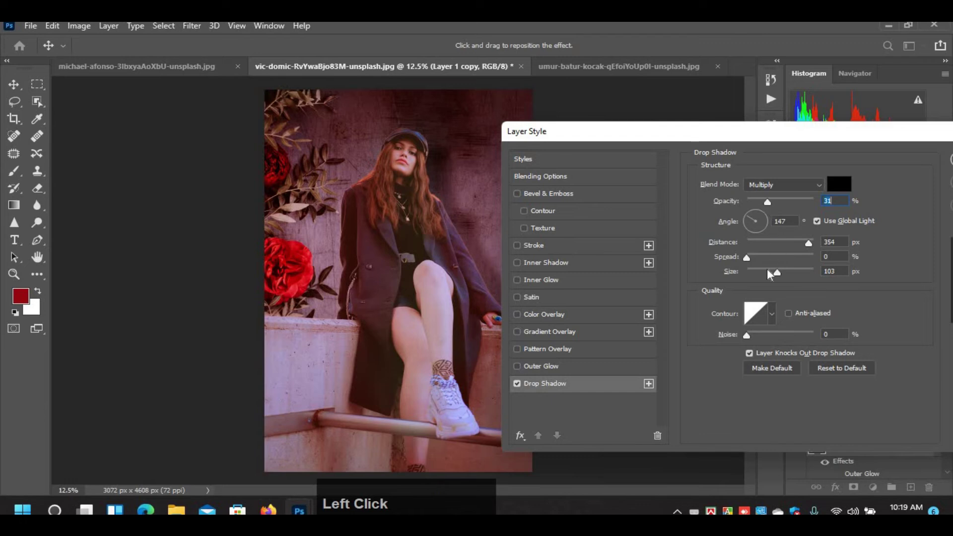
drag(747, 258, 785, 274)
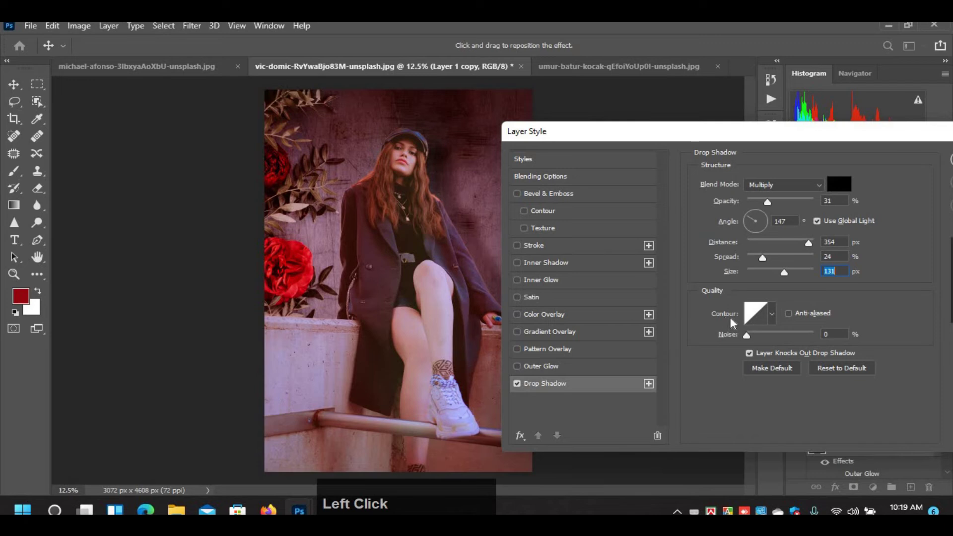
drag(778, 201, 773, 201)
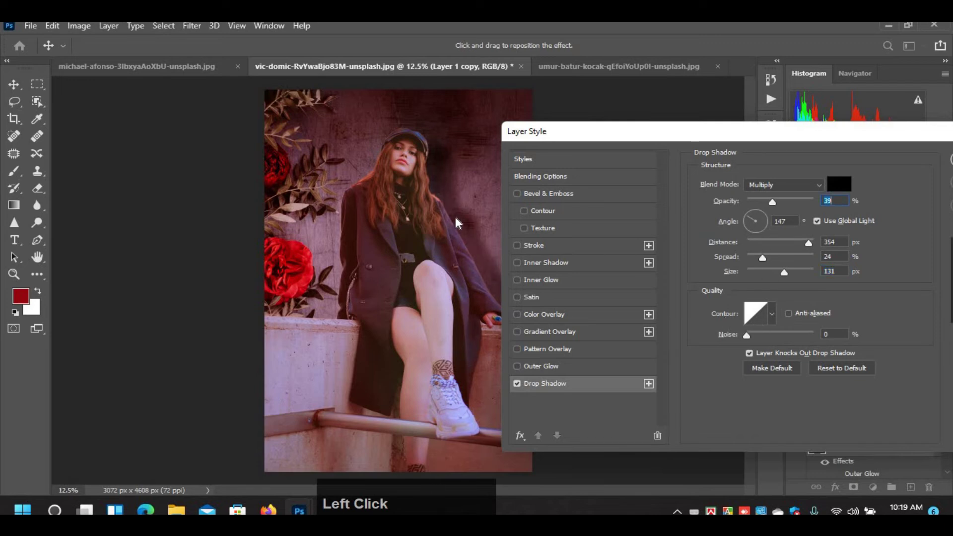
drag(483, 211, 454, 213)
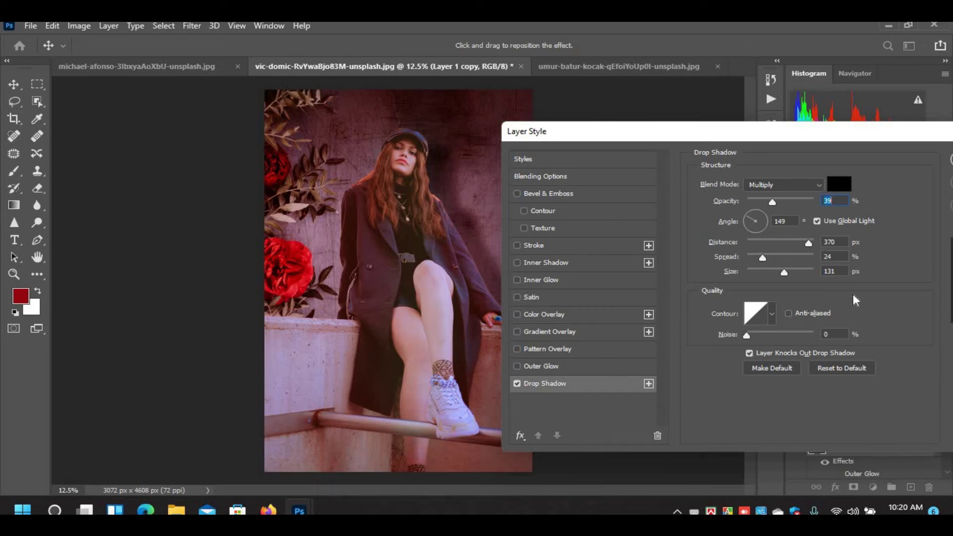
- Recolour the drop shadow with a dark reddish tone sampled from the wall beside the woman's head, and apply the layer style
click(832, 185)
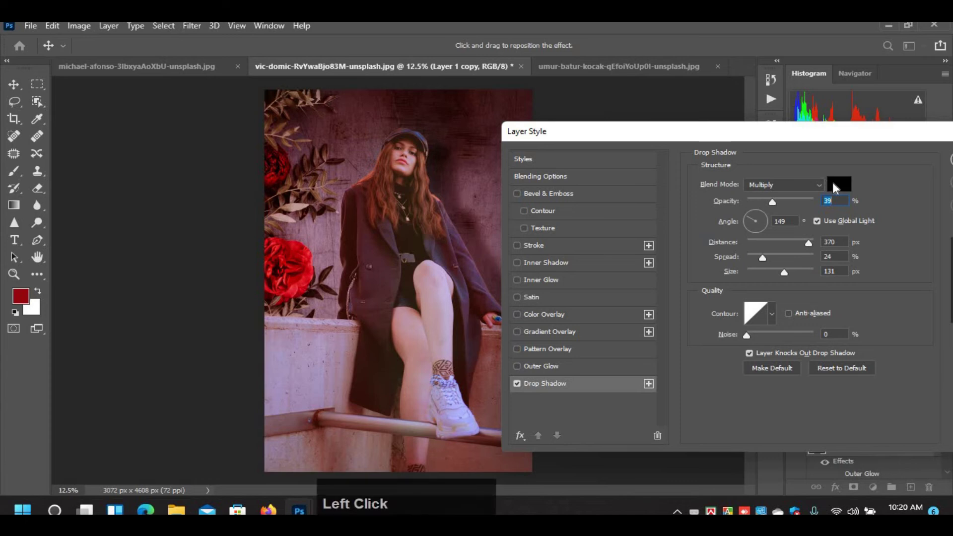
click(438, 109)
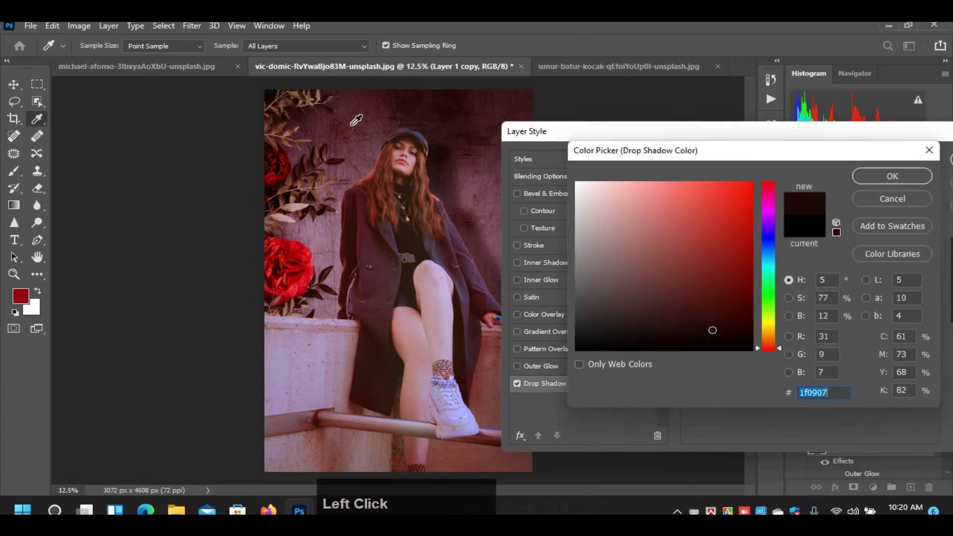
click(319, 144)
click(463, 151)
click(460, 114)
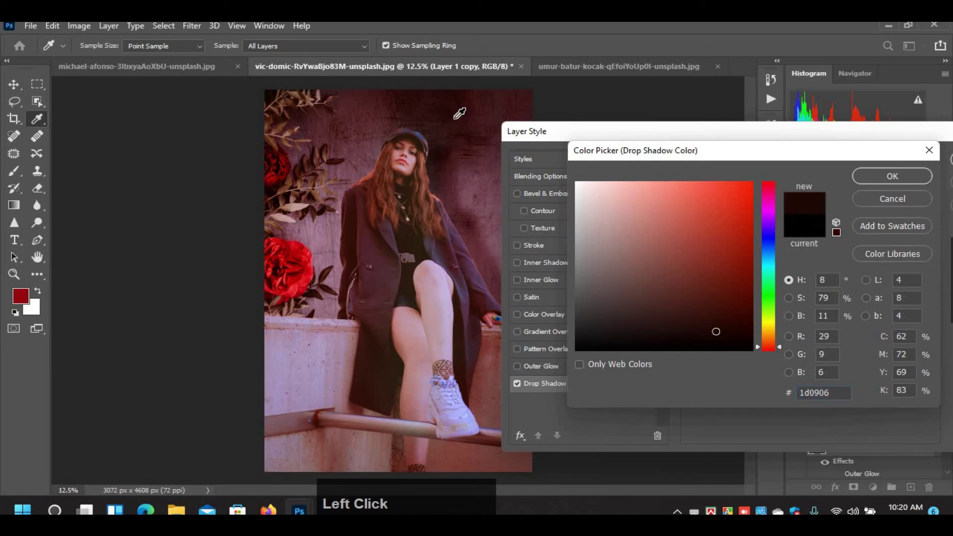
click(474, 134)
key(Return)
key(Return)
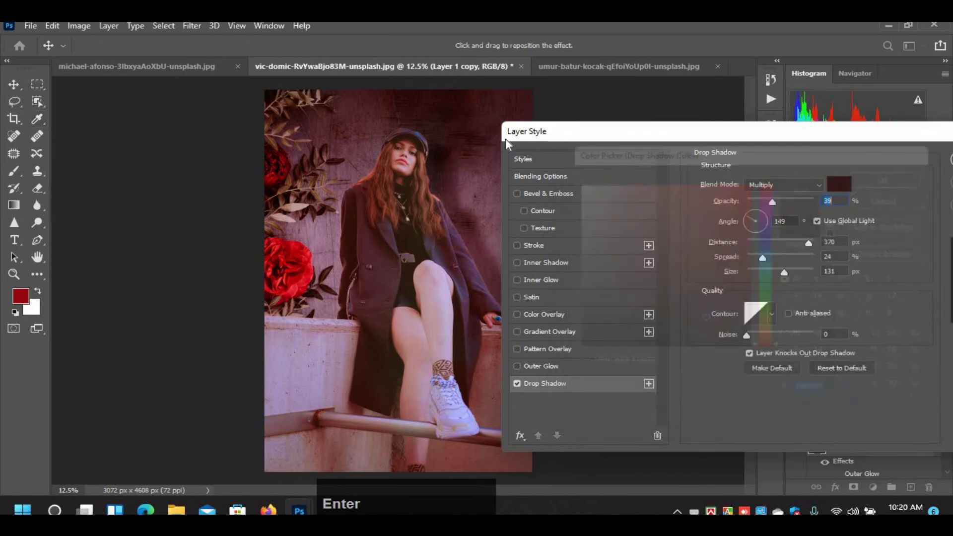
- Examine the drop shadow and tint around the woman's face, hair and coat at several zoom levels
key(alt)
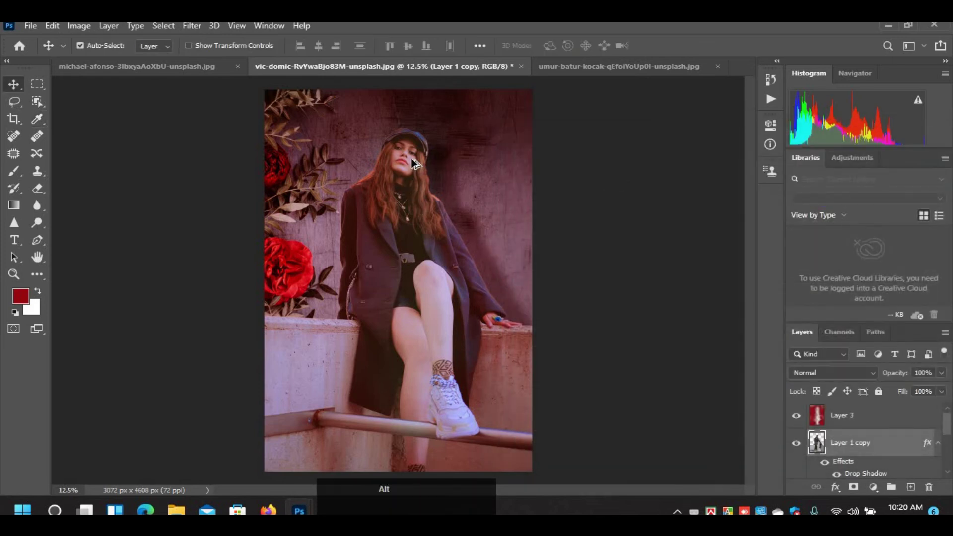
scroll(401, 142, up, 5)
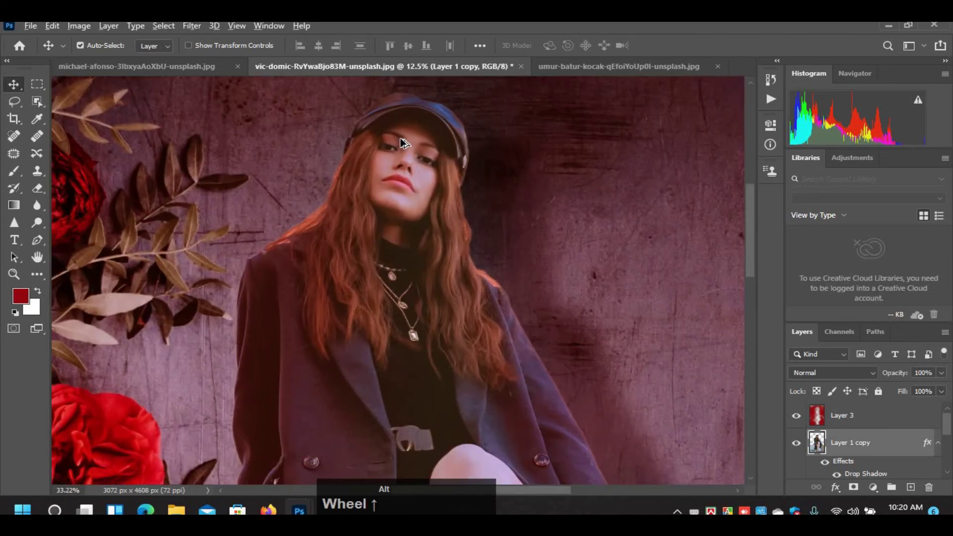
scroll(400, 138, up, 3)
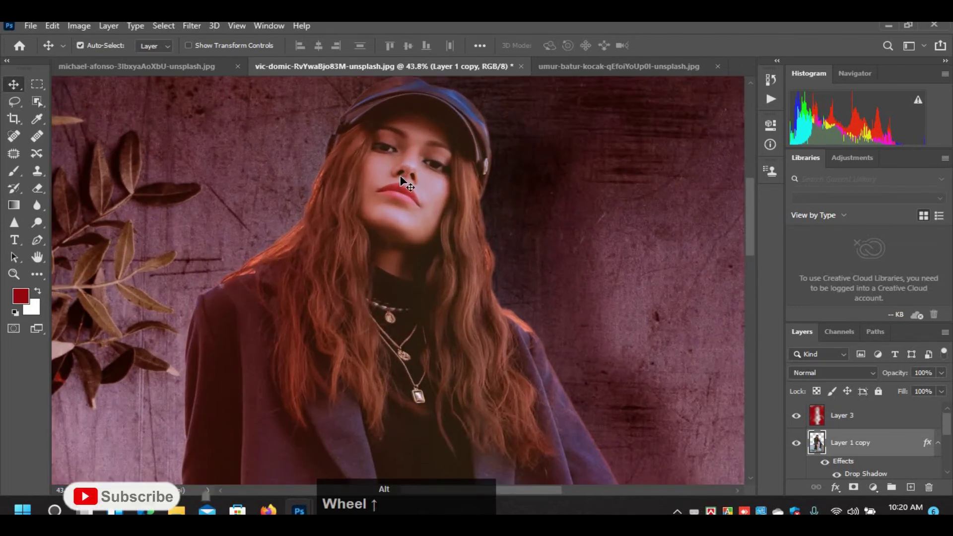
scroll(403, 179, down, 2)
click(403, 180)
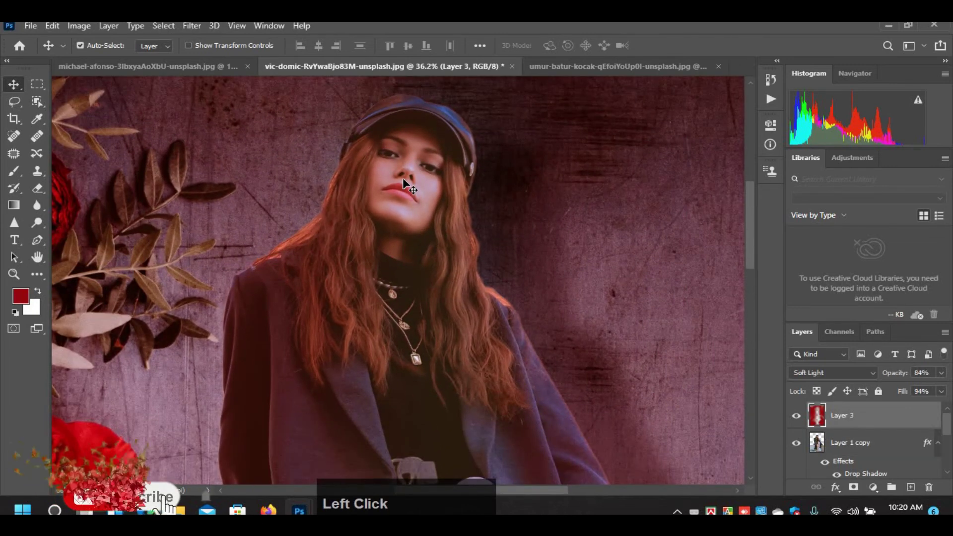
scroll(403, 179, down, 4)
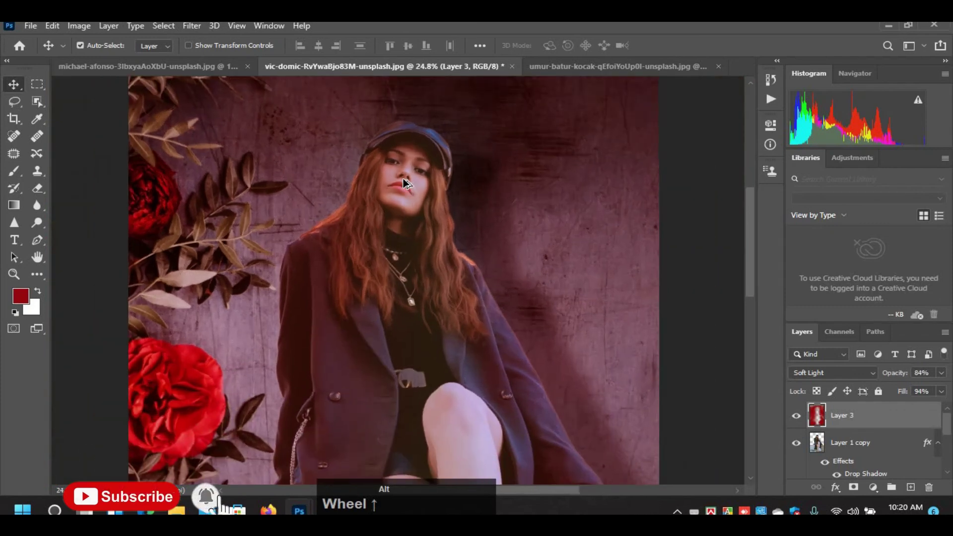
scroll(403, 179, up, 2)
scroll(402, 179, down, 1)
scroll(403, 181, up, 1)
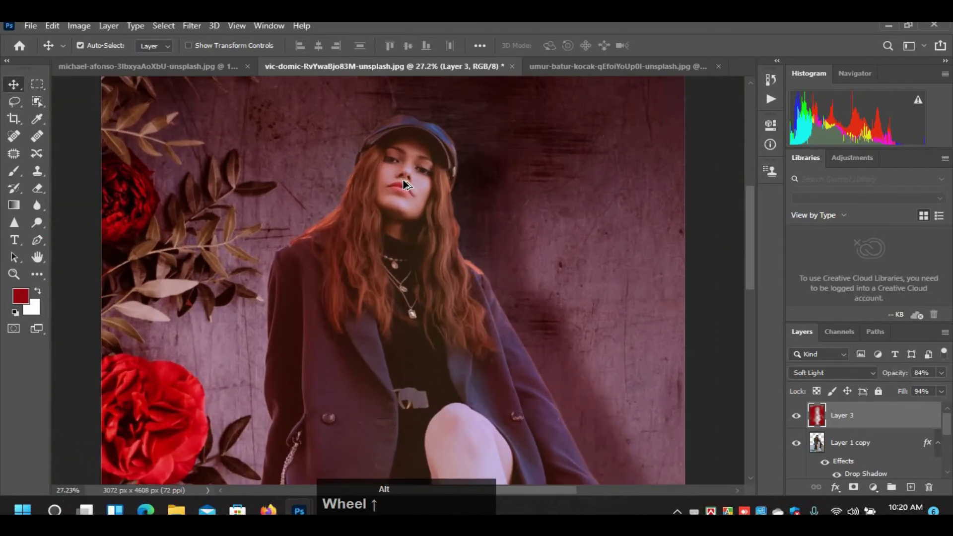
scroll(405, 188, down, 2)
click(405, 189)
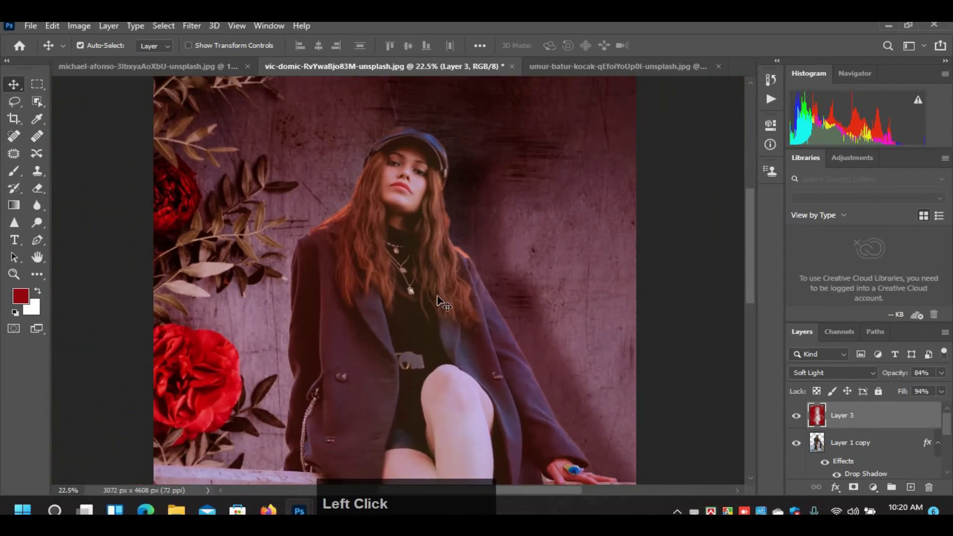
- Try duplicating Layer 1 copy together with its drop shadow, and undo the duplication
click(859, 446)
key(ctrl)
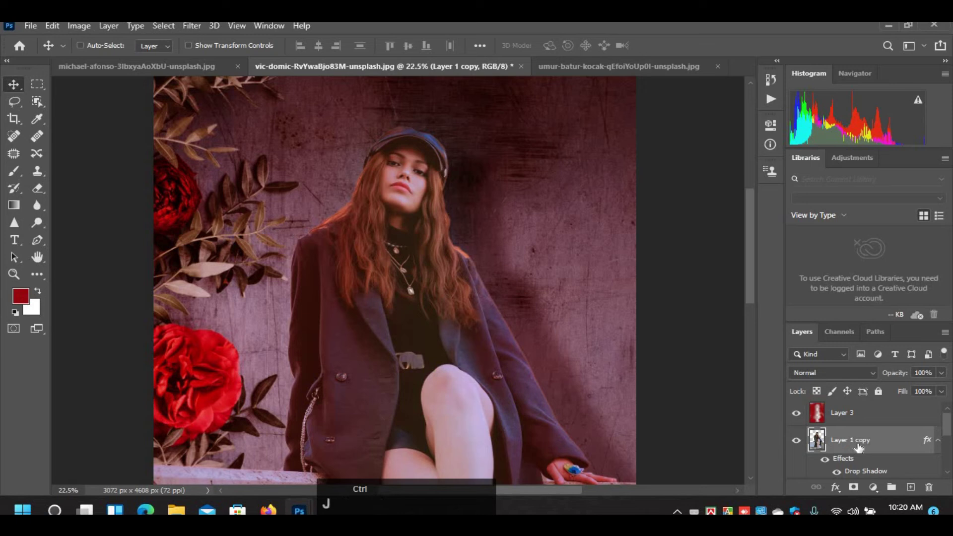
key(ctrl+j)
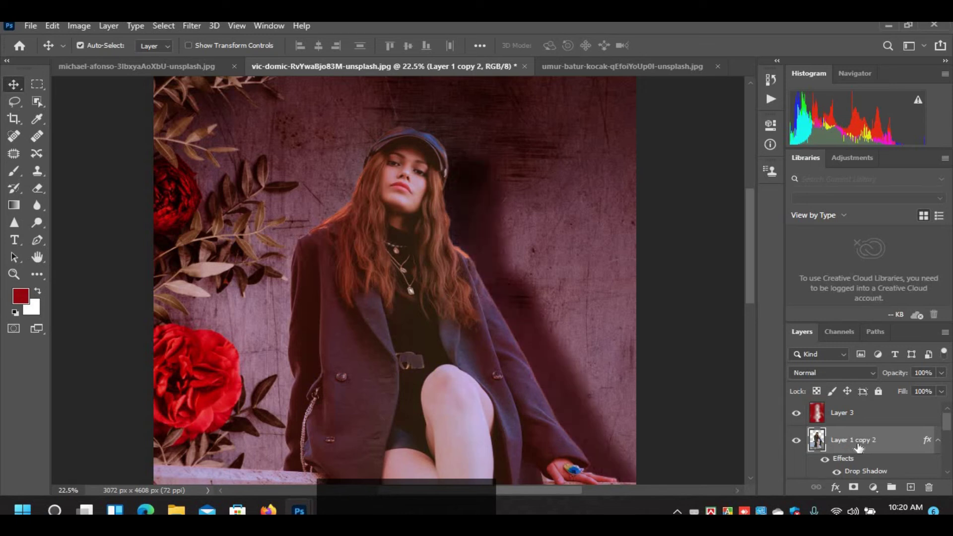
key(ctrl+z)
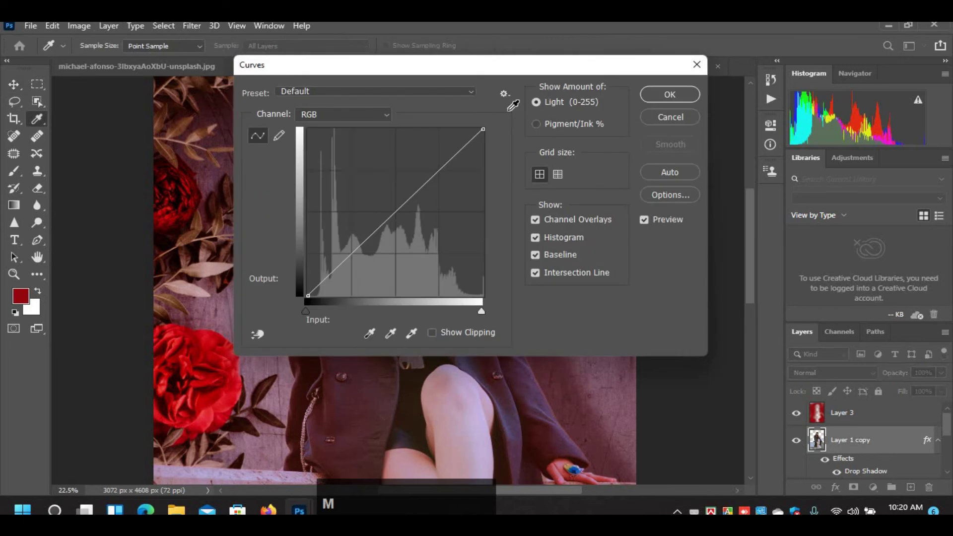
- Brighten Layer 1 copy slightly with an RGB Curves point at input 174, output 186, checking the effect on the woman's face
drag(293, 66, 532, 106)
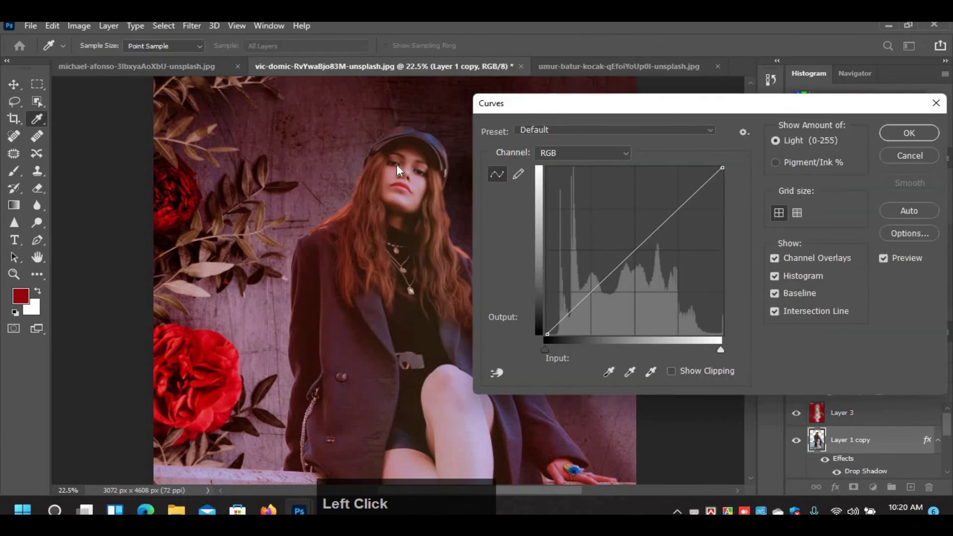
click(412, 184)
click(416, 180)
drag(669, 216, 666, 212)
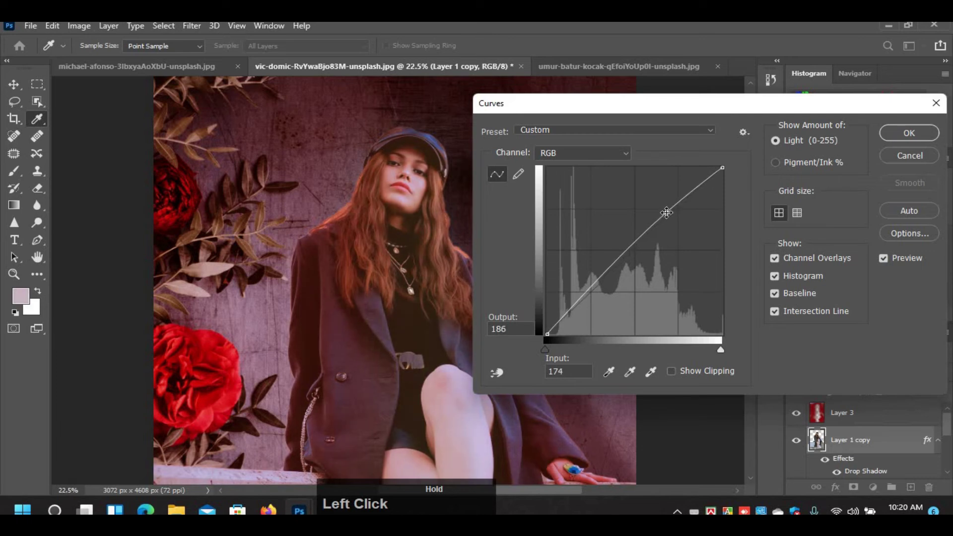
key(Return)
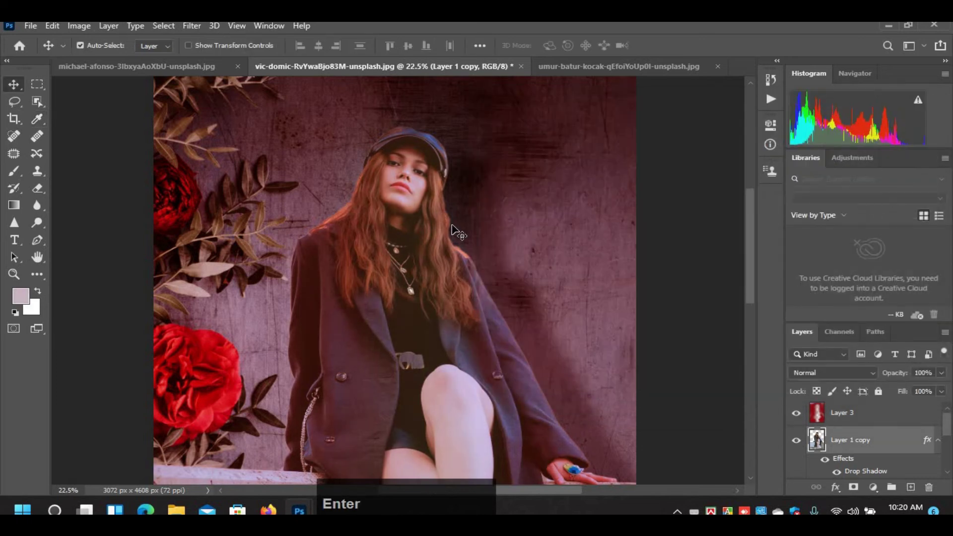
- Examine the finished composite as a whole and up close around the woman's head and the wall behind her
key(ctrl+0)
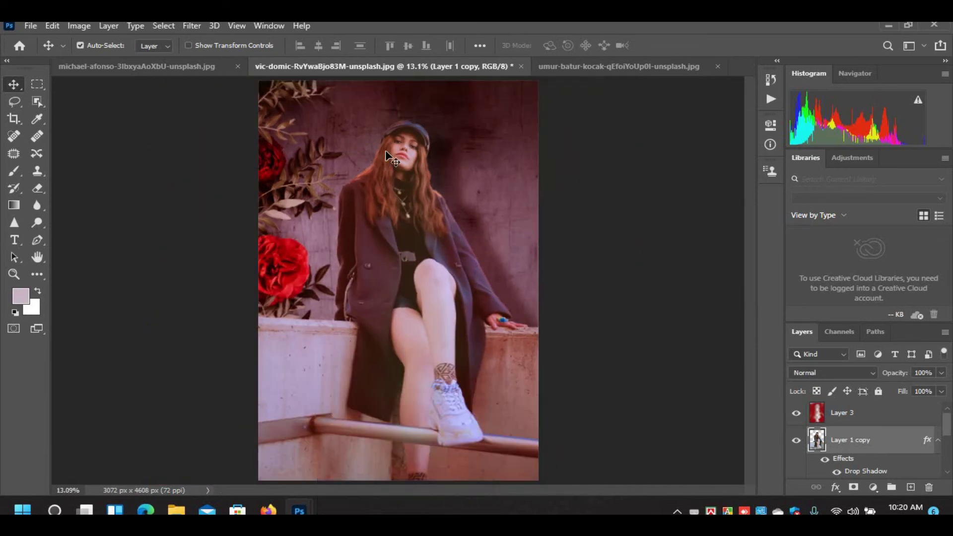
scroll(392, 134, up, 4)
scroll(392, 134, down, 5)
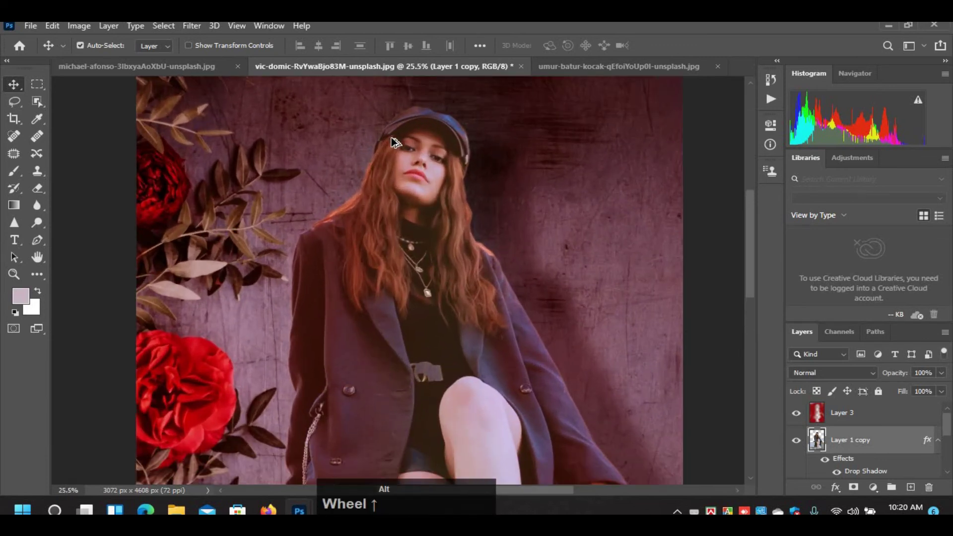
scroll(397, 155, up, 2)
scroll(397, 155, down, 2)
scroll(397, 156, up, 2)
scroll(397, 156, down, 2)
scroll(397, 156, up, 1)
scroll(397, 158, down, 1)
scroll(397, 158, up, 2)
scroll(397, 158, down, 2)
- Create a new document from the Landscape, 3 x 2 photo preset at 300 ppi
key(ctrl)
key(ctrl+n)
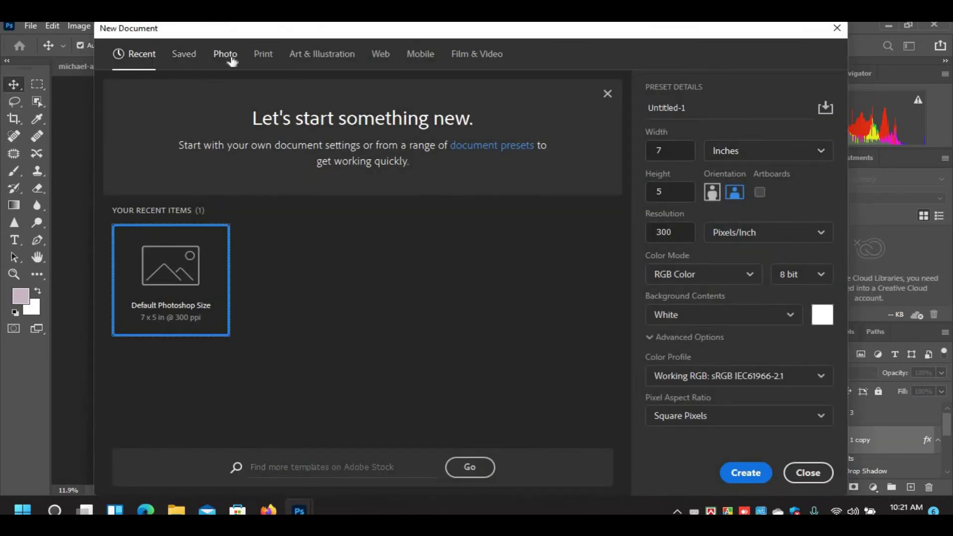
click(225, 55)
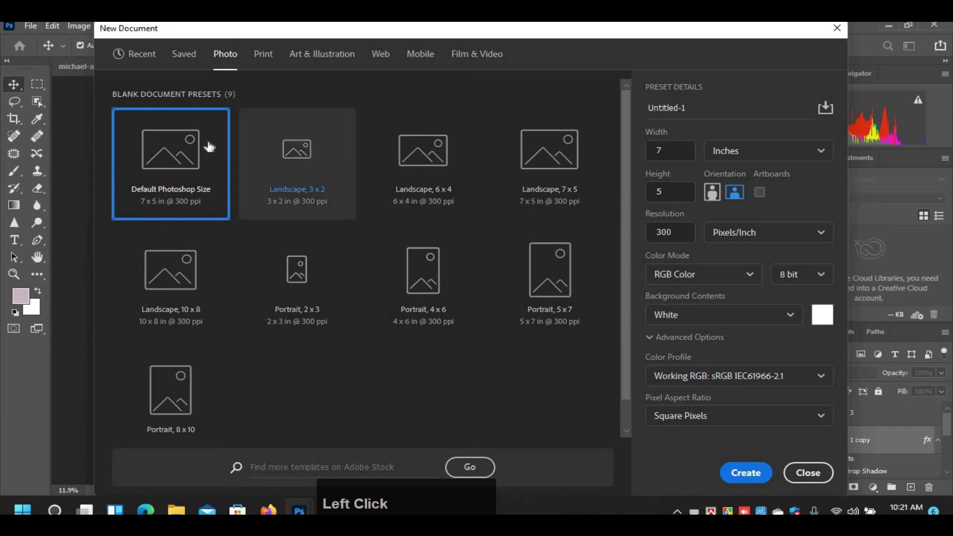
click(172, 169)
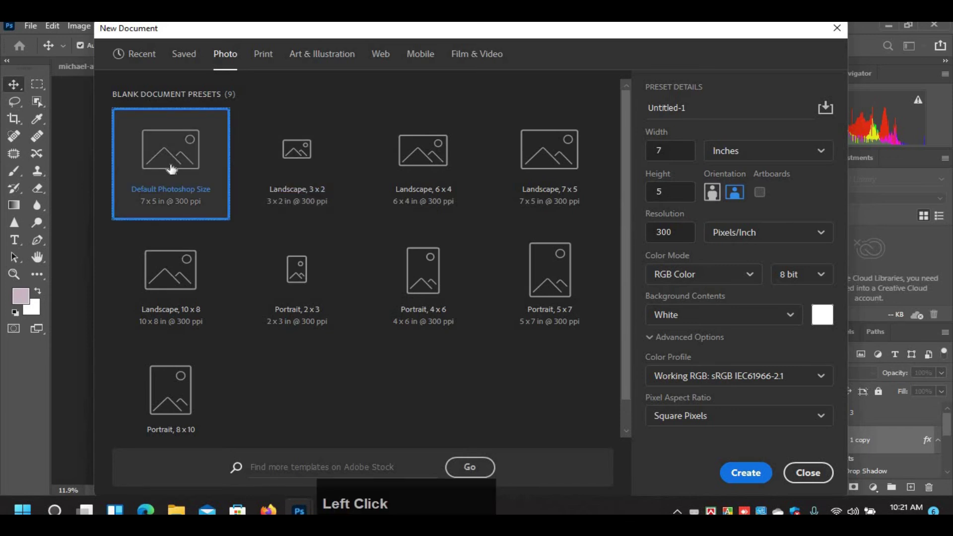
double_click(273, 188)
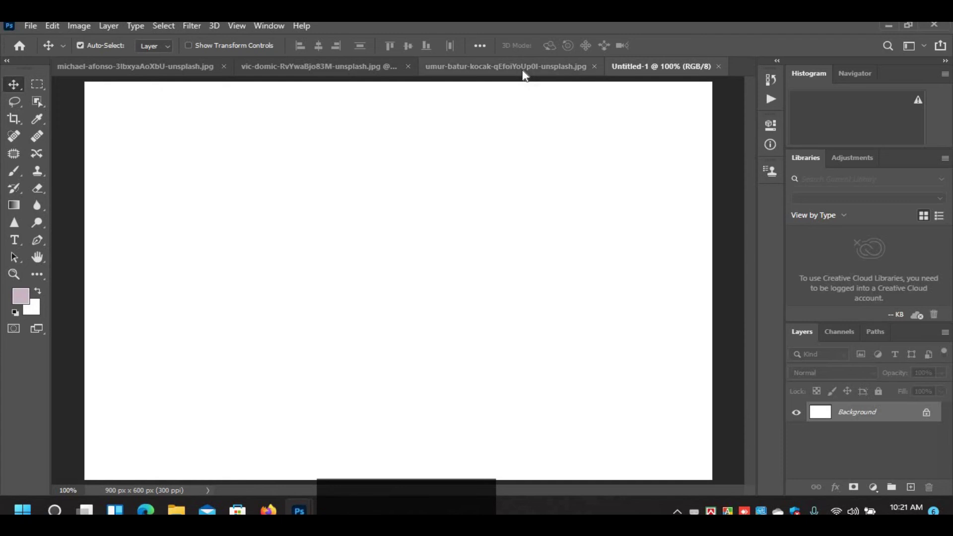
- Float and minimize the teal-sky portrait, and put the rose wall composite in its own window over the blank document
drag(523, 70, 244, 130)
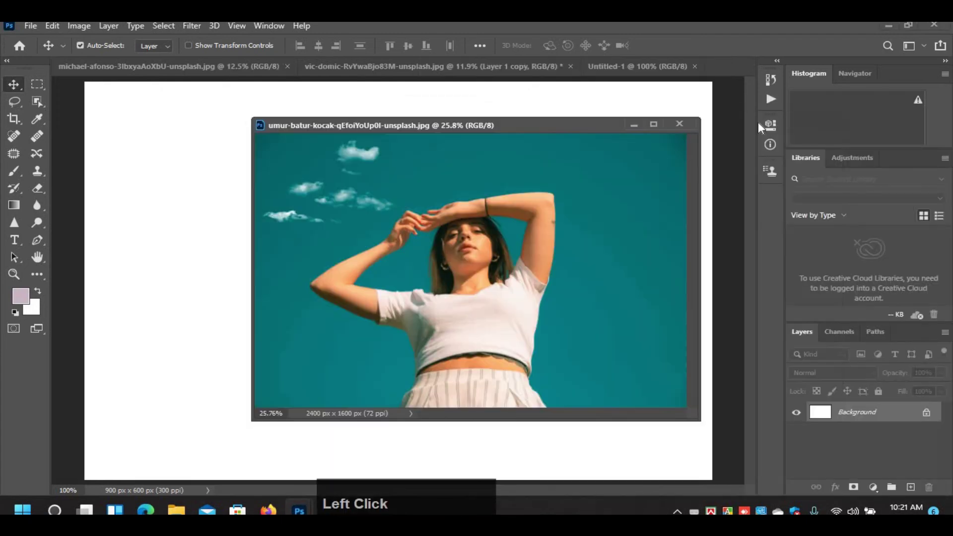
click(631, 125)
drag(427, 66, 528, 141)
drag(524, 294, 523, 294)
- Merge all visible layers of the rose wall composite into one layer
click(904, 415)
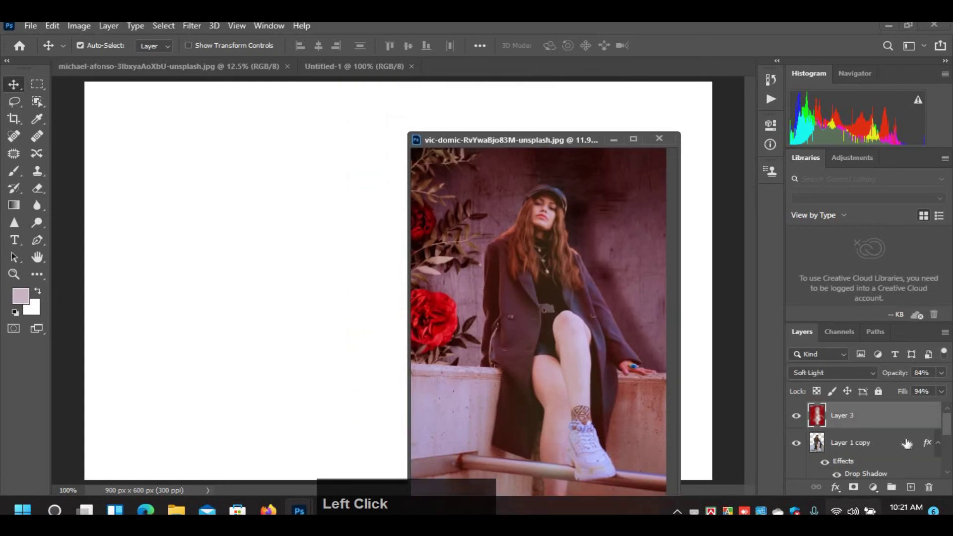
right_click(904, 415)
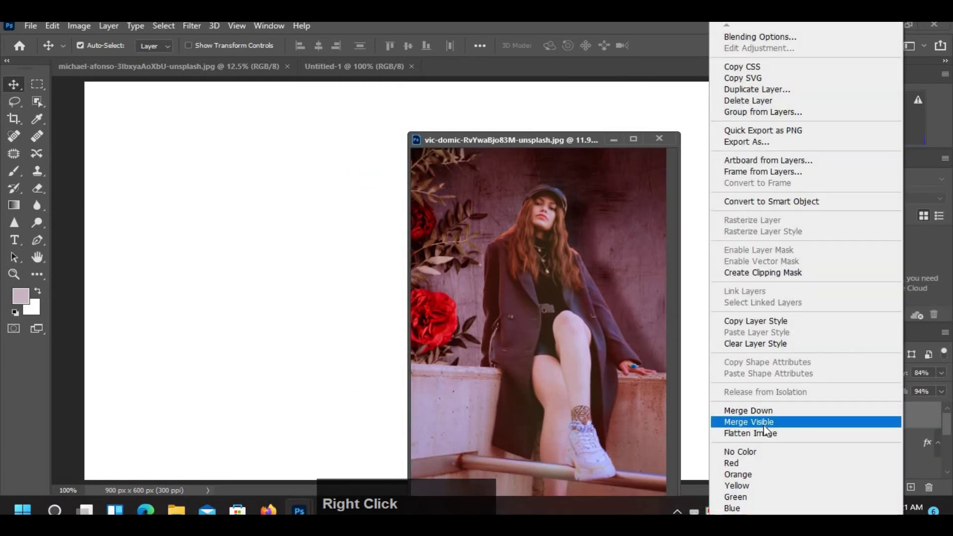
click(783, 422)
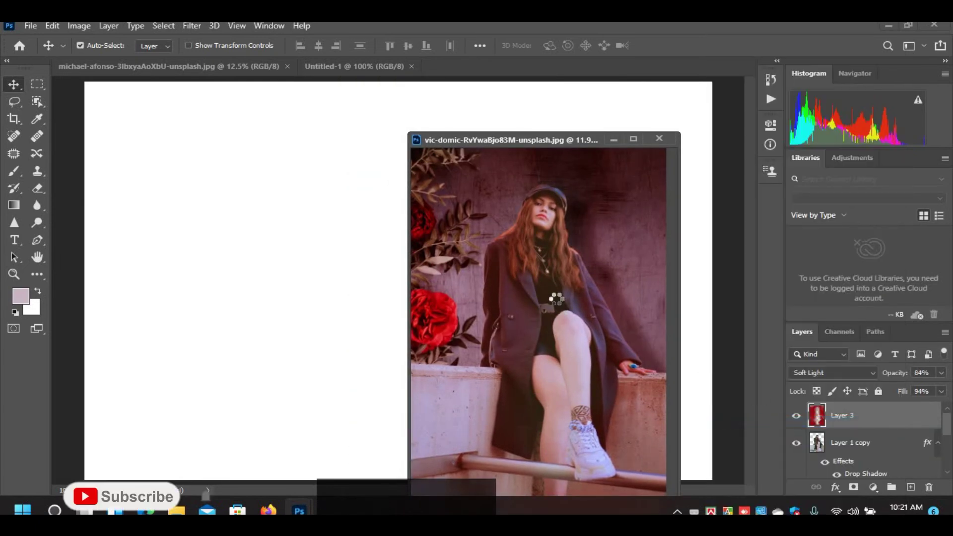
- Copy the merged composite into the blank Untitled-1 document and minimize the composite's source window
drag(451, 259, 363, 255)
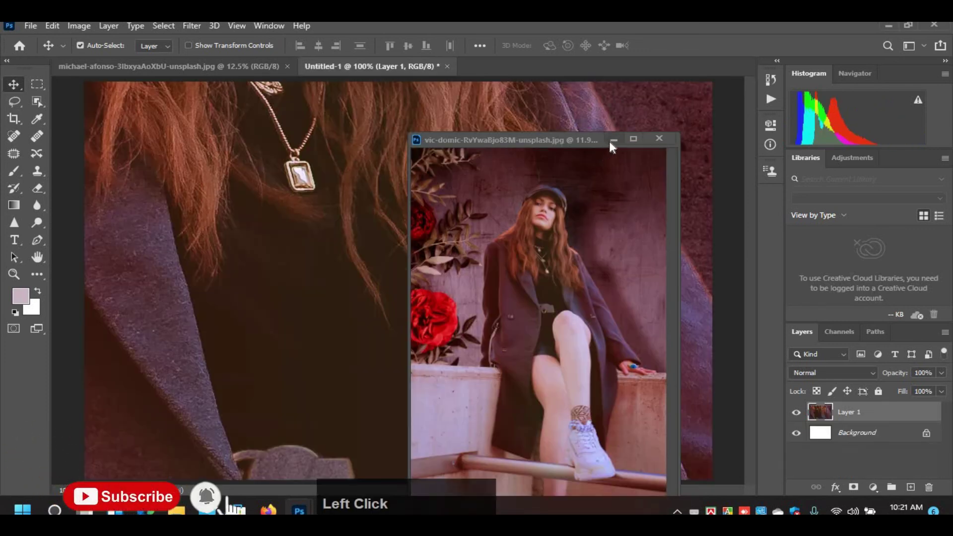
click(612, 141)
scroll(419, 211, down, 1)
scroll(421, 214, down, 2)
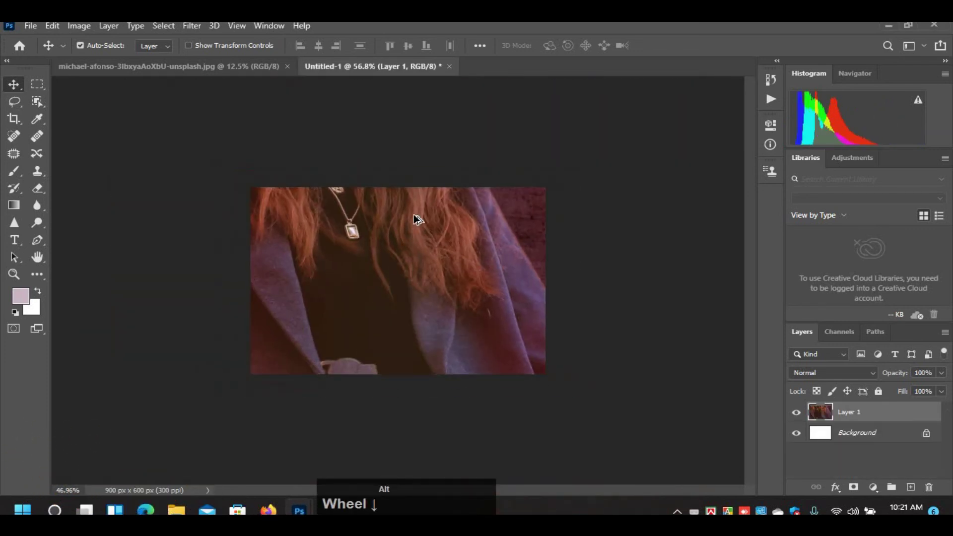
- Scale the copied composite in Untitled-1 down proportionally to about 12.86%
key(ctrl+t)
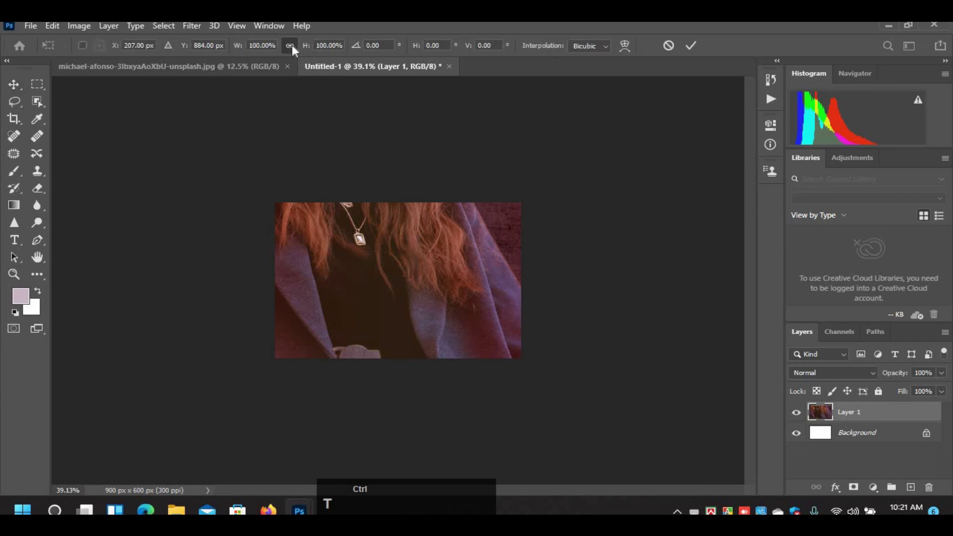
scroll(448, 227, down, 5)
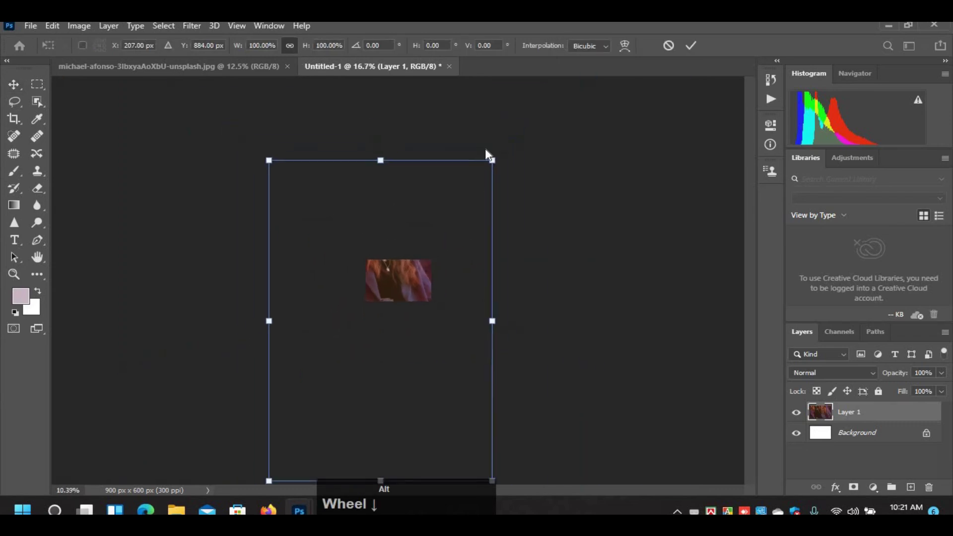
click(477, 182)
drag(476, 184, 387, 297)
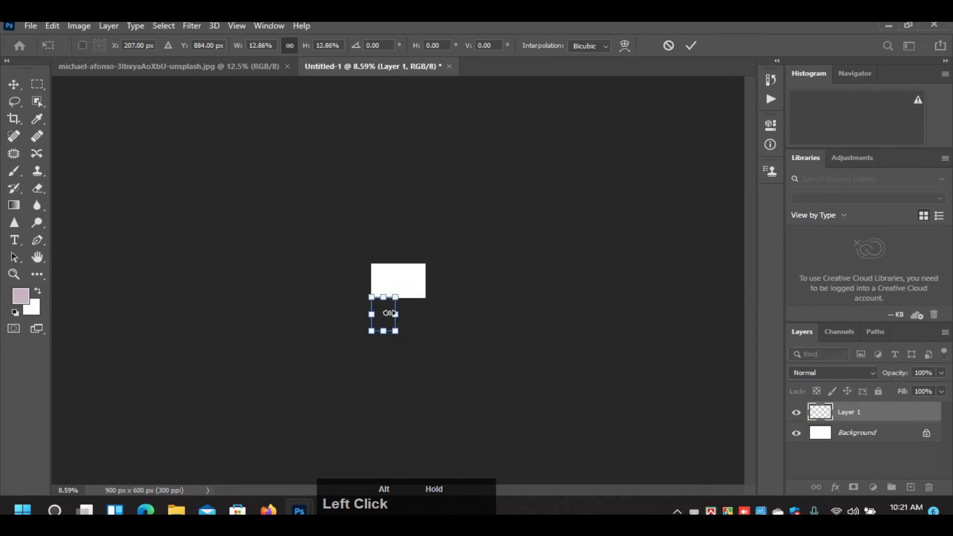
scroll(375, 317, up, 4)
scroll(366, 342, up, 3)
scroll(357, 397, down, 3)
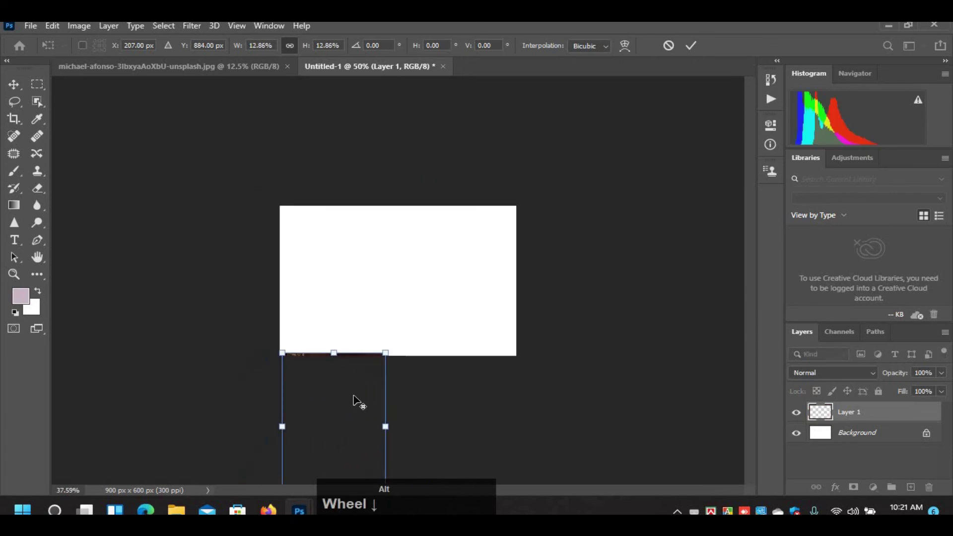
- Place the composite against the canvas's left edge and resize it to about 13.04% so it fills the full height
drag(349, 416, 352, 265)
alt+scroll(350, 227, up, 2)
drag(374, 167, 378, 162)
drag(332, 236, 328, 235)
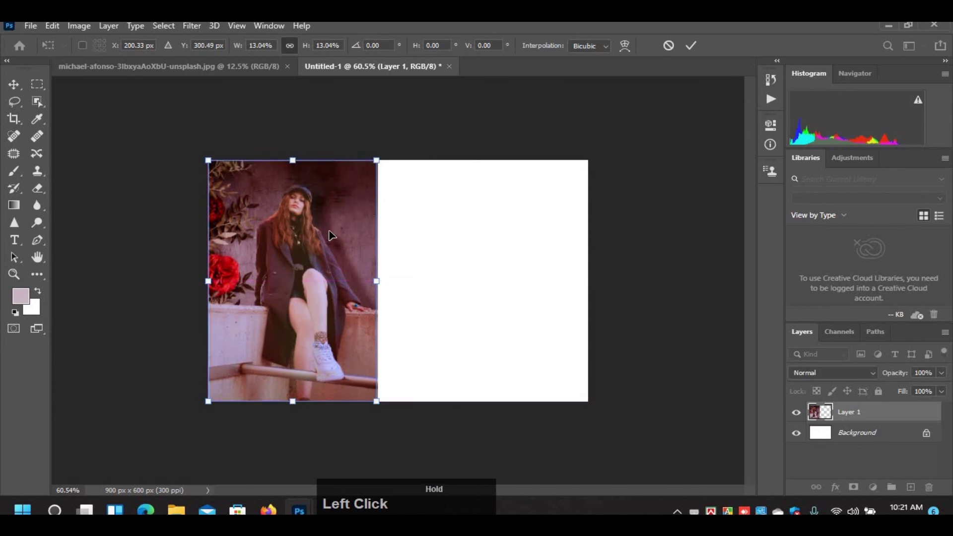
key(Return)
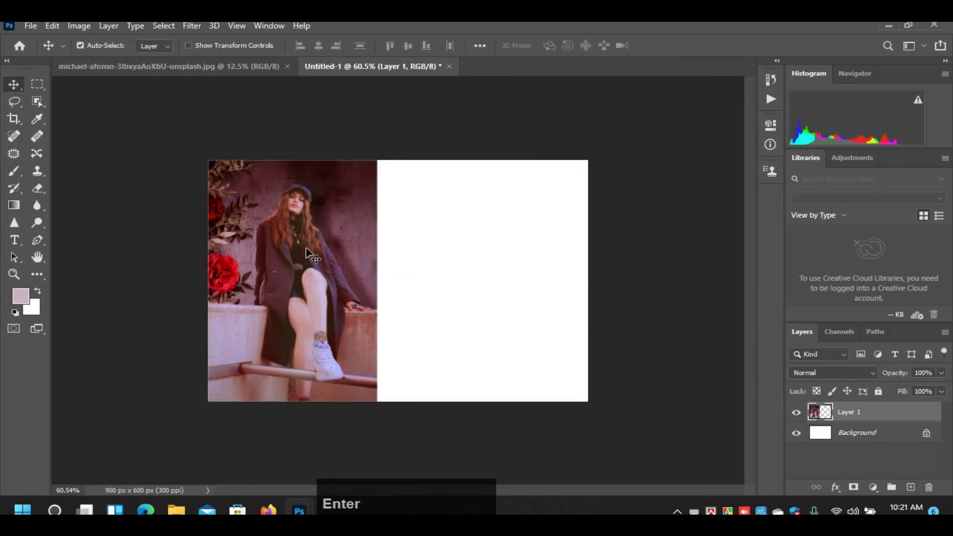
- Nudge the composite down and sideways in small increments to fine-tune its alignment with the canvas's left edge
key(Down)
key(Down)
key(Down)
key(Down)
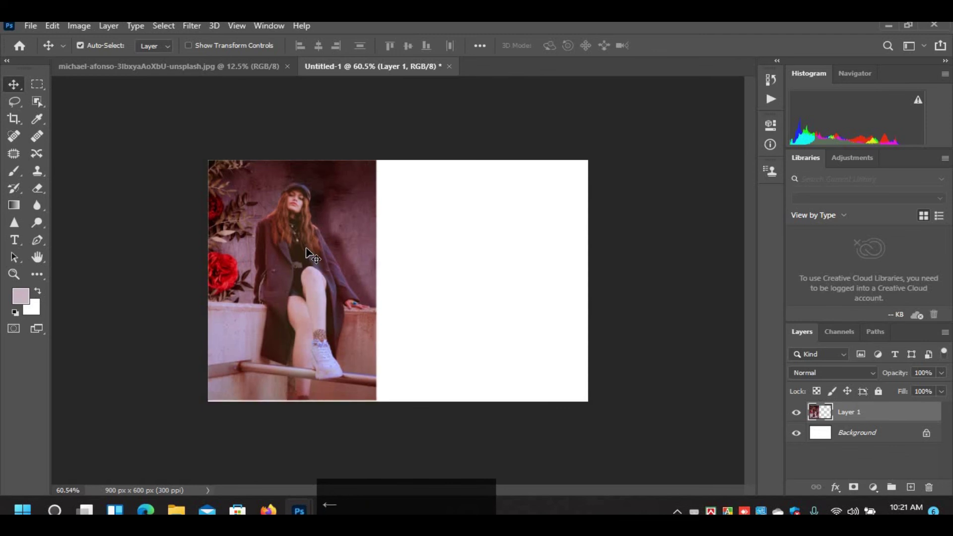
key(Right)
key(Right)
key(Right)
key(Right)
key(Right)
key(Right)
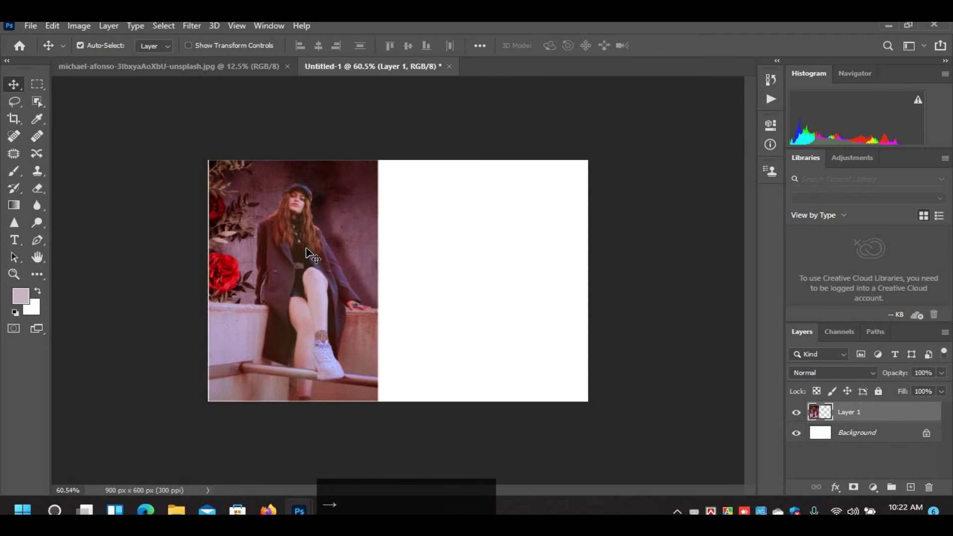
key(Left)
key(Left)
click(307, 249)
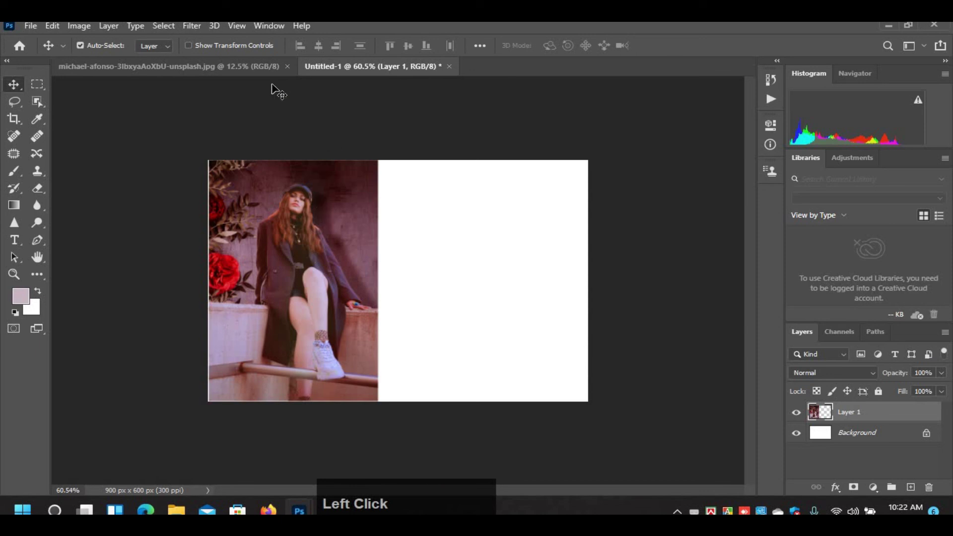
mouse_move(218, 67)
mouse_down()
mouse_move(336, 101)
mouse_move(261, 99)
mouse_move(203, 73)
mouse_up()
drag(361, 65, 355, 69)
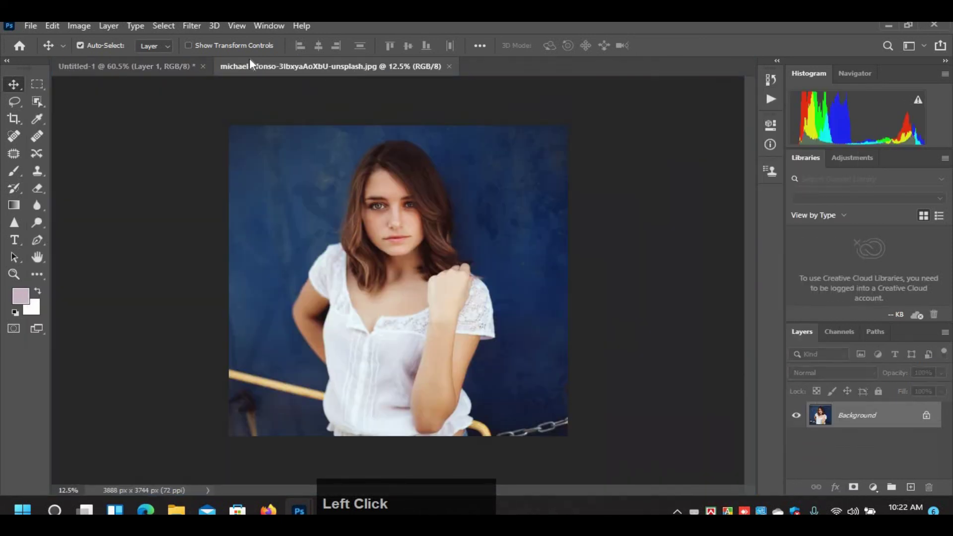
click(146, 60)
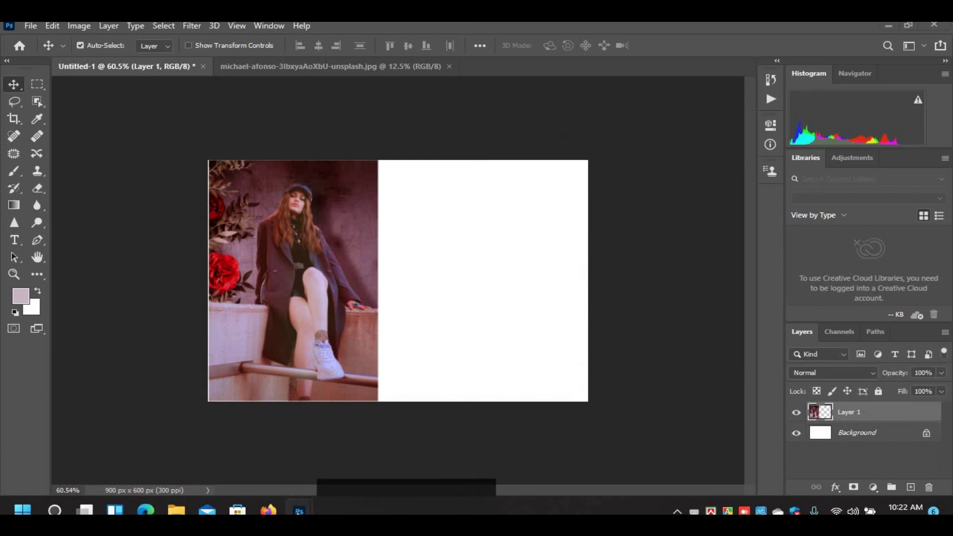
- Revert the composite's source document to its originally opened state through its history and copy the unedited photo into Untitled-1
mouse_move(298, 512)
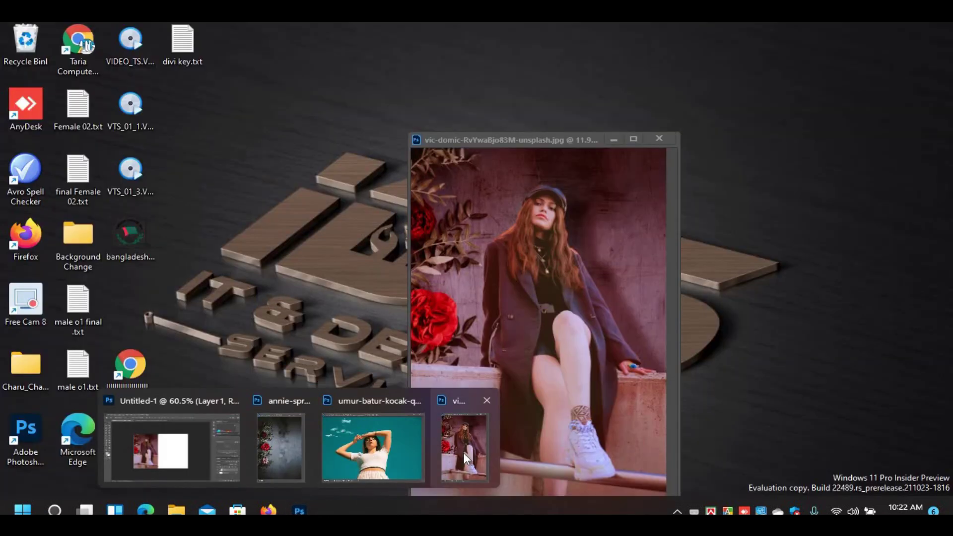
click(464, 447)
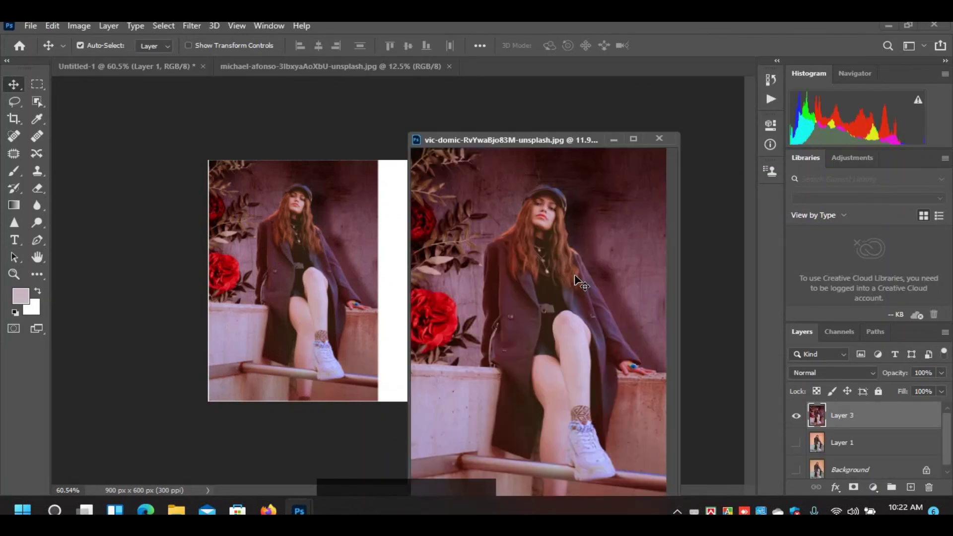
click(768, 81)
click(667, 101)
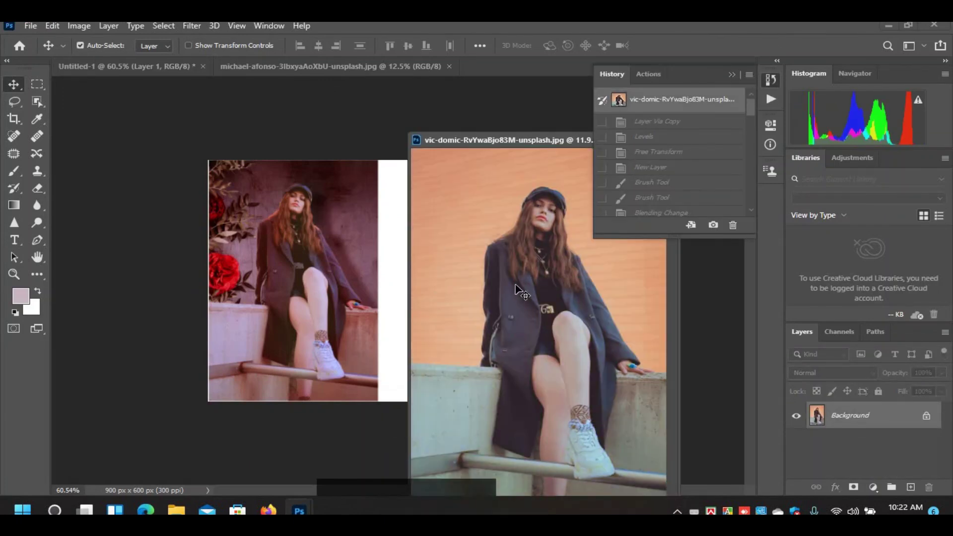
drag(457, 287, 316, 284)
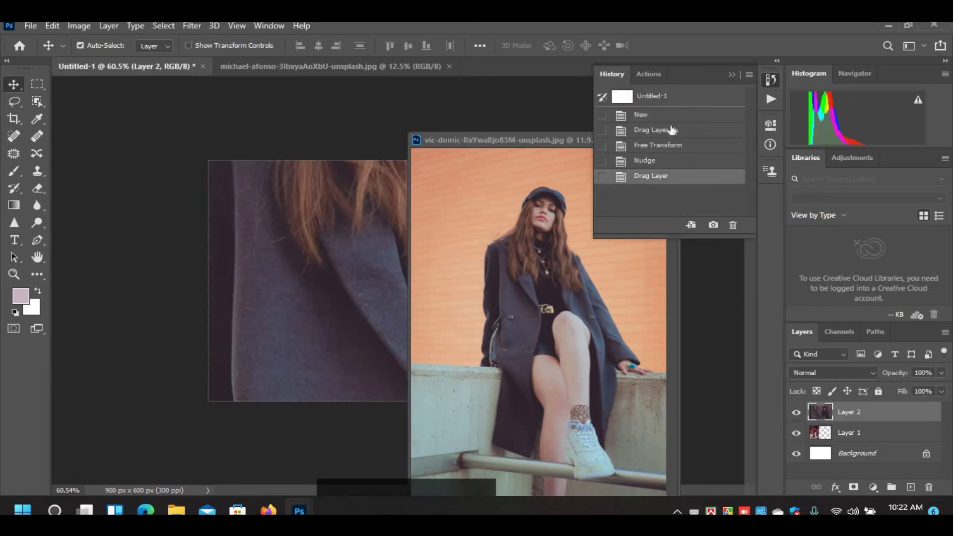
- Return the source document to its Merge Visible history state and minimize its window
scroll(660, 200, down, 5)
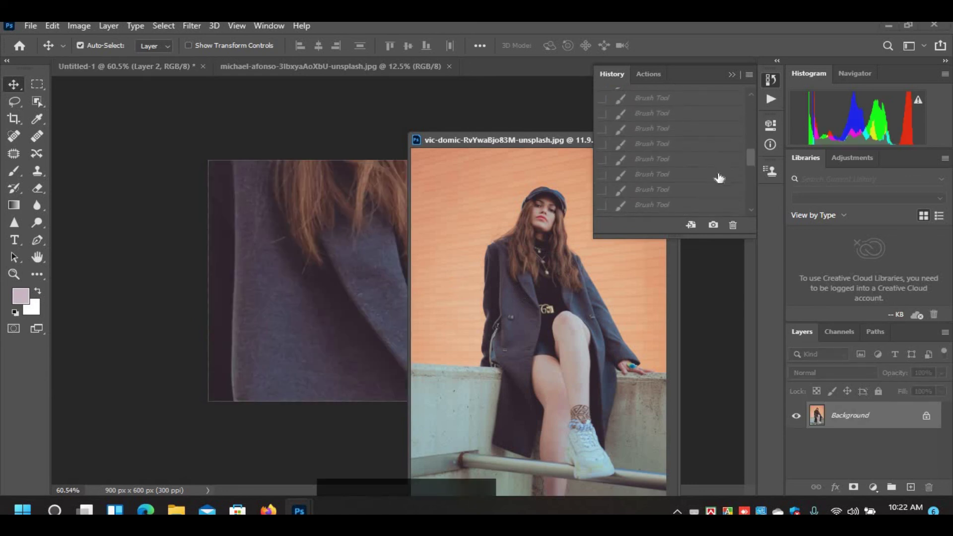
click(661, 209)
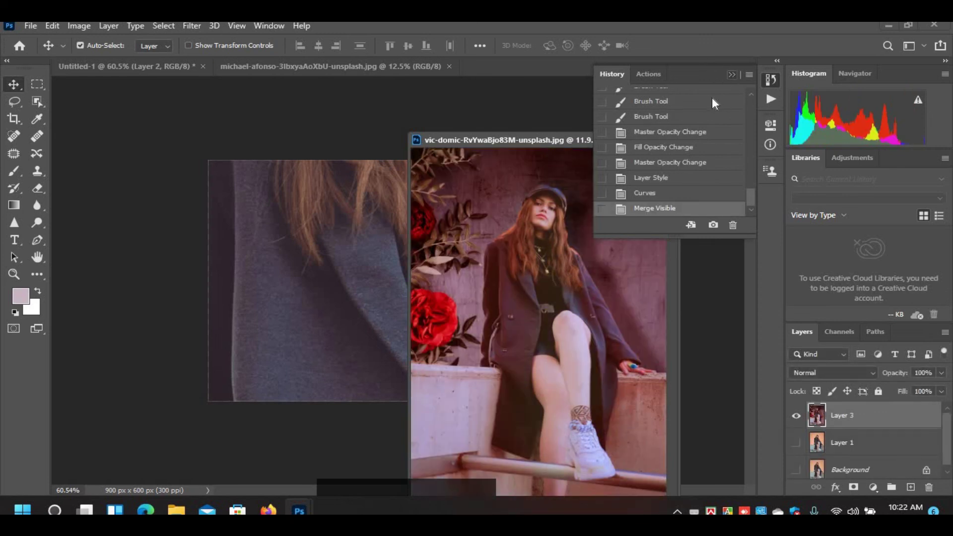
click(731, 74)
click(613, 140)
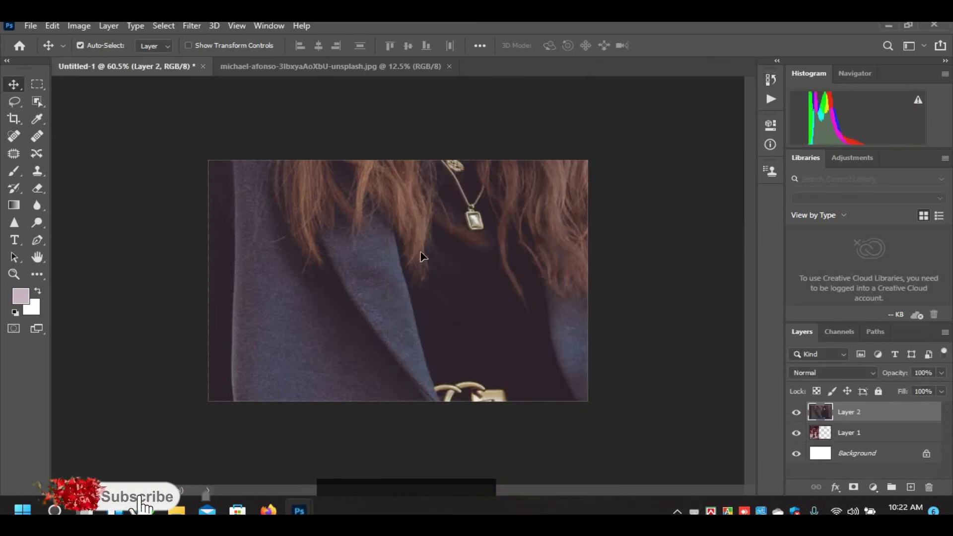
- Scale the unedited photo on Layer 2 down proportionally to about 14.16%
scroll(421, 256, down, 4)
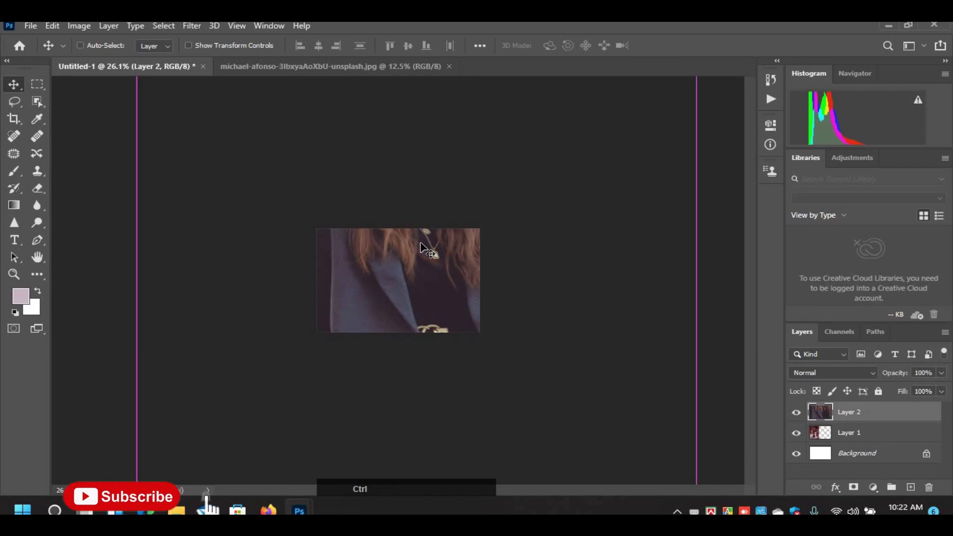
key(ctrl+t)
scroll(539, 205, down, 2)
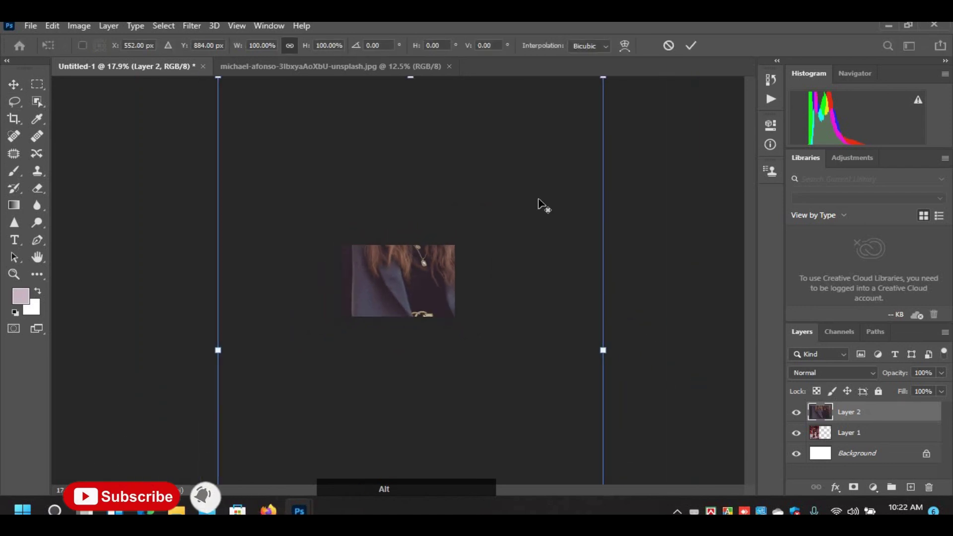
scroll(536, 141, down, 2)
drag(524, 154, 439, 323)
scroll(409, 344, up, 1)
scroll(407, 343, up, 5)
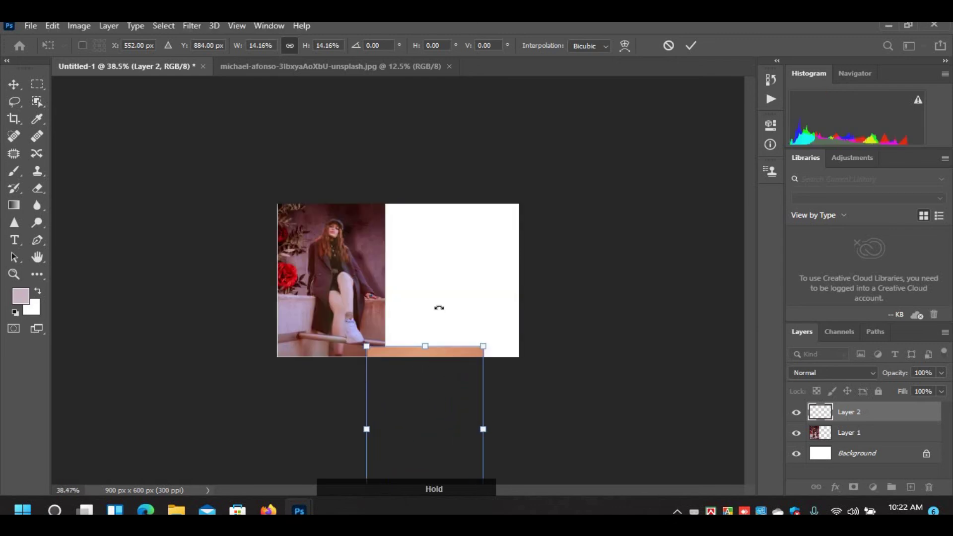
- Move the unedited photo beside the composite with a narrow white gap and shrink it to about 12.95%
drag(442, 353, 463, 226)
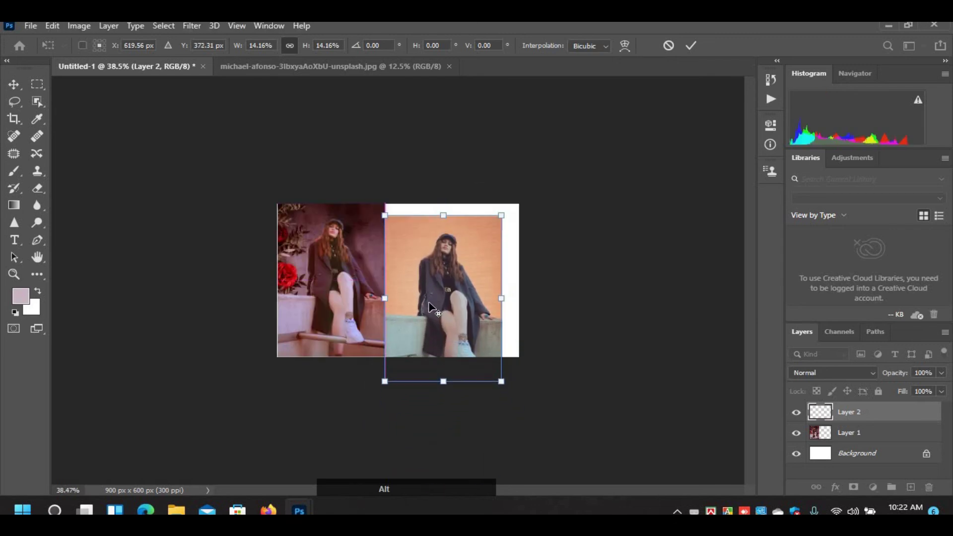
scroll(434, 310, up, 3)
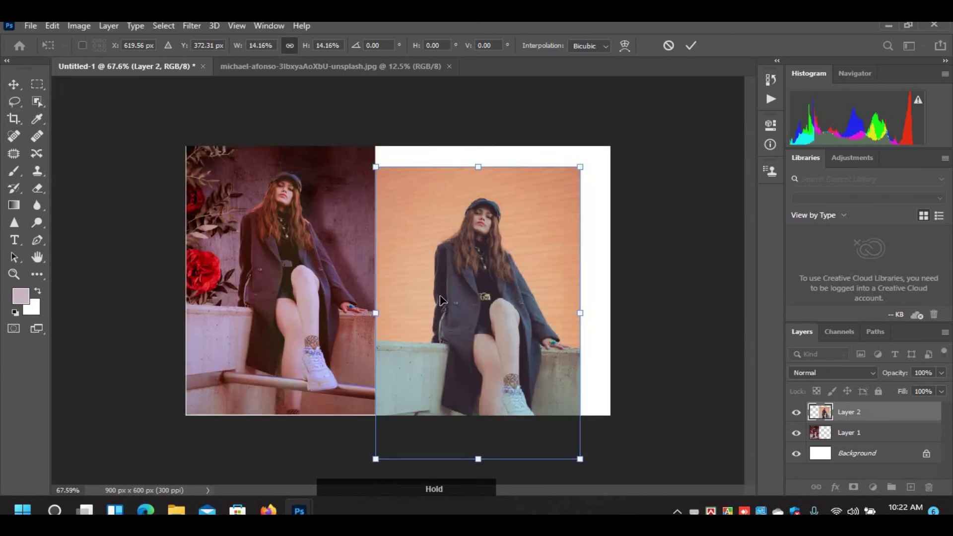
drag(438, 296, 441, 271)
drag(383, 428, 389, 408)
mouse_move(469, 254)
mouse_down()
mouse_move(474, 264)
mouse_move(461, 259)
mouse_move(484, 262)
mouse_up()
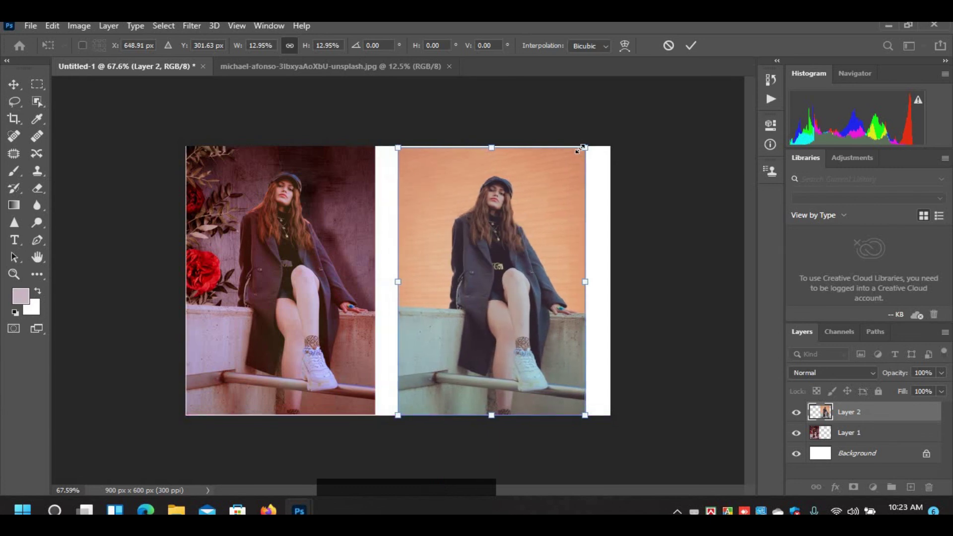
- Enlarge the unedited photo to about 13.15% to cover the canvas height, narrow its gap to the composite, and apply the transform
drag(585, 146, 588, 144)
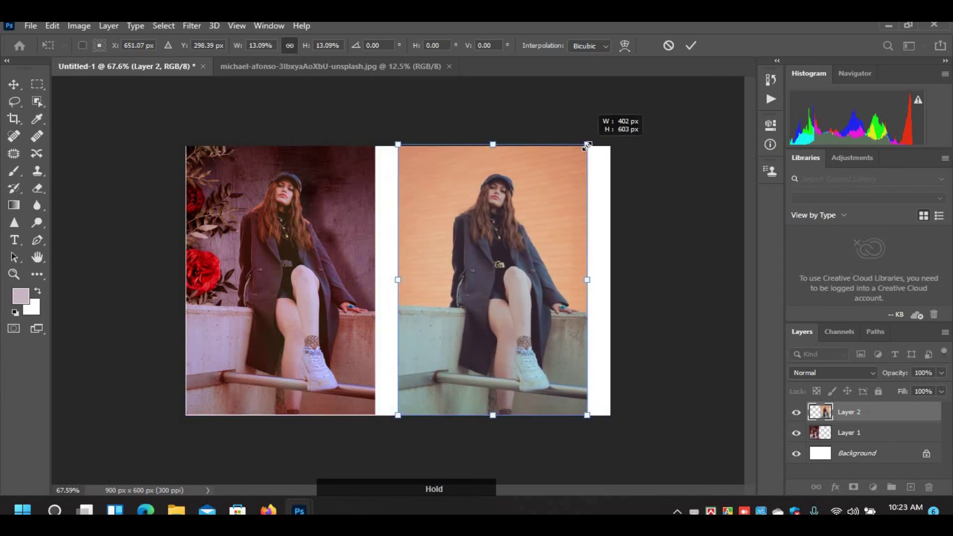
drag(504, 232, 510, 228)
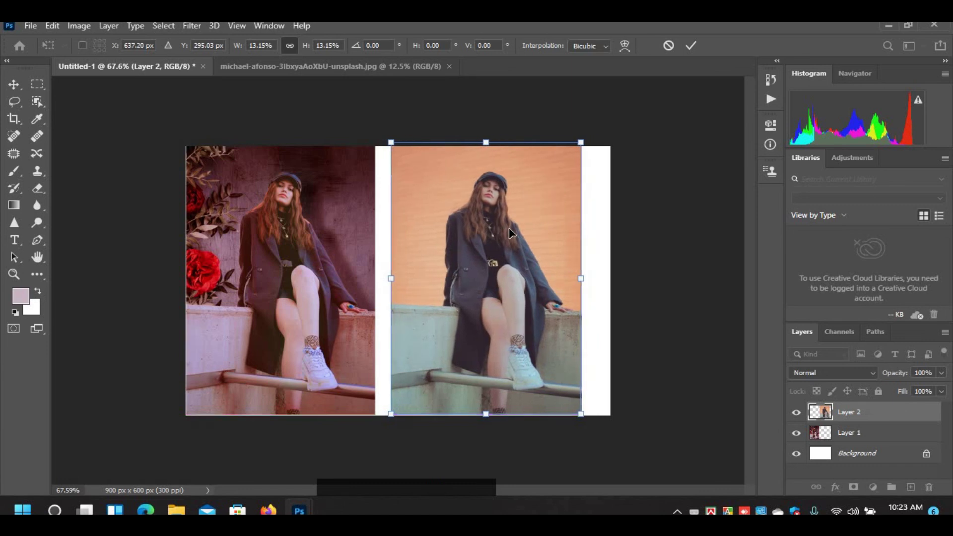
key(Return)
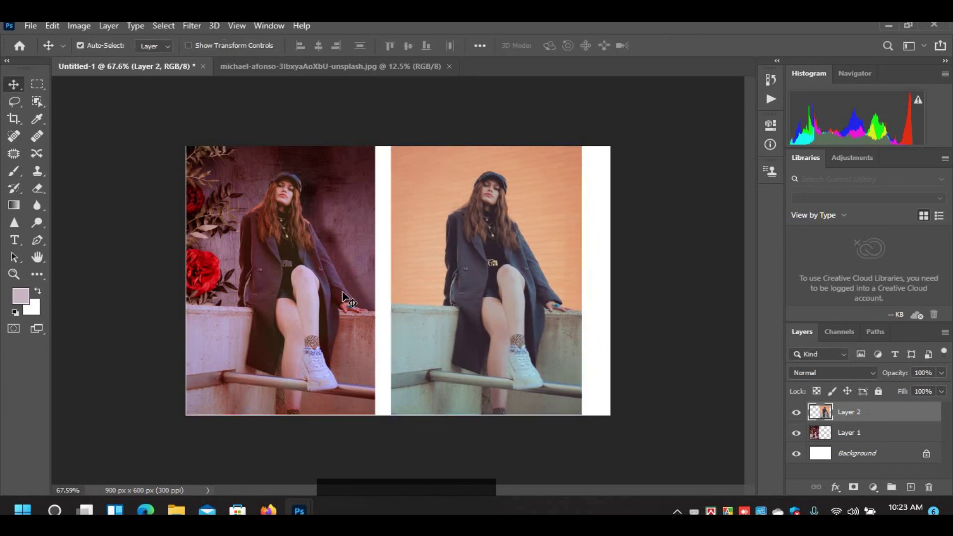
- Shift the unedited photo and the composite slightly rightward on the canvas to balance the margins, and review the side-by-side comparison
drag(451, 290, 459, 291)
drag(306, 287, 315, 290)
drag(323, 290, 326, 293)
scroll(329, 287, down, 3)
scroll(334, 270, up, 5)
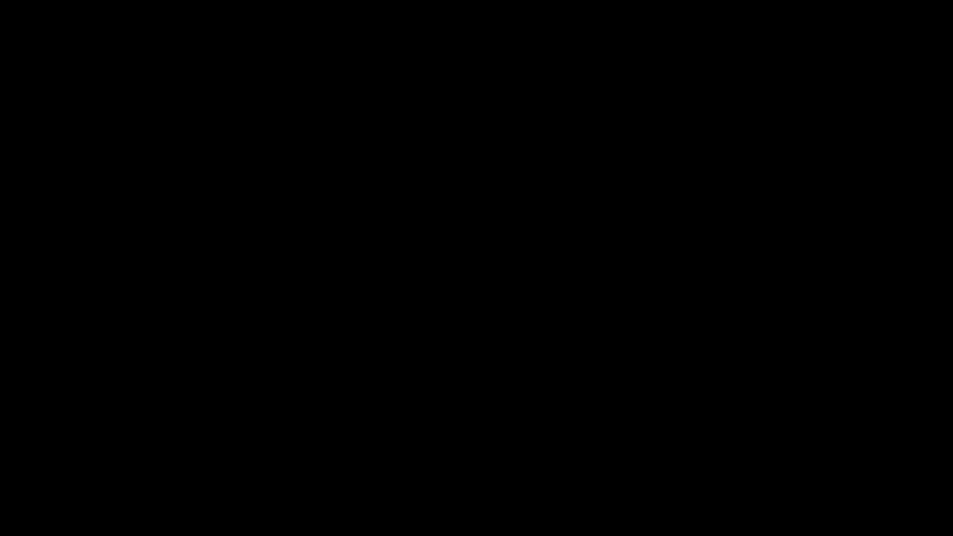